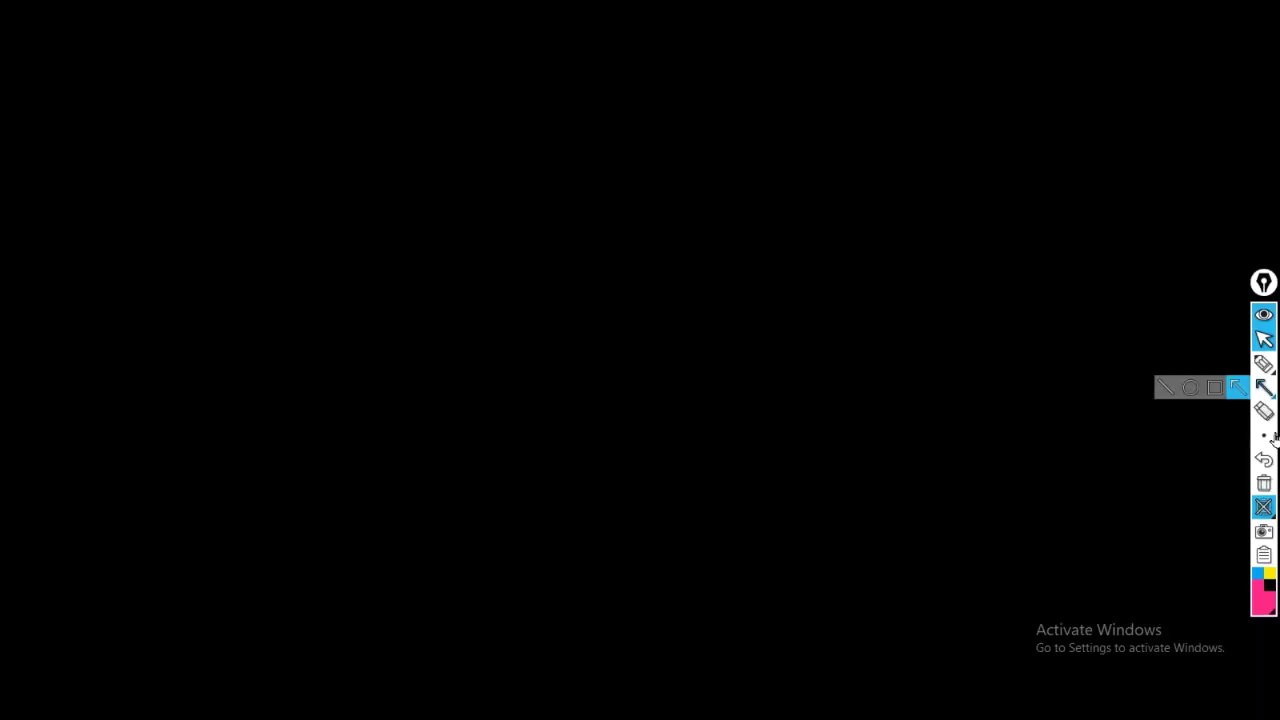
Step: Close the drawing board and examine the two return entries on the Sales_Return sheet in Excel, ending on the Star Trek Ltd. entry
{"action": "left_click", "coordinate": [1264, 506]}
{"action": "left_click", "coordinate": [1264, 336]}
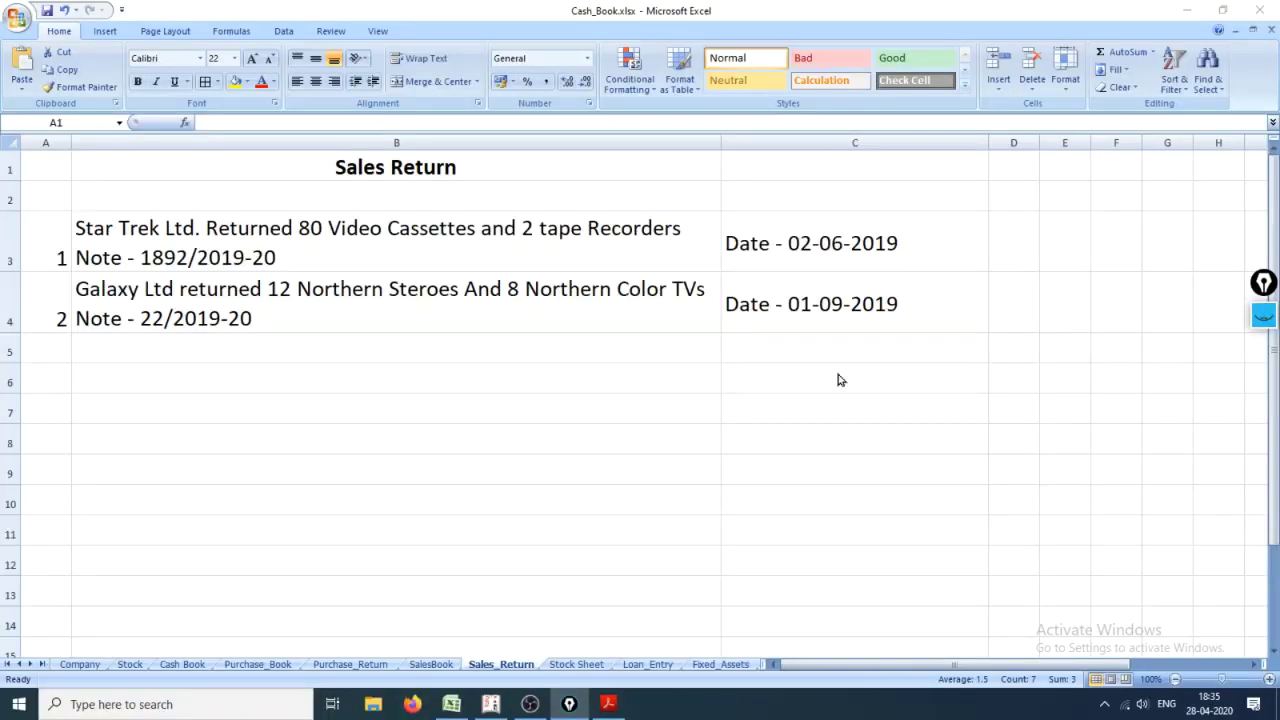
{"action": "left_click", "coordinate": [155, 316]}
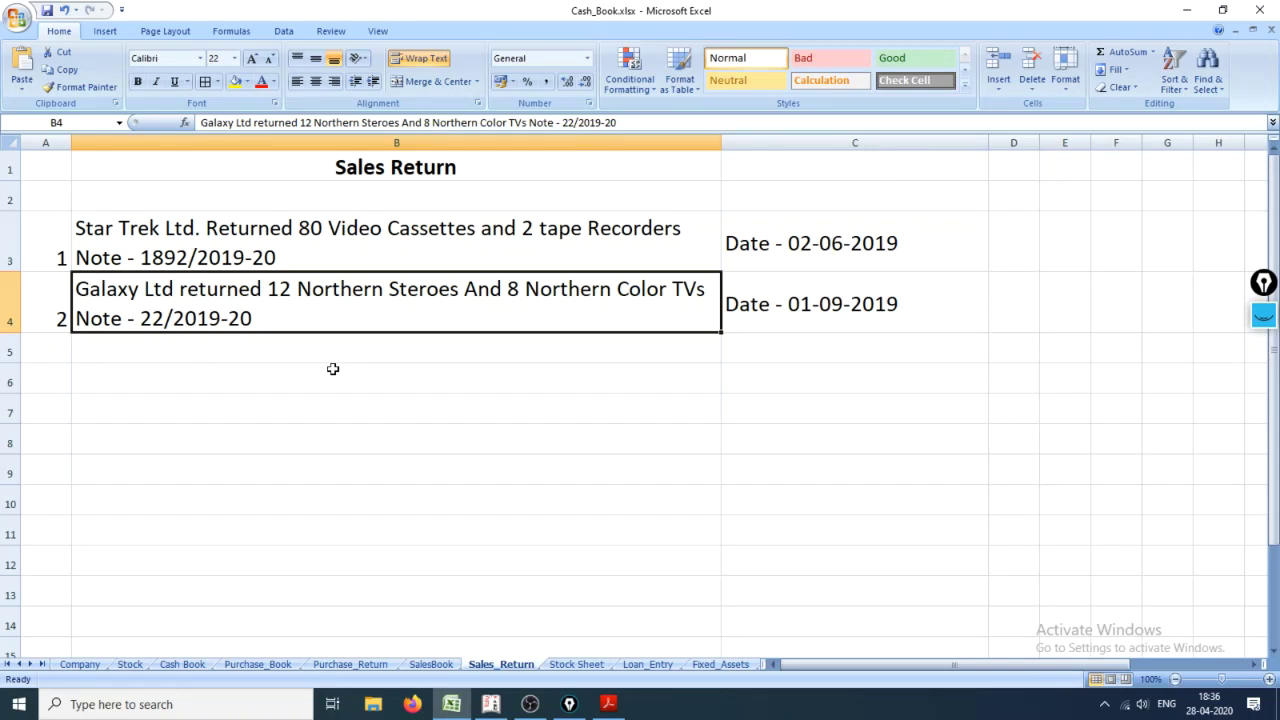
{"action": "key", "text": "Up"}
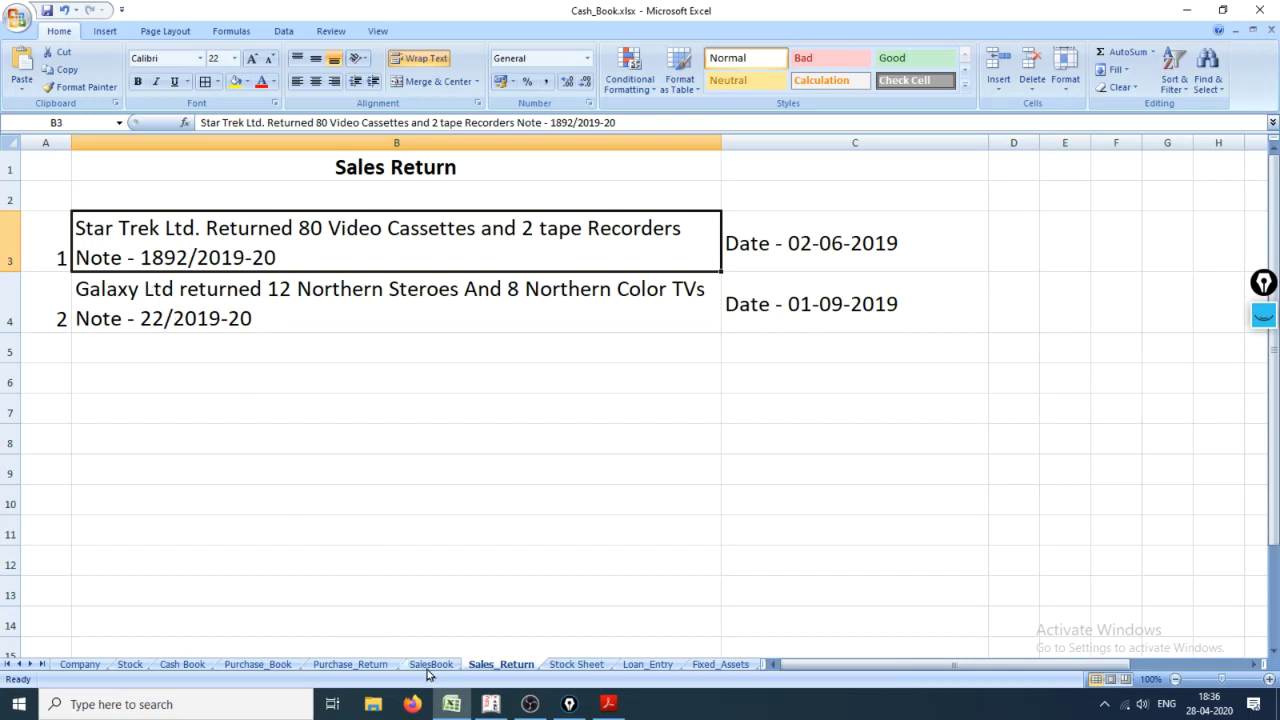
Step: Switch to Tally.ERP 9 and open accounting voucher entry for the Beyond Milkyway company
{"action": "left_click", "coordinate": [490, 704]}
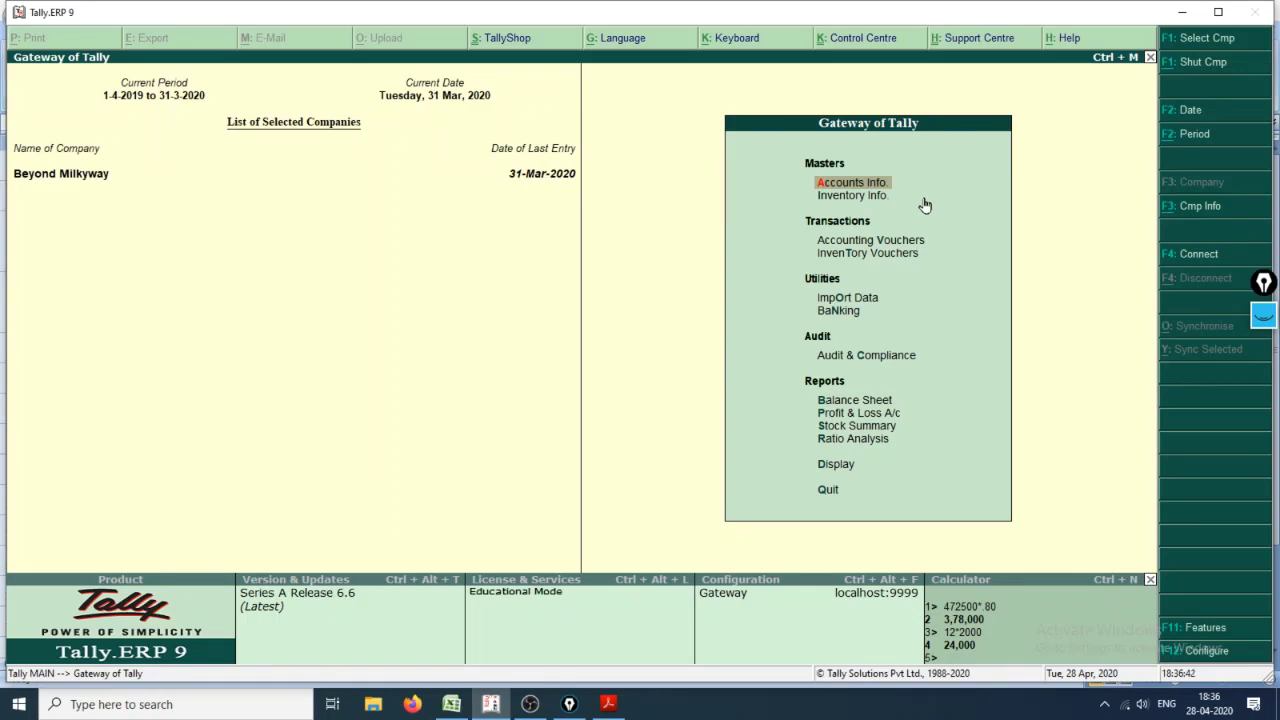
{"action": "key", "text": "v"}
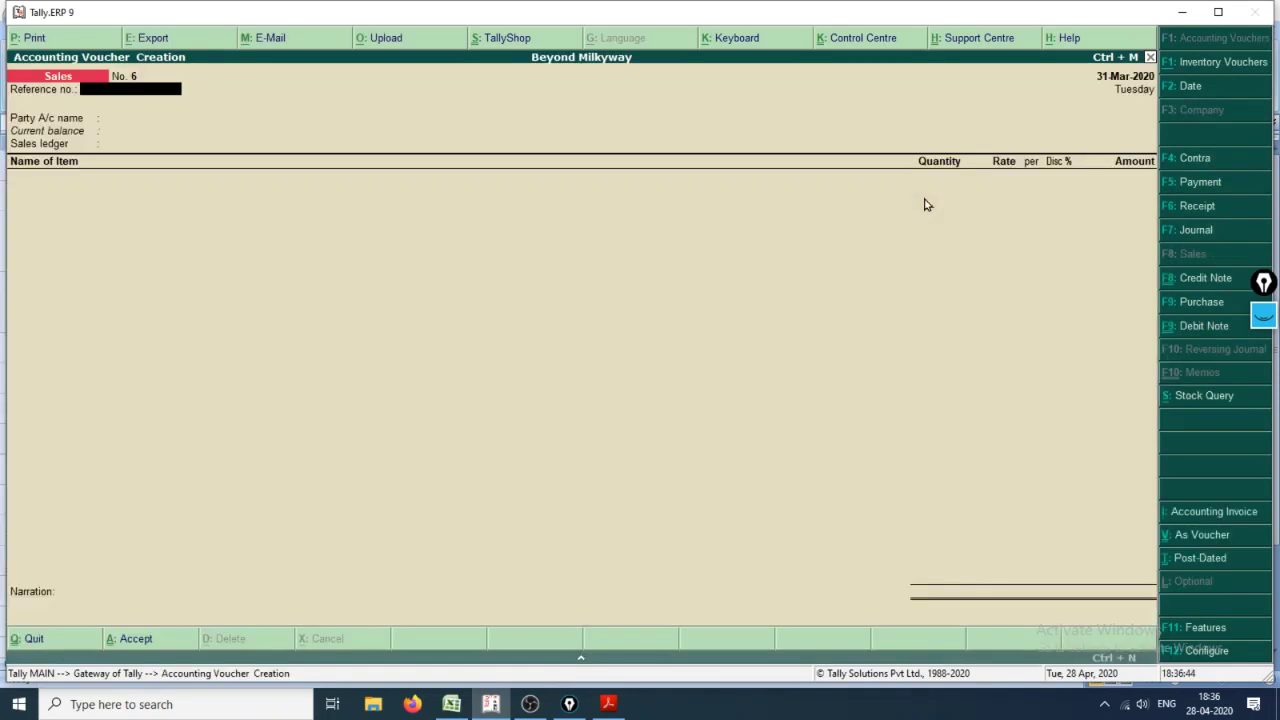
Step: Circle the Credit Note command, handwrite "Ctrl + F8" on the voucher screen with an arrow to the circle, and clear the annotations
{"action": "left_click", "coordinate": [1264, 316]}
{"action": "left_click", "coordinate": [1264, 370]}
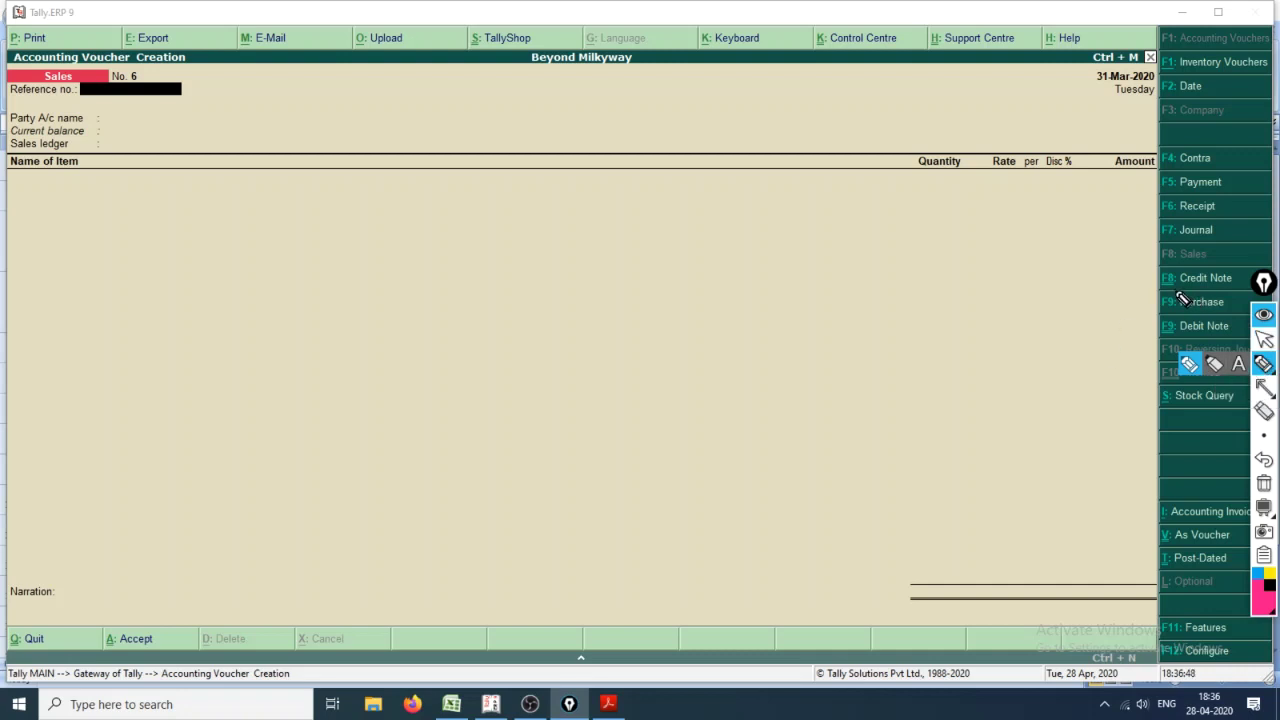
{"action": "mouse_move", "coordinate": [1245, 285]}
{"action": "left_mouse_down"}
{"action": "mouse_move", "coordinate": [1200, 242]}
{"action": "mouse_move", "coordinate": [1215, 303]}
{"action": "left_mouse_up"}
{"action": "mouse_move", "coordinate": [355, 381]}
{"action": "left_mouse_down"}
{"action": "mouse_move", "coordinate": [423, 363]}
{"action": "mouse_move", "coordinate": [460, 389]}
{"action": "mouse_move", "coordinate": [545, 318]}
{"action": "left_mouse_up"}
{"action": "left_click_drag", "start_coordinate": [520, 362], "coordinate": [550, 385]}
{"action": "left_click_drag", "start_coordinate": [400, 404], "coordinate": [535, 360]}
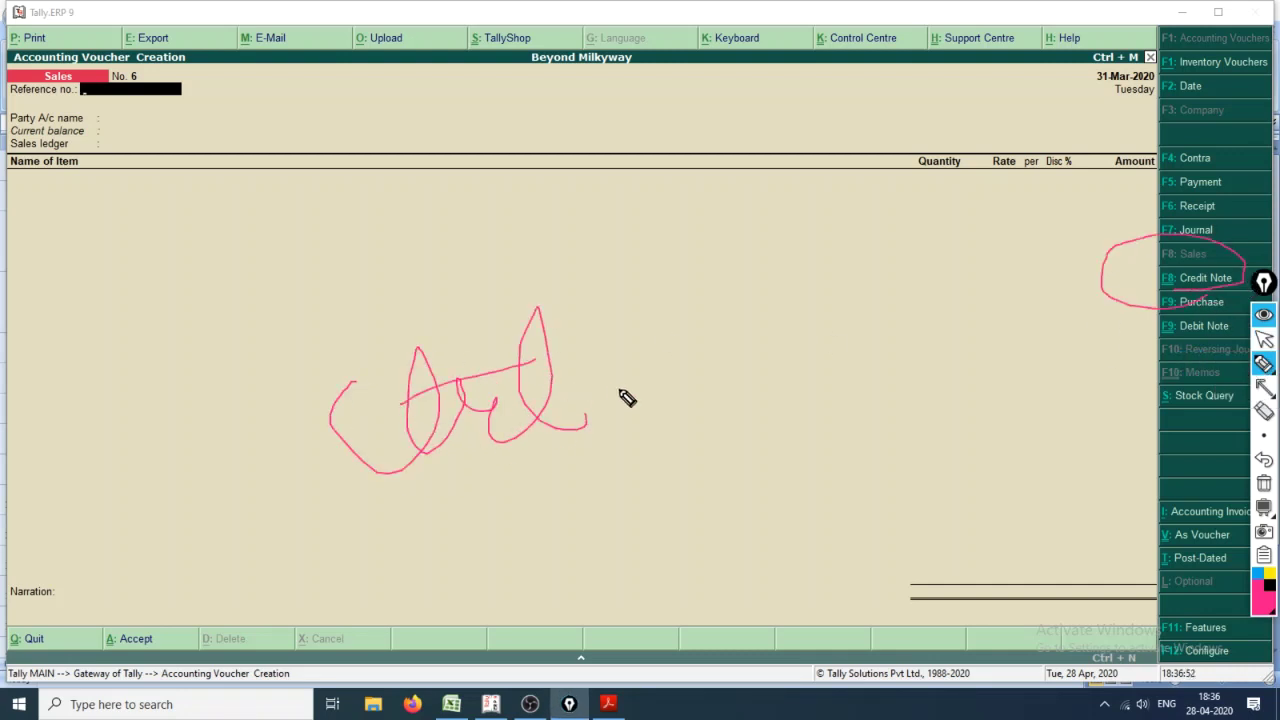
{"action": "left_click_drag", "start_coordinate": [618, 387], "coordinate": [755, 369]}
{"action": "left_click_drag", "start_coordinate": [548, 322], "coordinate": [668, 460]}
{"action": "mouse_move", "coordinate": [586, 414]}
{"action": "left_mouse_down"}
{"action": "mouse_move", "coordinate": [580, 424]}
{"action": "mouse_move", "coordinate": [658, 392]}
{"action": "left_mouse_up"}
{"action": "left_click_drag", "start_coordinate": [816, 288], "coordinate": [840, 438]}
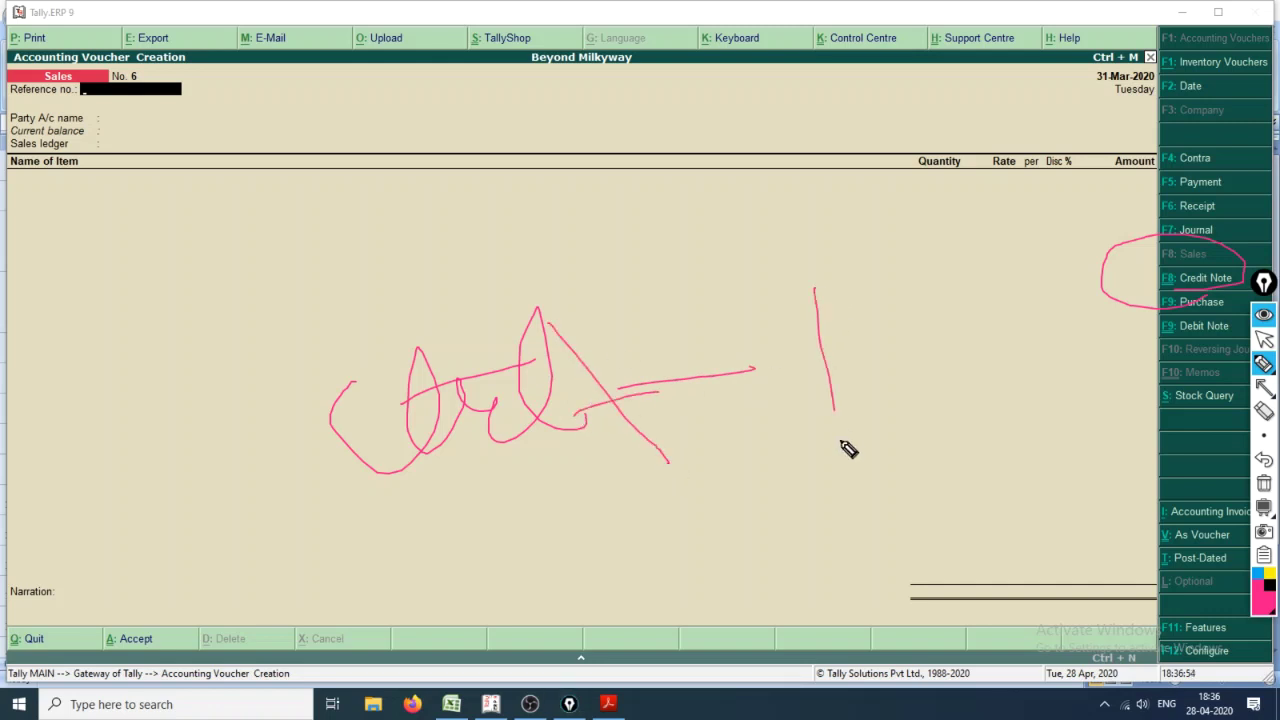
{"action": "left_click_drag", "start_coordinate": [812, 306], "coordinate": [849, 268]}
{"action": "left_click_drag", "start_coordinate": [826, 372], "coordinate": [840, 358]}
{"action": "left_click_drag", "start_coordinate": [893, 323], "coordinate": [916, 314]}
{"action": "left_click_drag", "start_coordinate": [930, 300], "coordinate": [866, 300]}
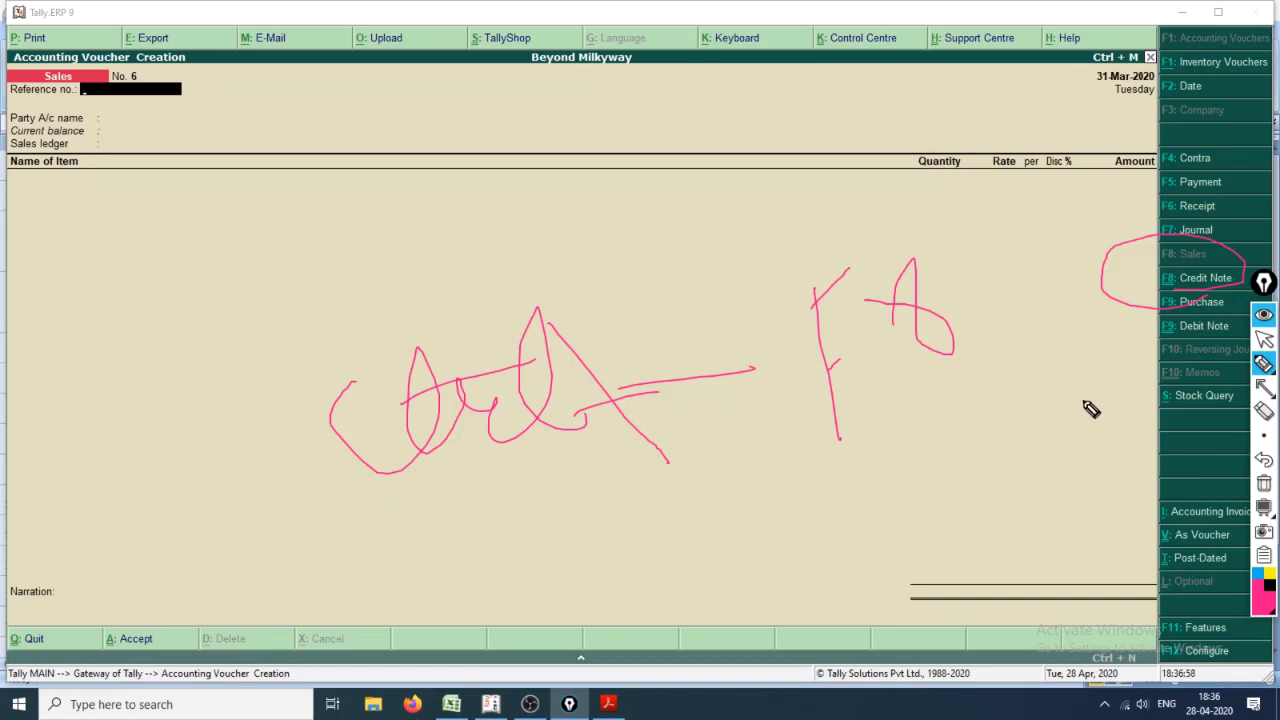
{"action": "mouse_move", "coordinate": [953, 372]}
{"action": "left_mouse_down"}
{"action": "mouse_move", "coordinate": [1172, 279]}
{"action": "mouse_move", "coordinate": [1135, 326]}
{"action": "left_mouse_up"}
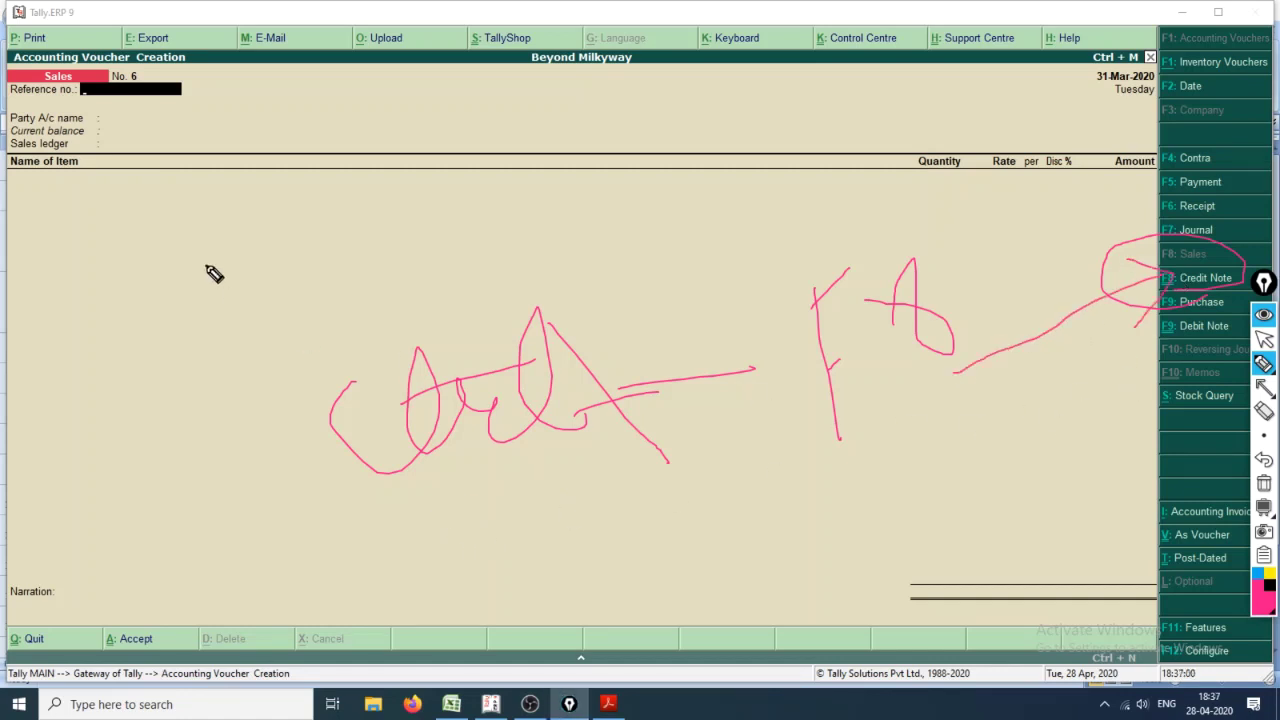
{"action": "key", "text": "ctrl+shift+c"}
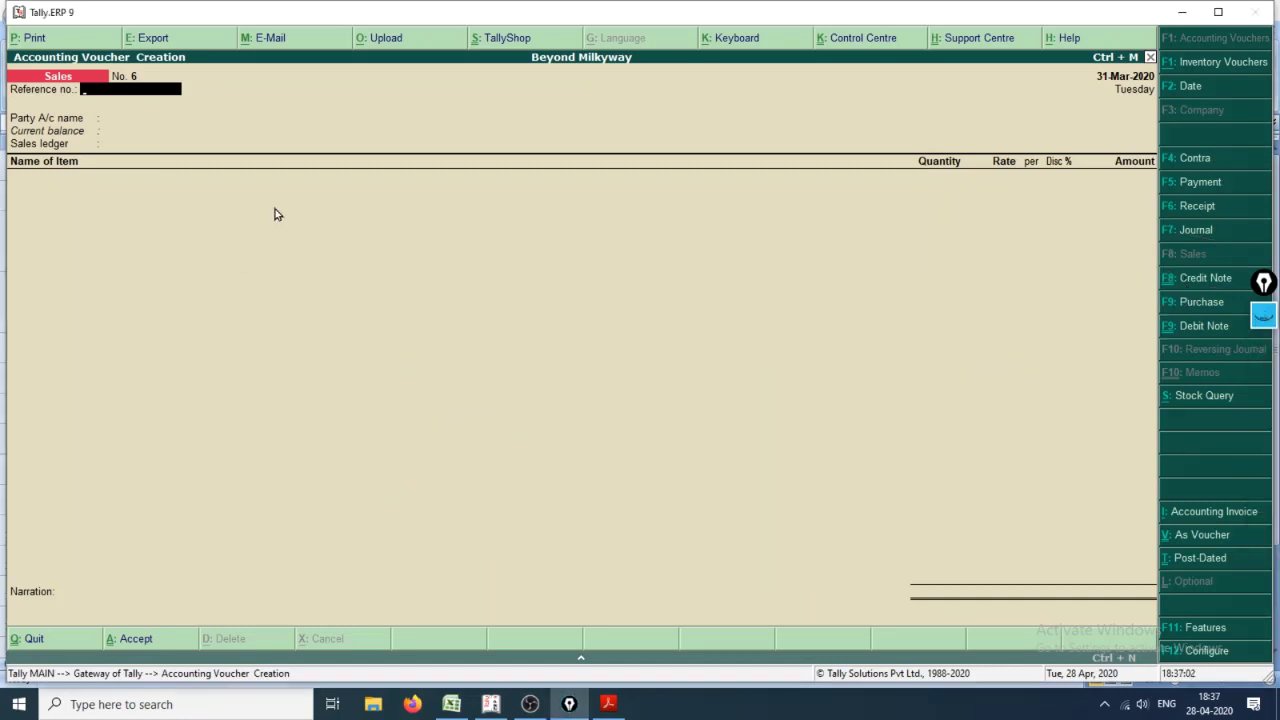
Step: Accept Cash and Sales as the ledgers and change the voucher to a Credit Note in invoice mode
{"action": "key", "text": "Return"}
{"action": "key", "text": "Return"}
{"action": "key", "text": "Return"}
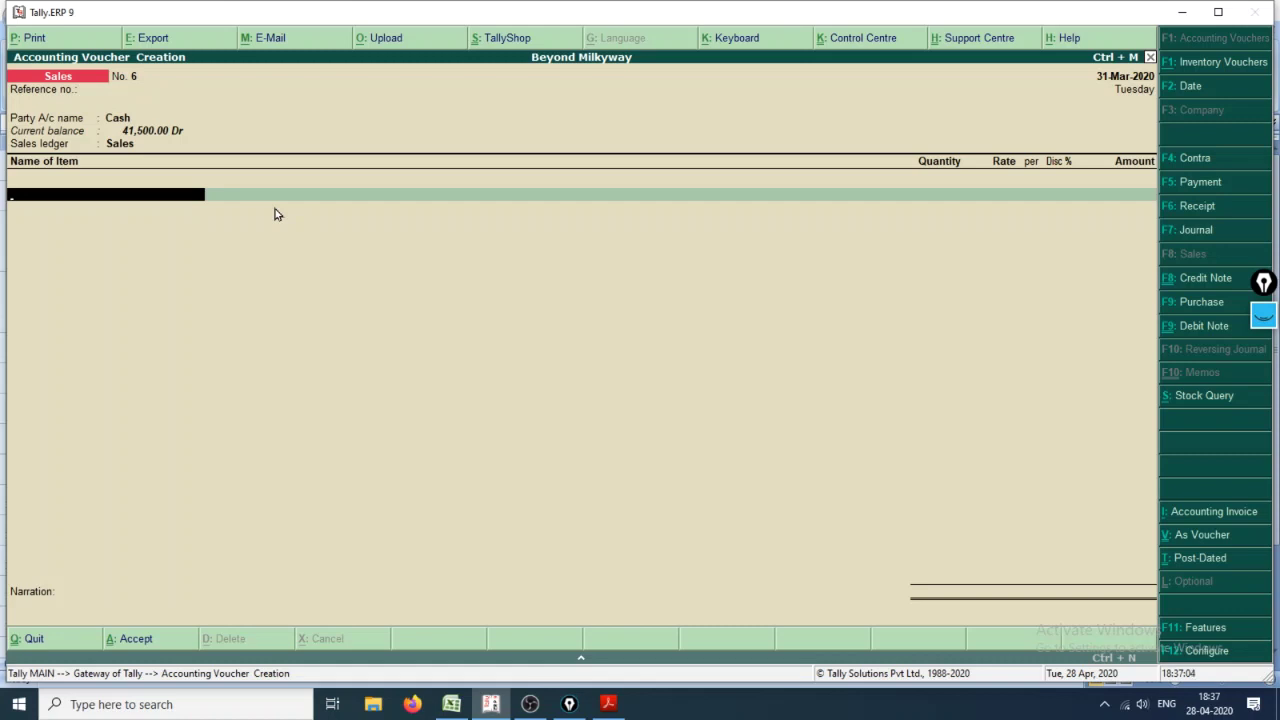
{"action": "key", "text": "ctrl+F8"}
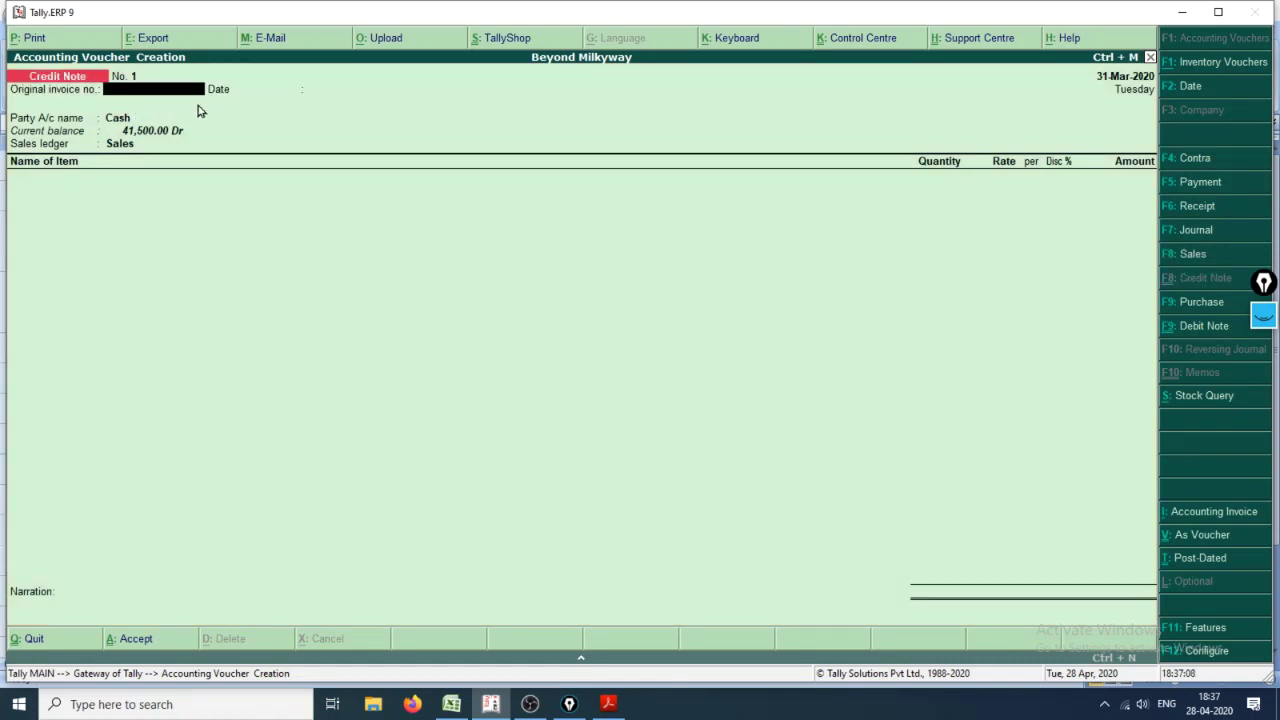
{"action": "left_click", "coordinate": [1208, 537]}
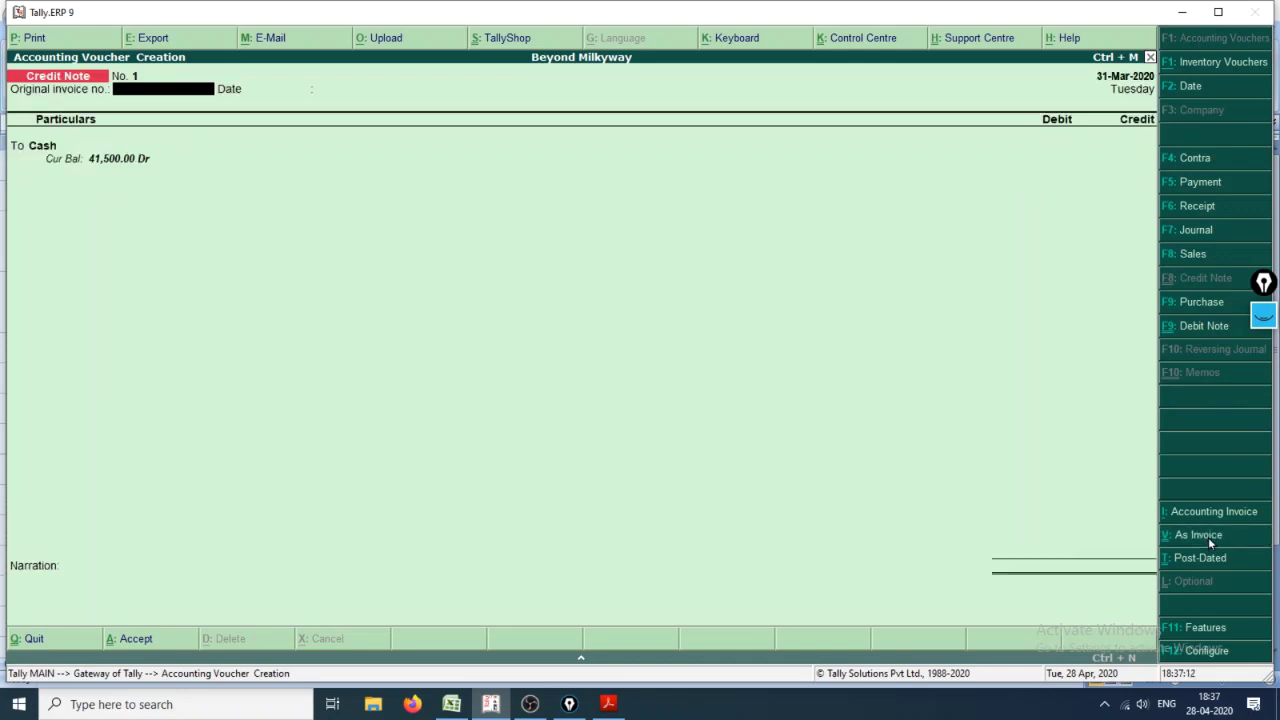
{"action": "left_click", "coordinate": [1208, 537]}
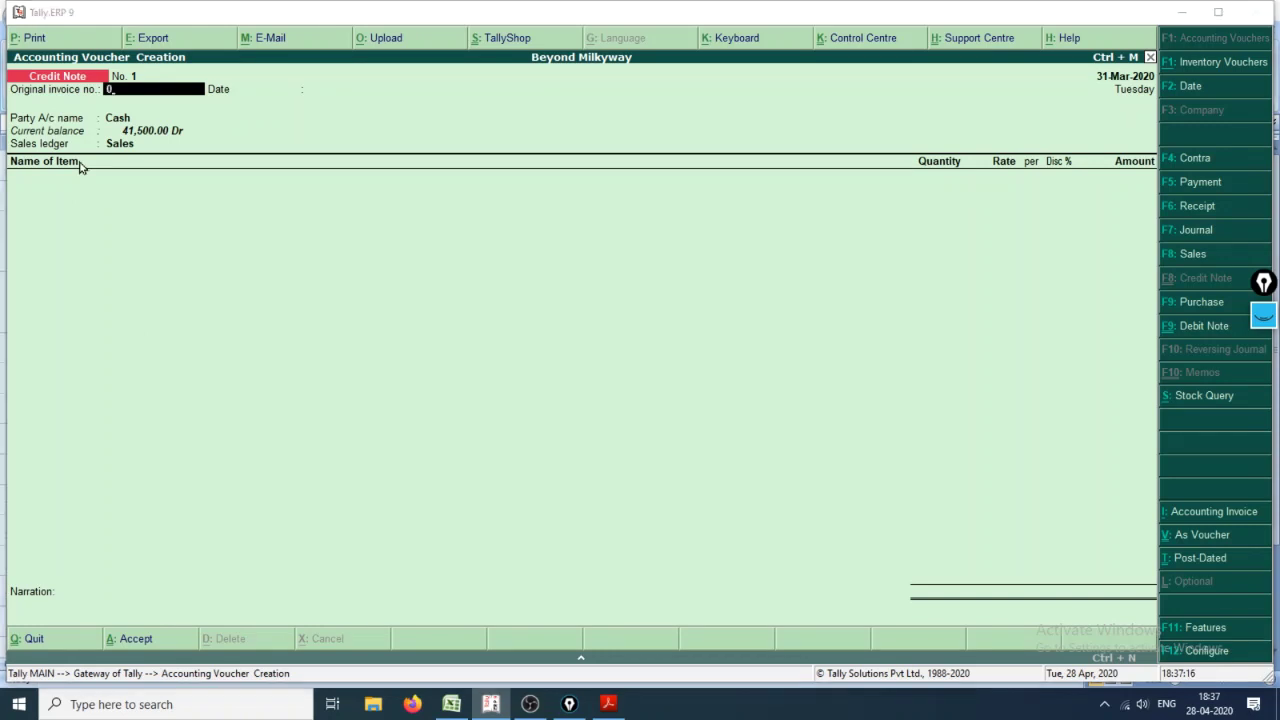
Step: Look up Star Trek Ltd.'s sale in the SalesBook sheet in Excel and enter 02 as the credit note's original invoice number in Tally
{"action": "key", "text": "alt+Tab"}
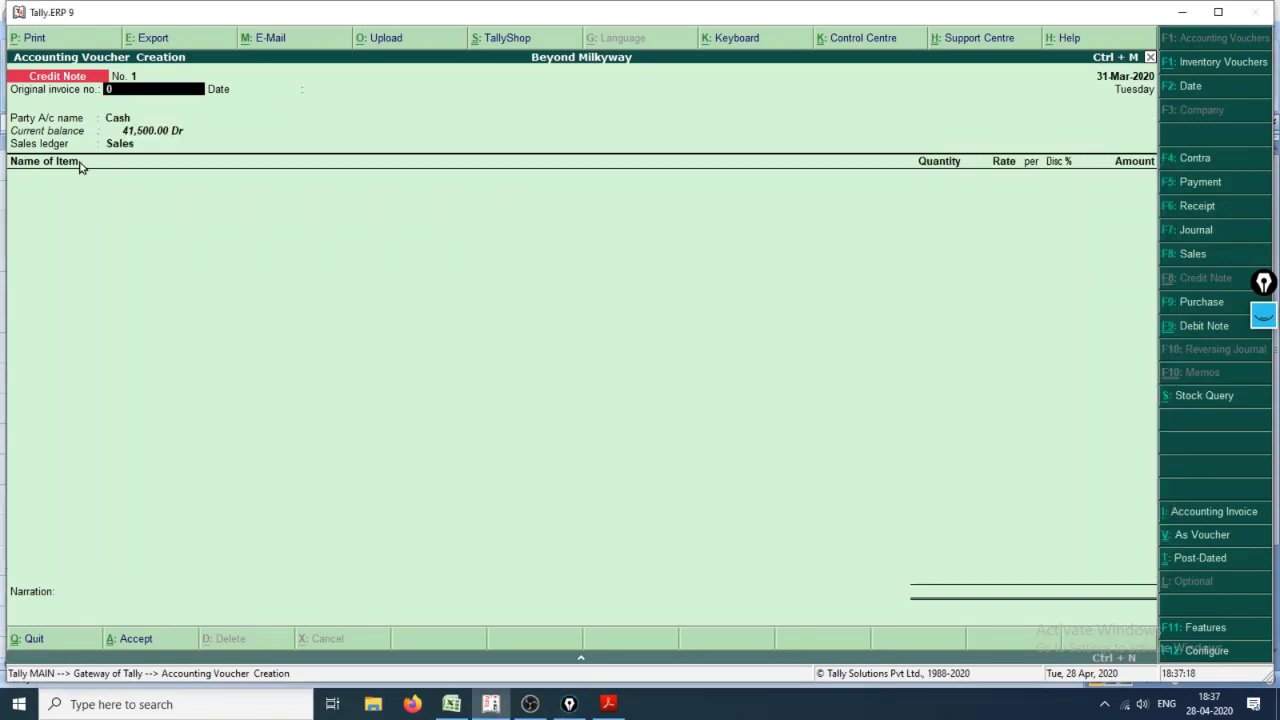
{"action": "key", "text": "alt+Tab"}
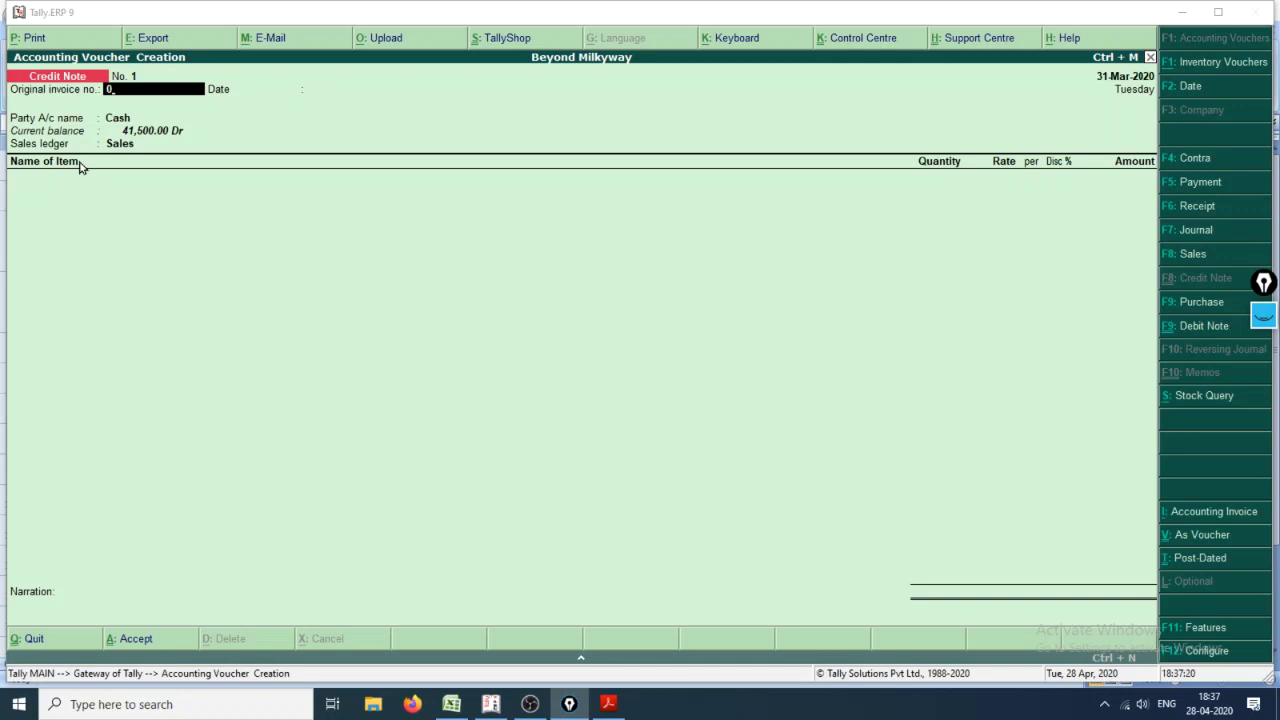
{"action": "key", "text": "alt+Tab"}
{"action": "key", "text": "Tab"}
{"action": "key", "text": "Tab"}
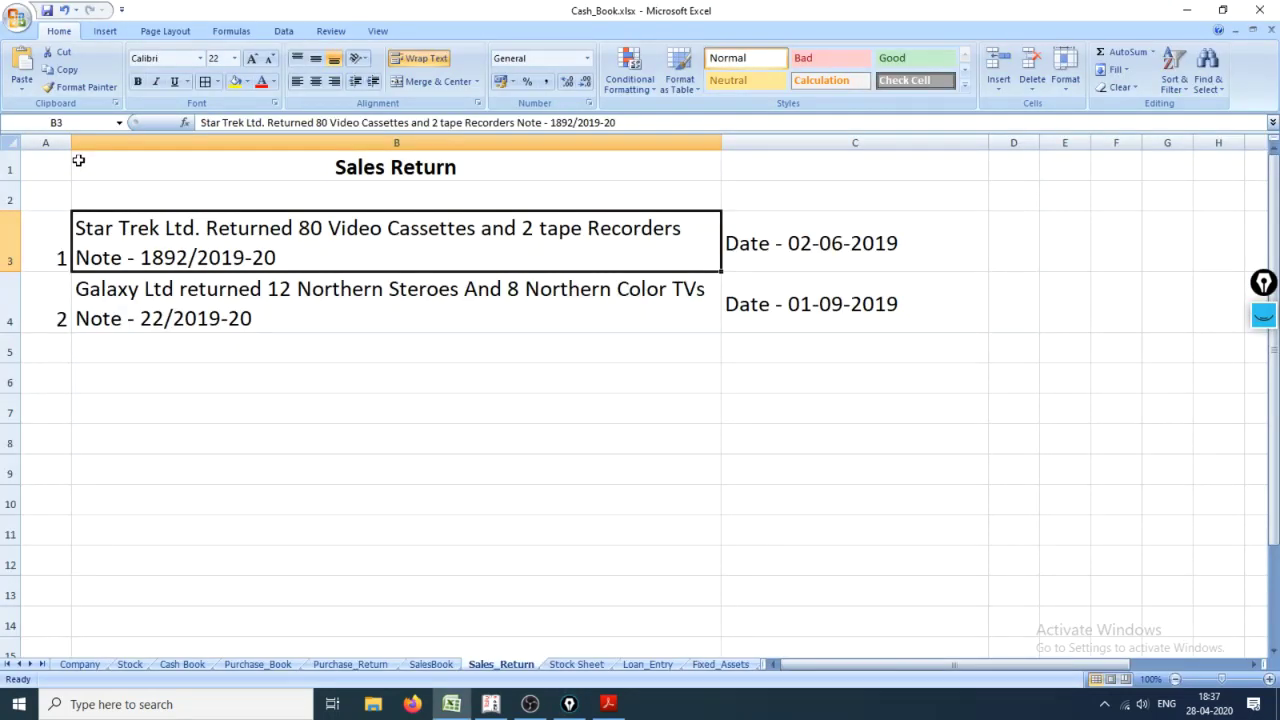
{"action": "key", "text": "ctrl+Page_Up"}
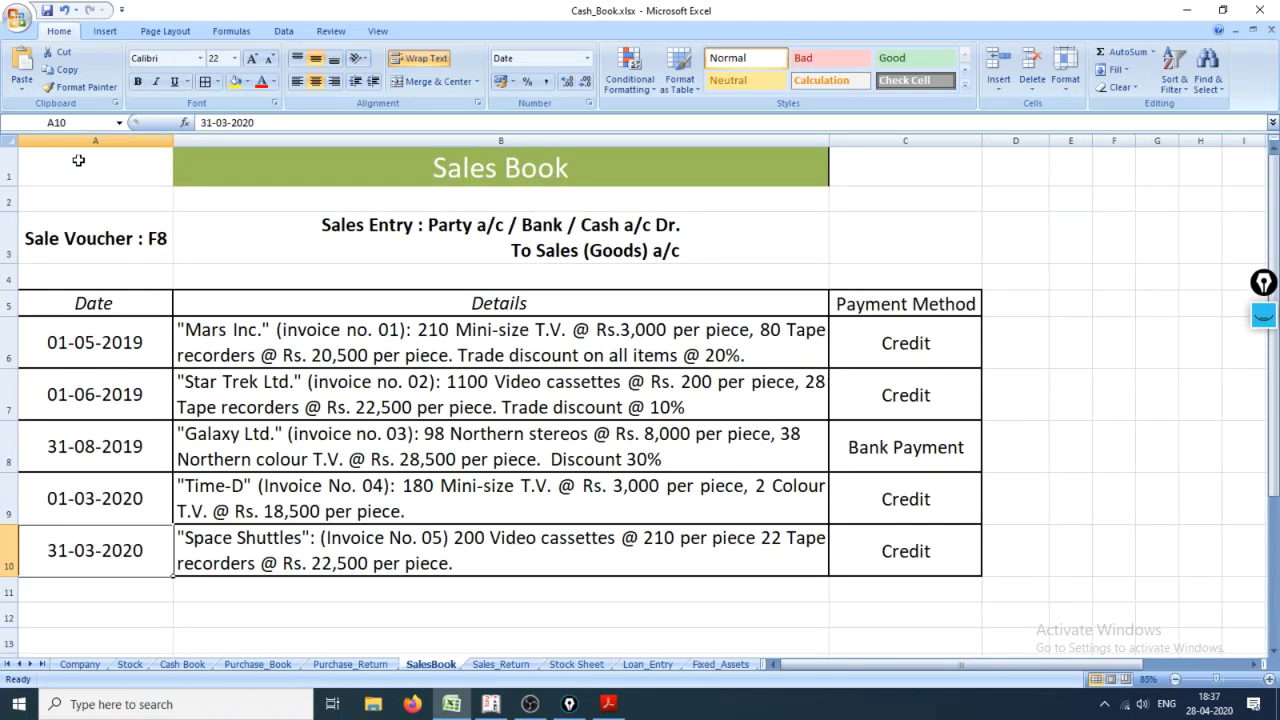
{"action": "key", "text": "ctrl+Page_Down"}
{"action": "key", "text": "alt+Tab"}
{"action": "key", "text": "Tab"}
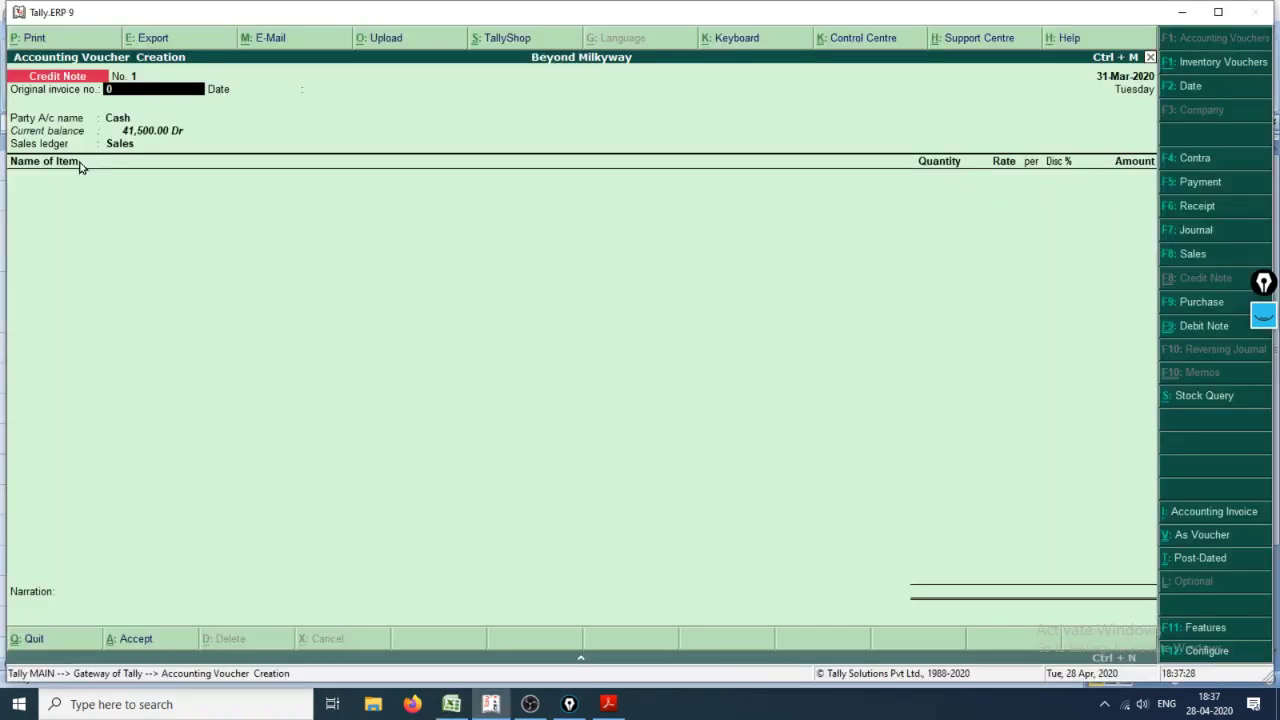
{"action": "type", "text": "02"}
{"action": "key", "text": "Return"}
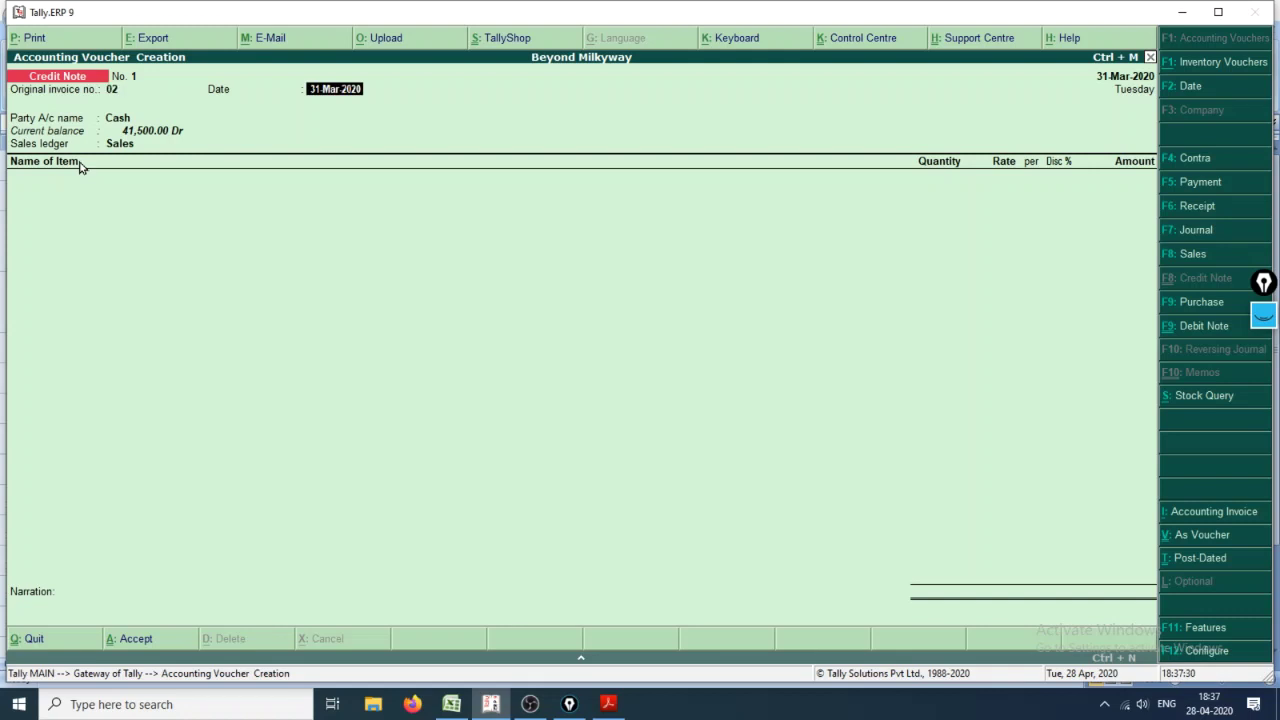
Step: Check the return date on the Excel sheet and set the credit note's voucher date in Tally to 2.6.19
{"action": "key", "text": "alt+Tab"}
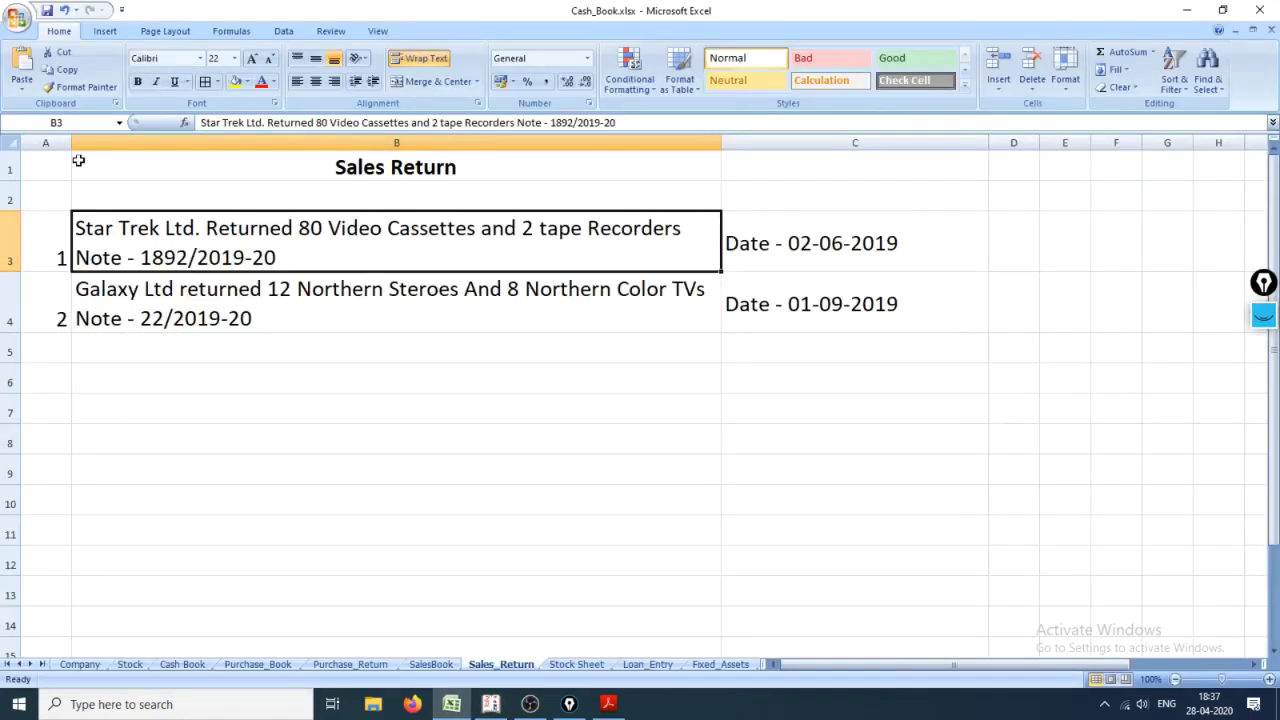
{"action": "key", "text": "alt+Tab"}
{"action": "key", "text": "F2"}
{"action": "type", "text": "2."}
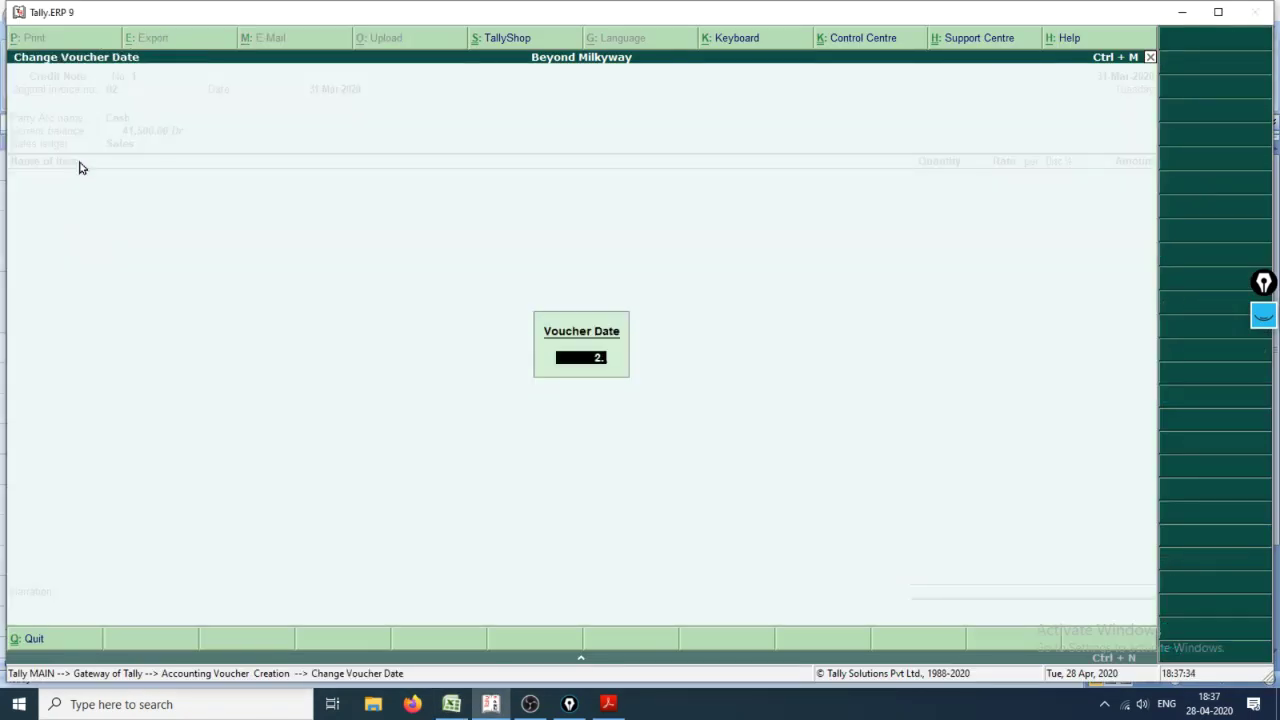
{"action": "type", "text": "6.19"}
{"action": "key", "text": "Return"}
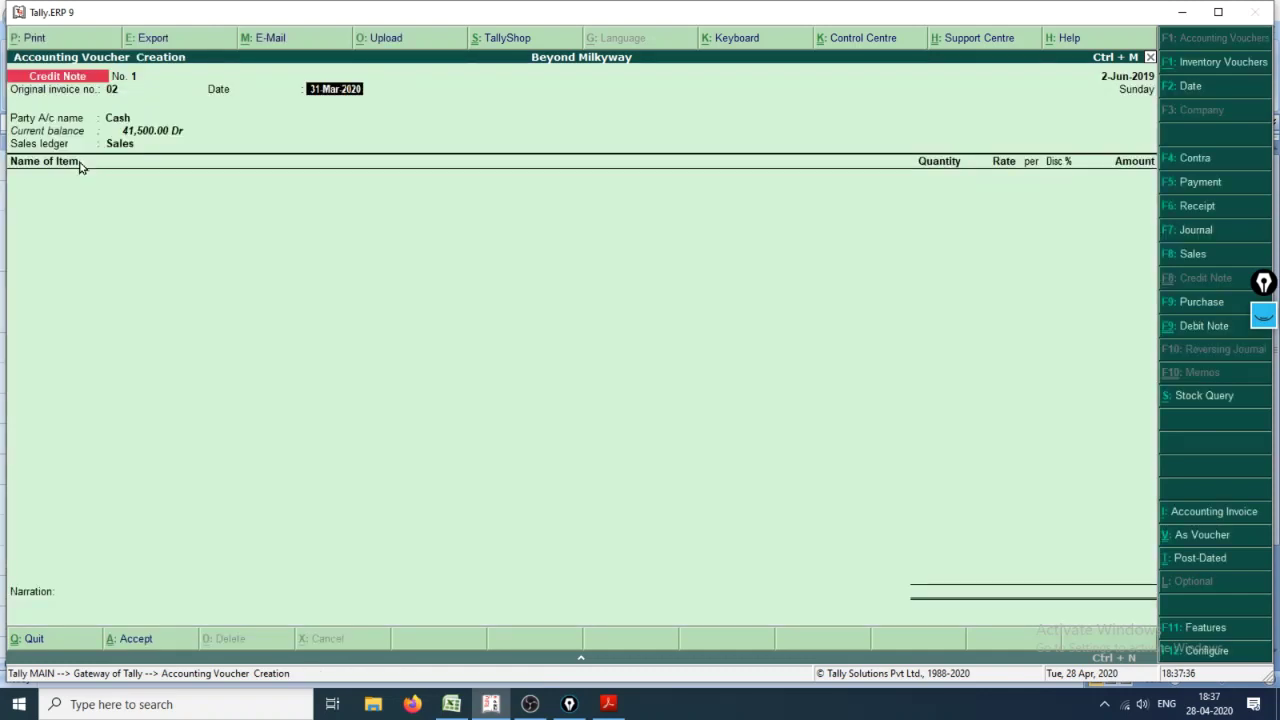
Step: Set the original invoice date of the credit note to 2.6.19
{"action": "type", "text": "2.36."}
{"action": "key", "text": "BackSpace"}
{"action": "key", "text": "BackSpace"}
{"action": "key", "text": "BackSpace"}
{"action": "type", "text": "6.19"}
{"action": "key", "text": "Return"}
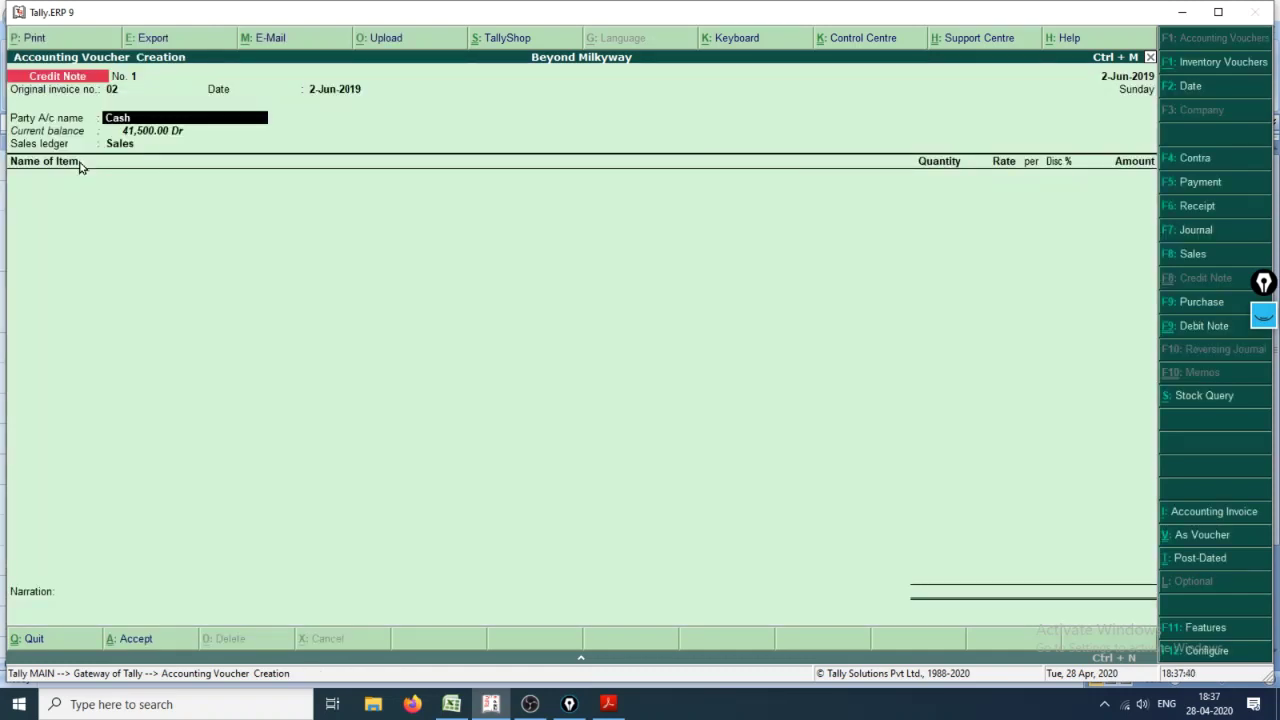
Step: Select Star Trek Ltd. as the party account with its default party details, and keep Sales as the sales ledger
{"action": "key", "text": "alt+Tab"}
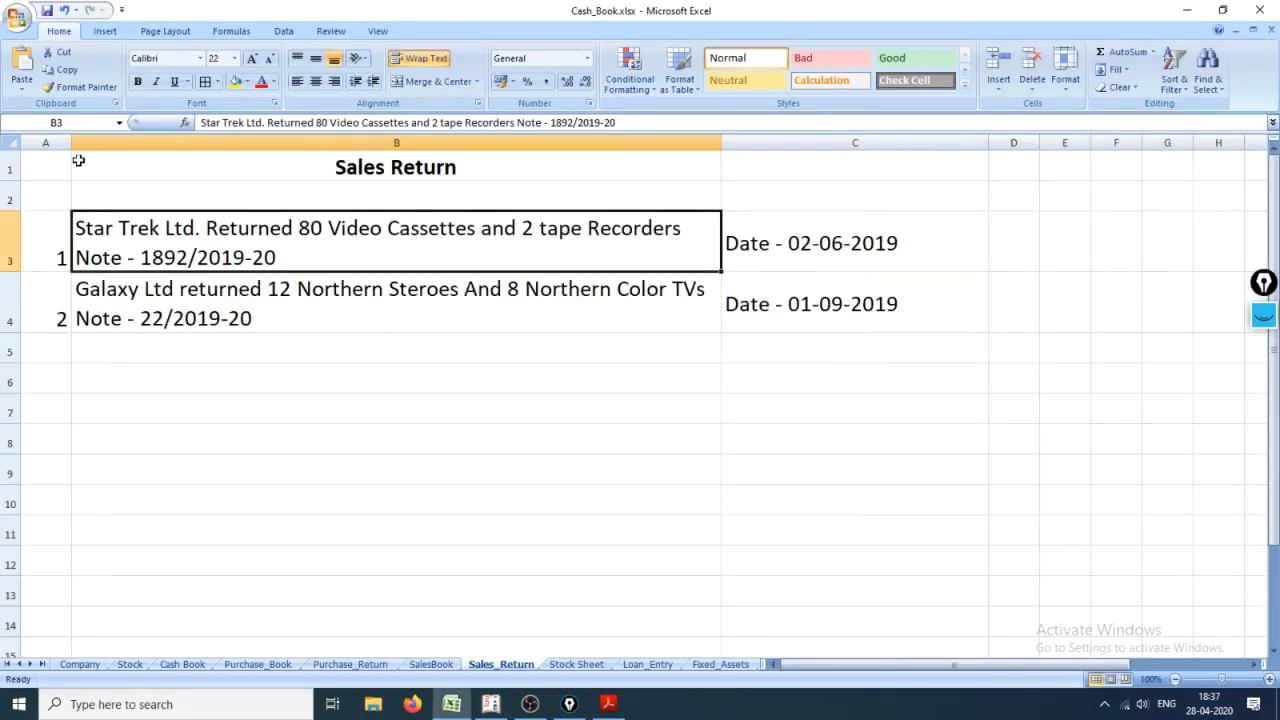
{"action": "key", "text": "alt+Tab"}
{"action": "type", "text": "star"}
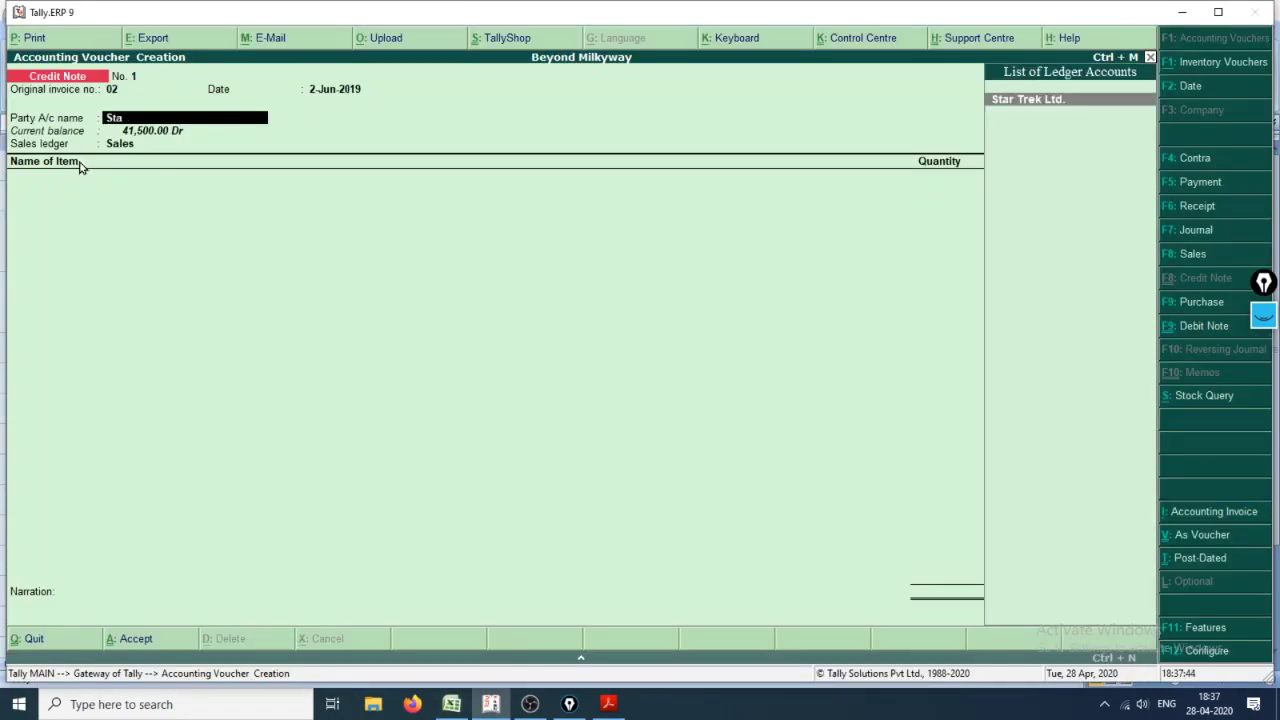
{"action": "key", "text": "Return"}
{"action": "key", "text": "Return"}
{"action": "key", "text": "Return"}
{"action": "key", "text": "Return"}
{"action": "key", "text": "Return"}
{"action": "key", "text": "Return"}
{"action": "key", "text": "Return"}
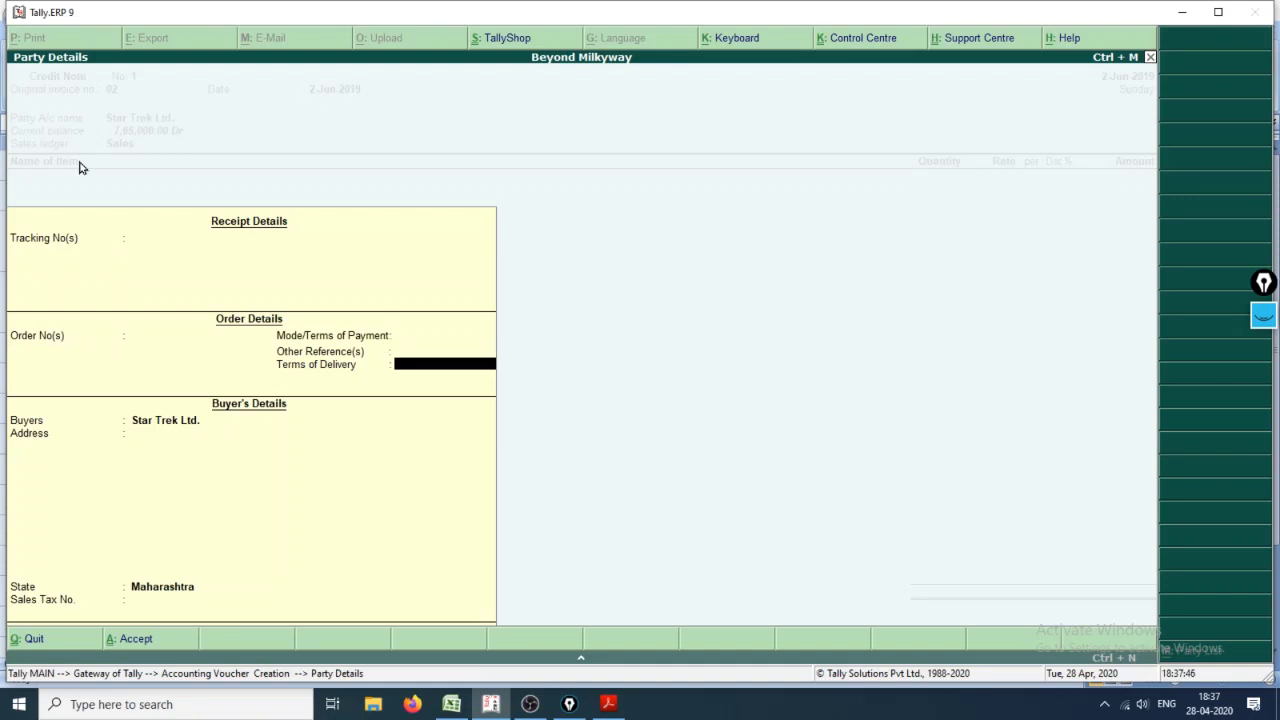
{"action": "key", "text": "Return"}
{"action": "key", "text": "Return"}
{"action": "key", "text": "Return"}
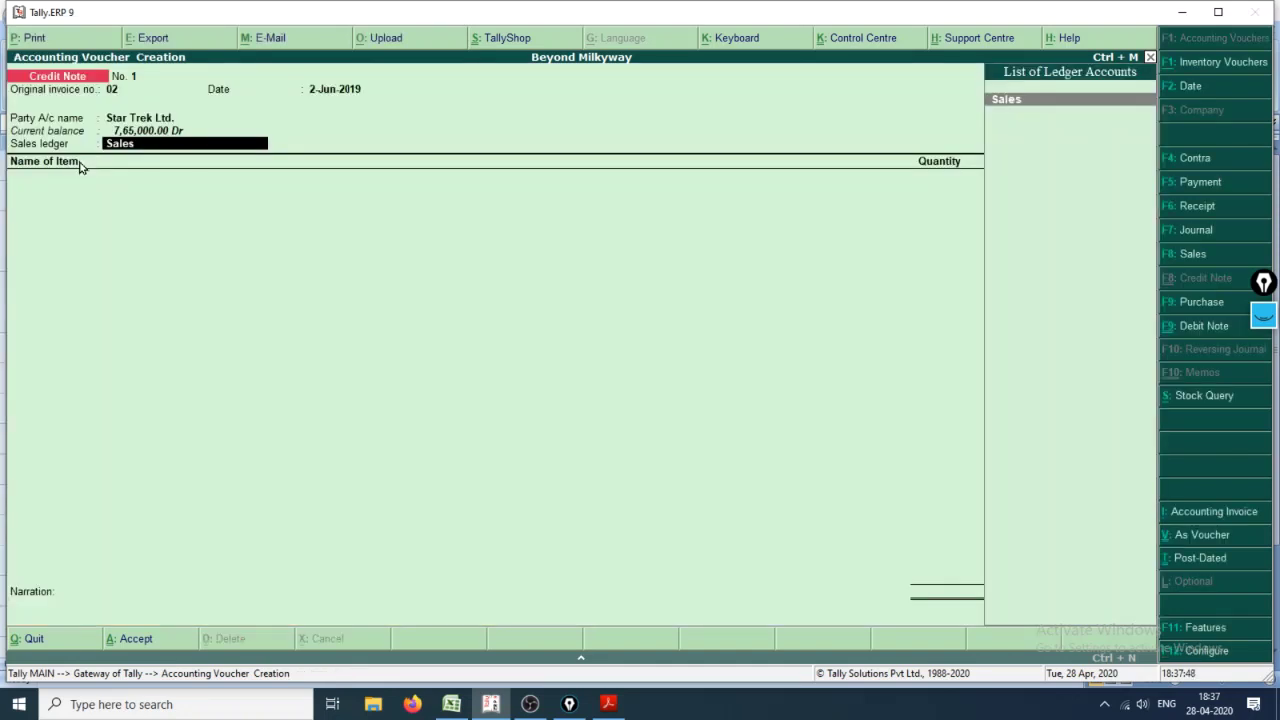
{"action": "key", "text": "Return"}
Step: Add the returned Video Cassets item to the credit note with a quantity of 80 from the SriHarikota godown
{"action": "key", "text": "alt+Tab"}
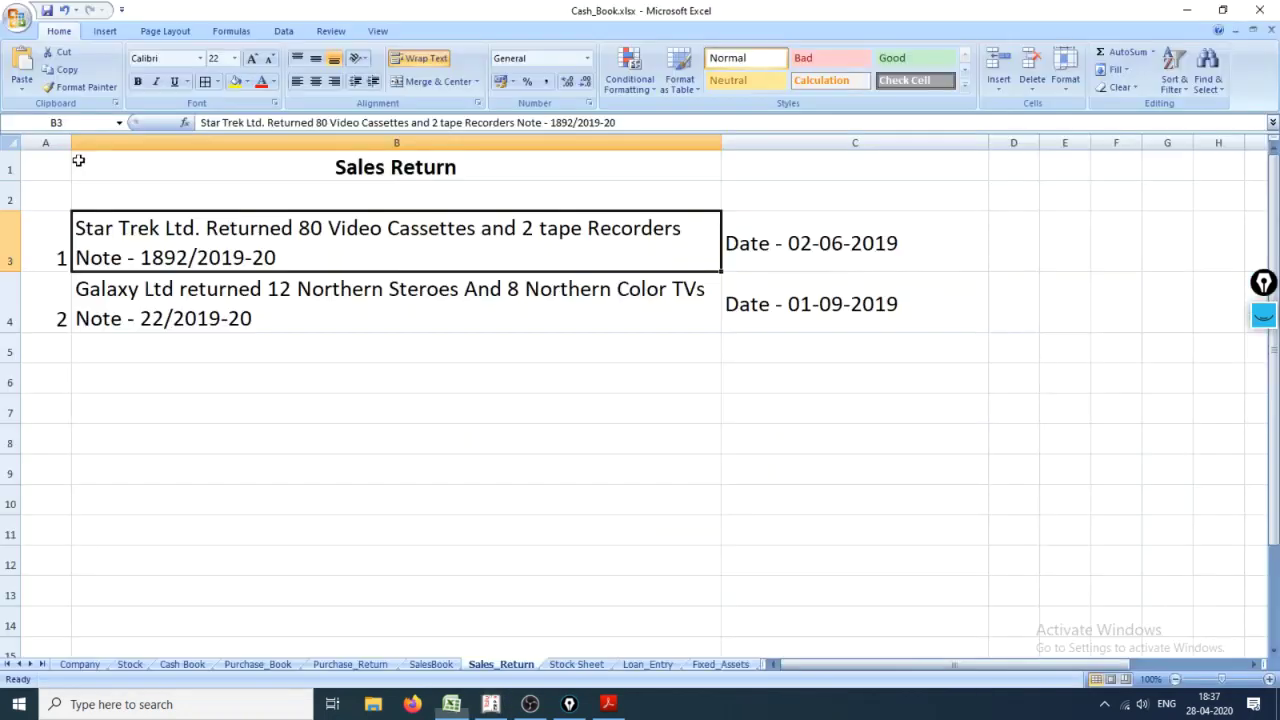
{"action": "key", "text": "alt+Tab"}
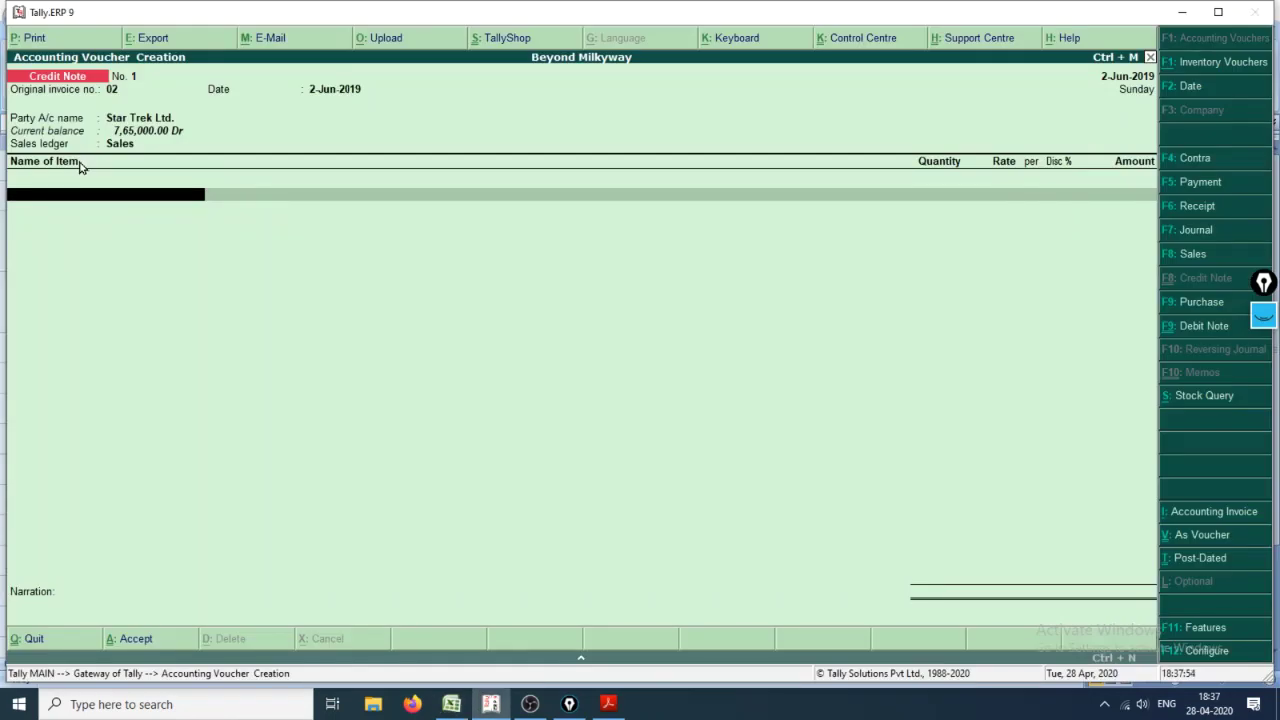
{"action": "key", "text": "Down"}
{"action": "key", "text": "Down"}
{"action": "key", "text": "Down"}
{"action": "key", "text": "Return"}
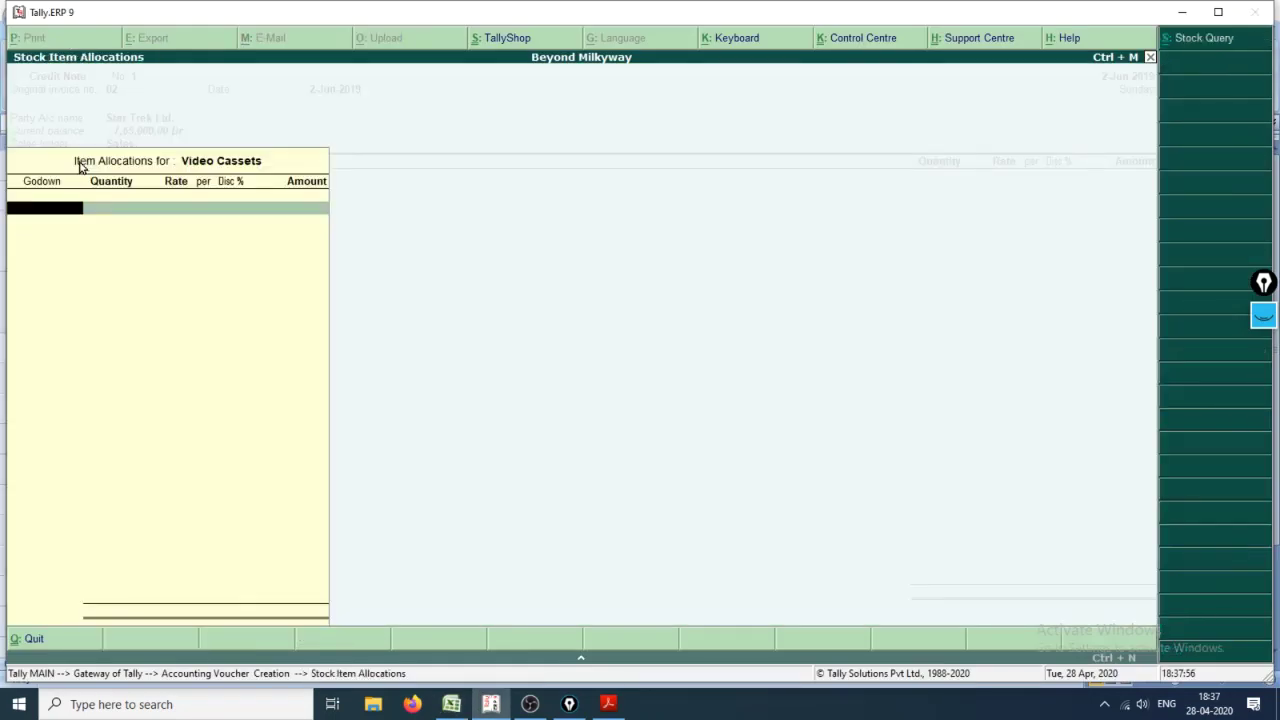
{"action": "key", "text": "Return"}
{"action": "type", "text": "80"}
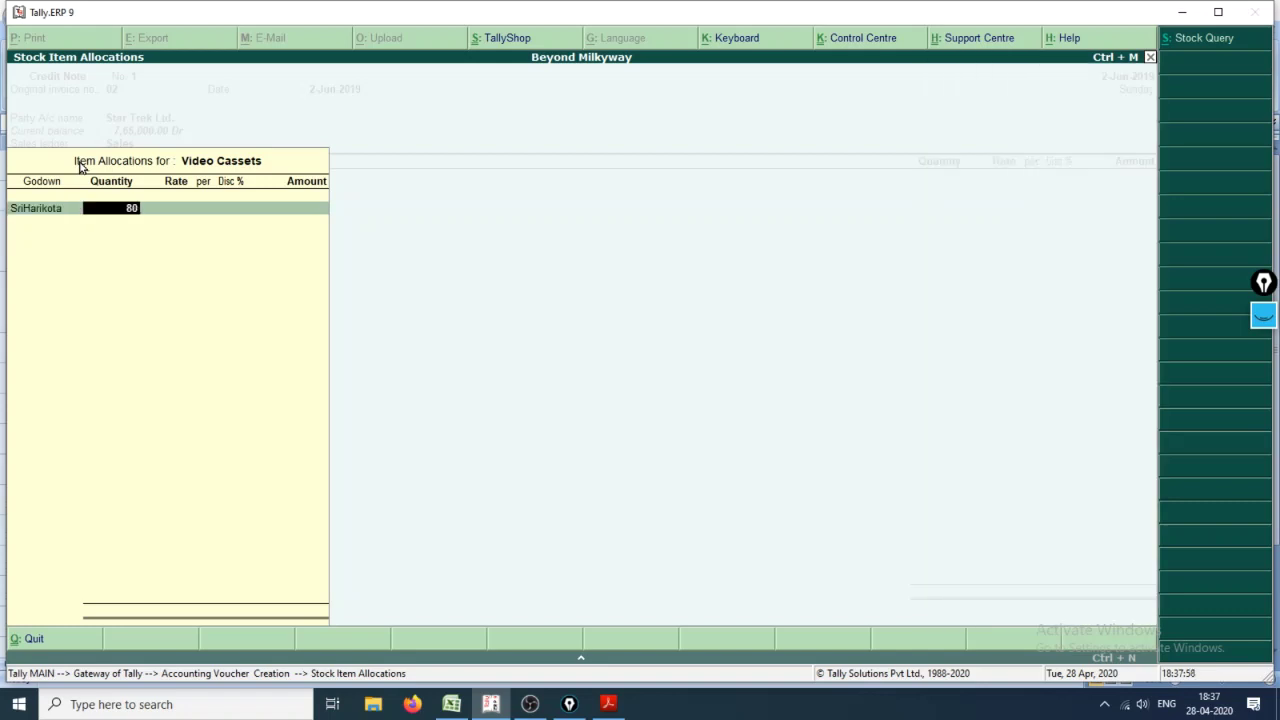
{"action": "key", "text": "Return"}
Step: Look up Star Trek Ltd.'s rate and discount in Excel's Sales Book sheet and give Video Cassets a 10% discount in Tally, keeping the 200.00 rate
{"action": "key", "text": "alt+Tab"}
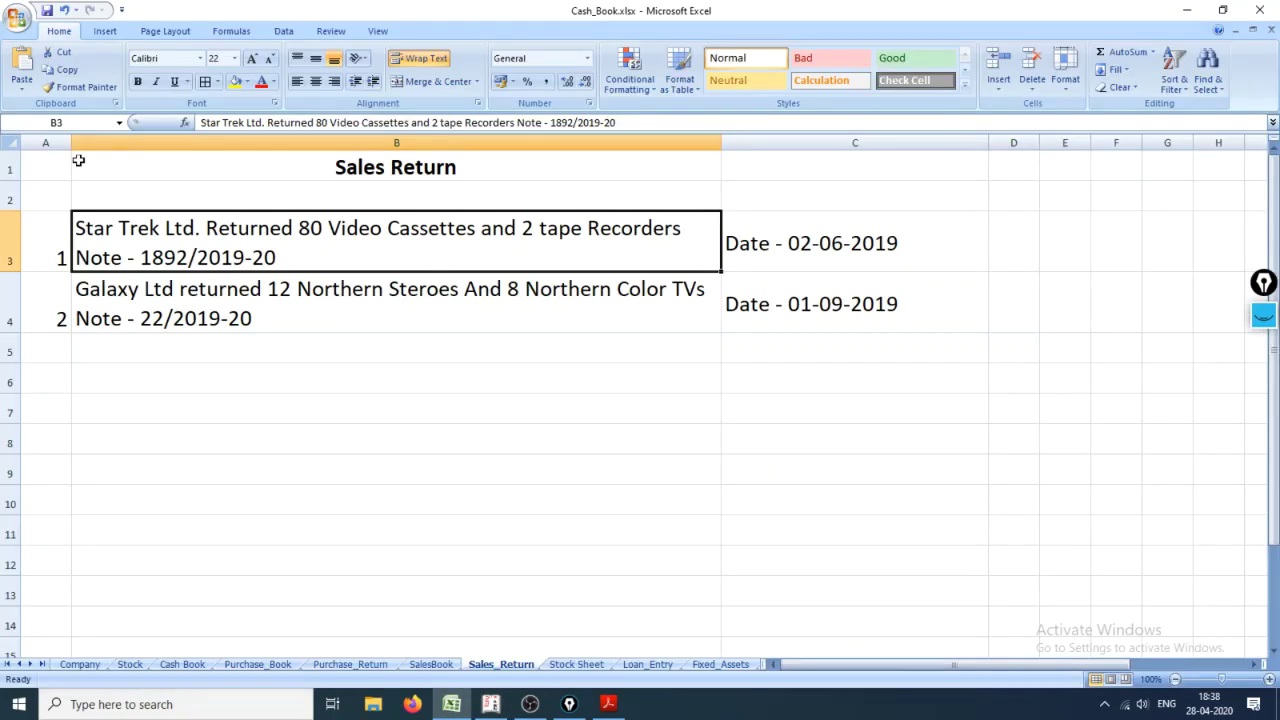
{"action": "key", "text": "ctrl+Page_Up"}
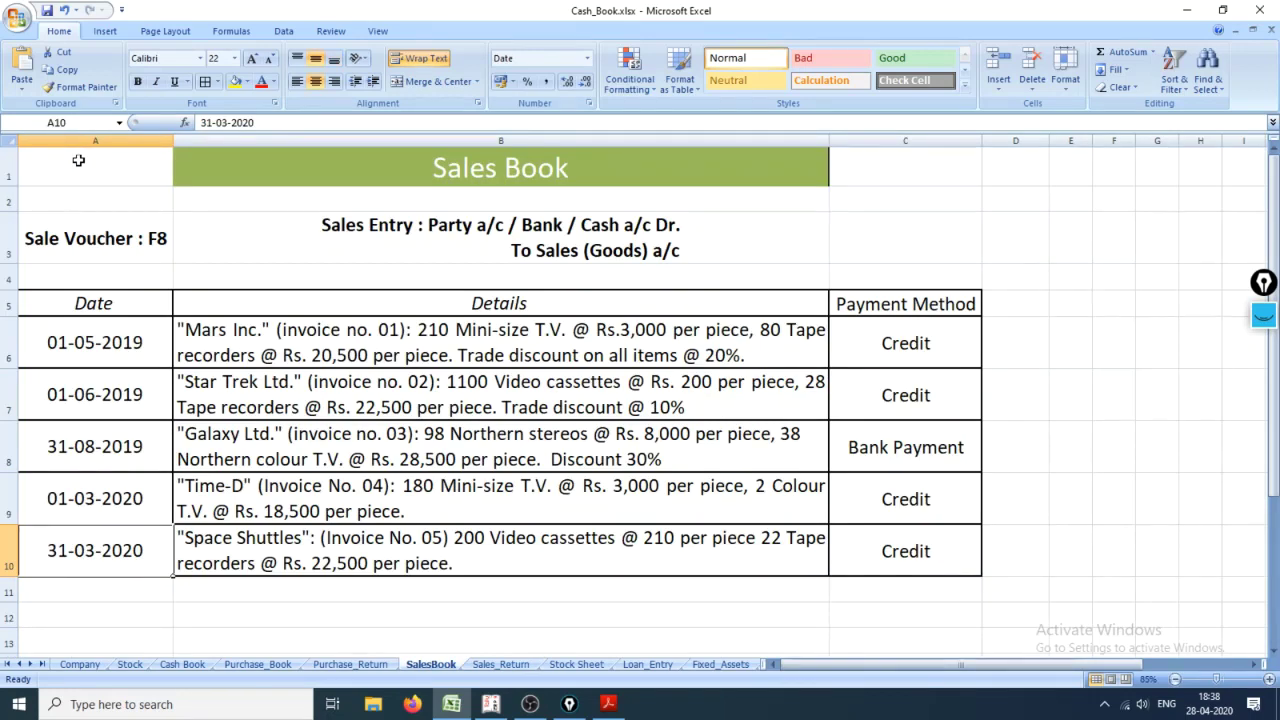
{"action": "key", "text": "alt+Tab"}
{"action": "key", "text": "Return"}
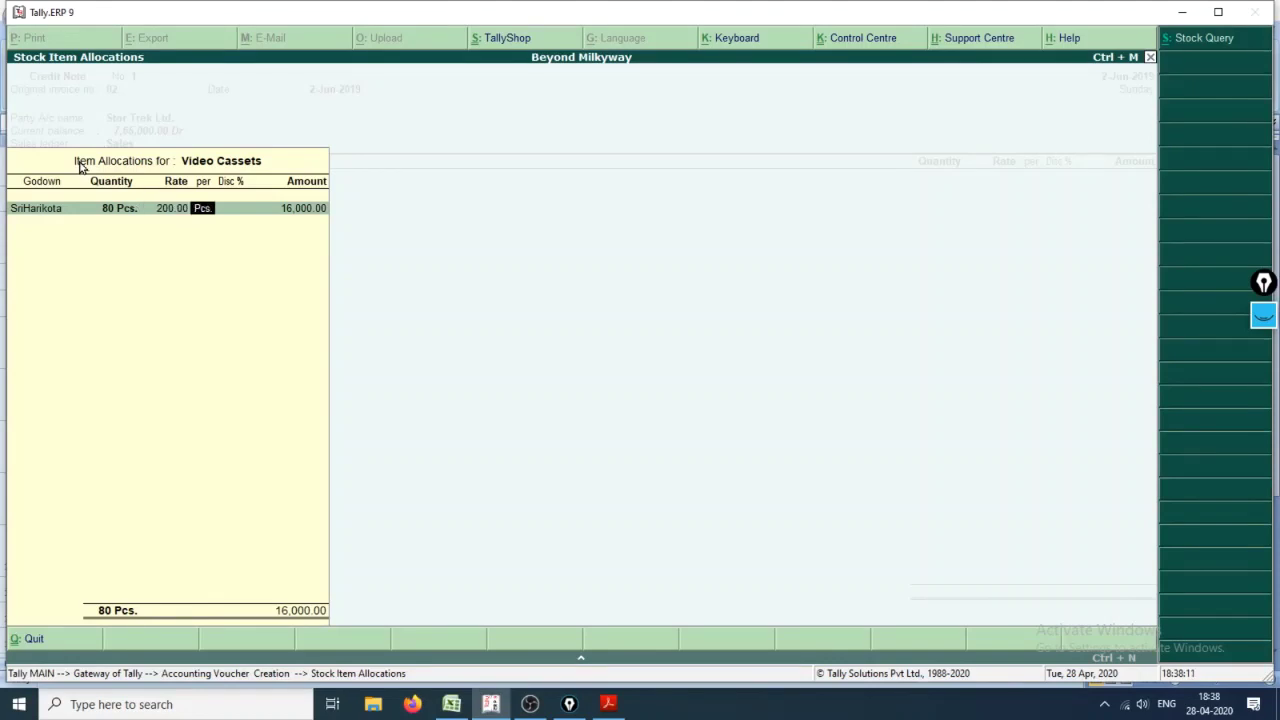
{"action": "key", "text": "Return"}
{"action": "type", "text": "10"}
{"action": "key", "text": "Return"}
{"action": "key", "text": "Return"}
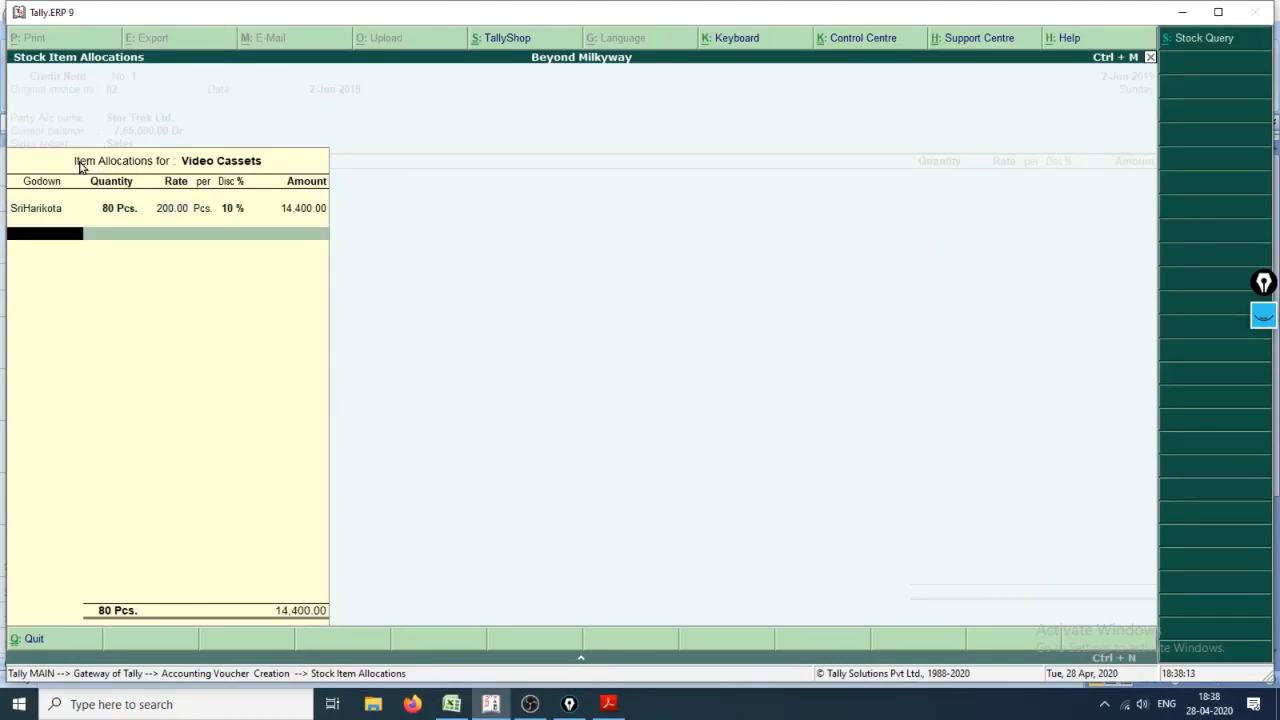
{"action": "key", "text": "Return"}
{"action": "key", "text": "Return"}
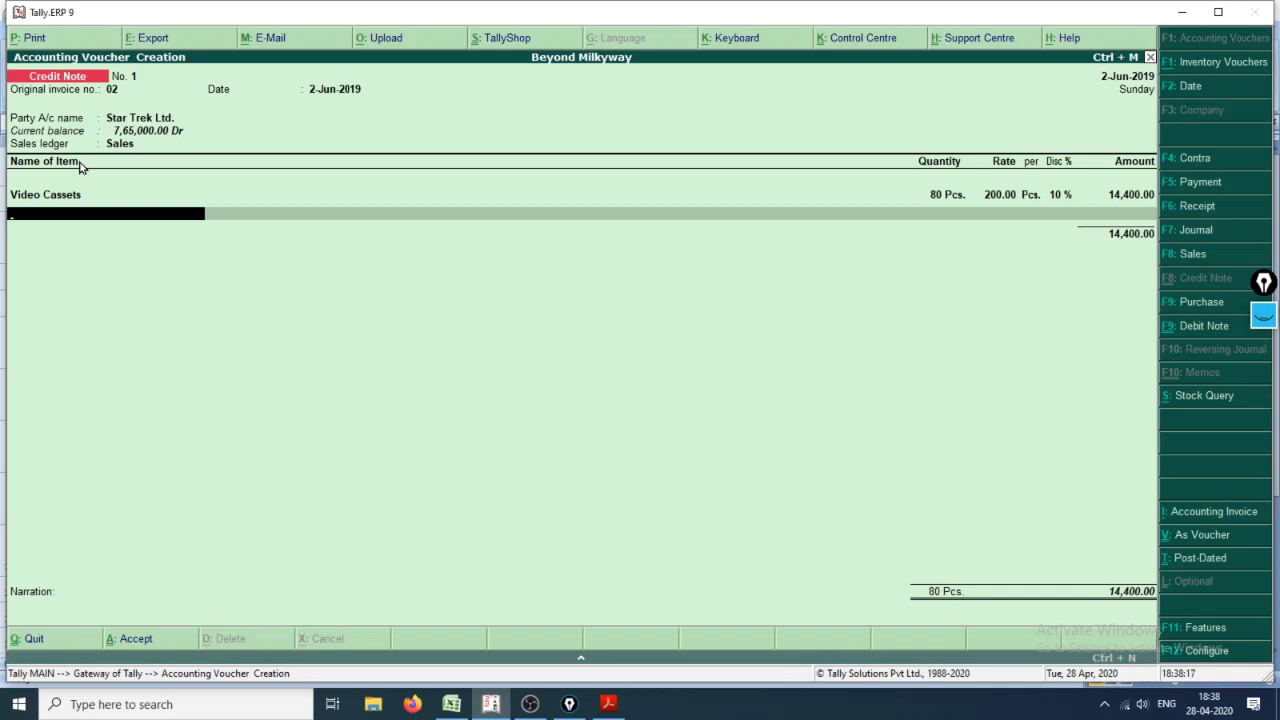
Step: Check the Sales Return sheet in Excel and add Tape Recorders to Tally's credit note with a quantity of 2 from the SriHarikota godown
{"action": "key", "text": "alt+Tab"}
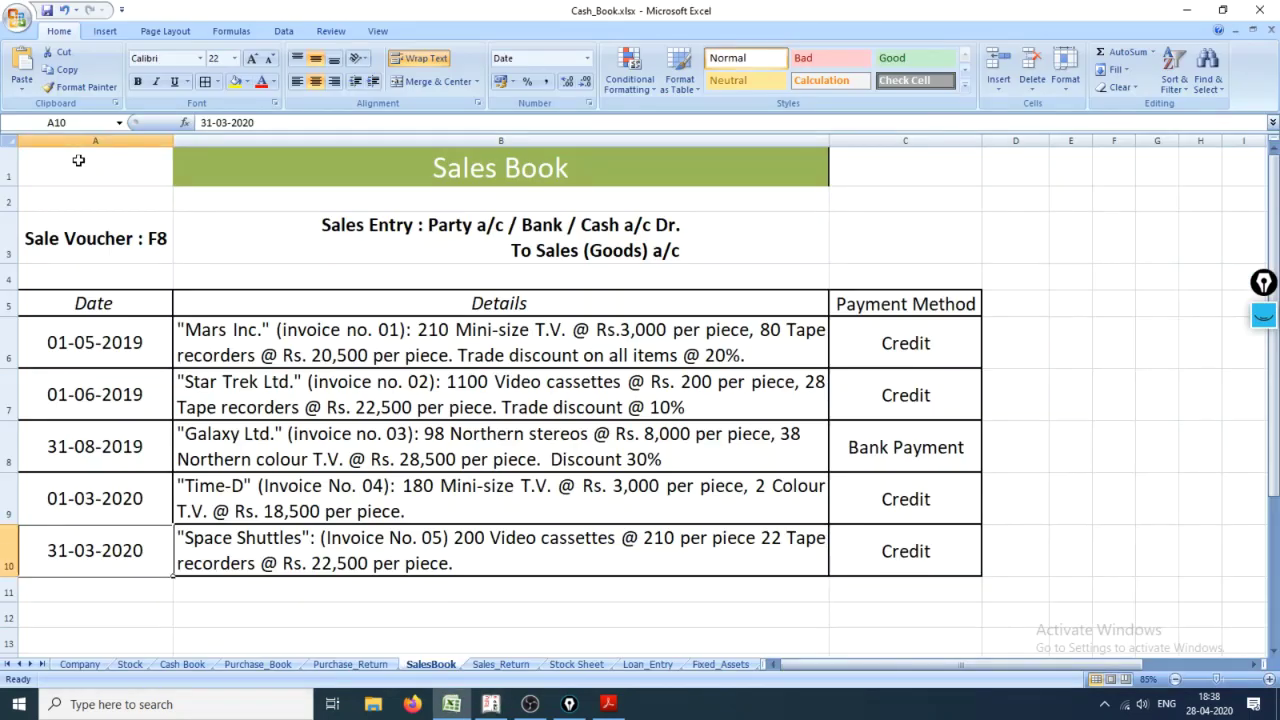
{"action": "key", "text": "ctrl+Page_Down"}
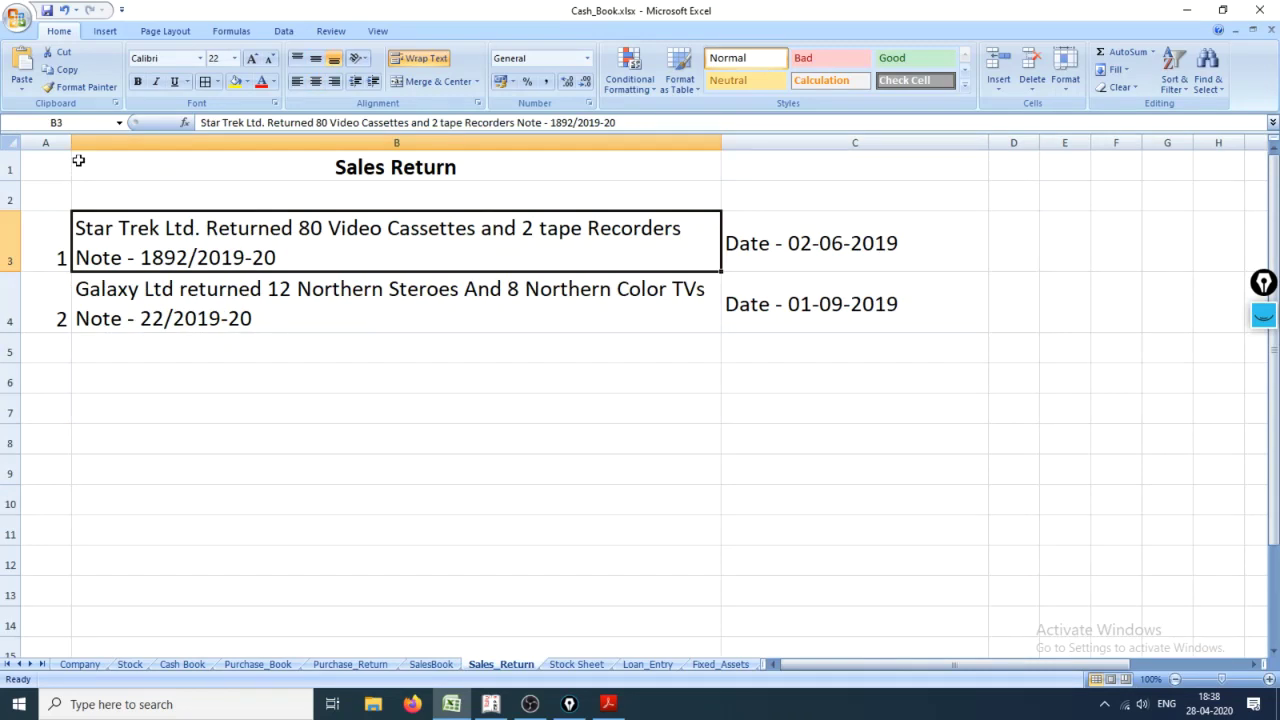
{"action": "key", "text": "alt+Tab"}
{"action": "type", "text": "Tap"}
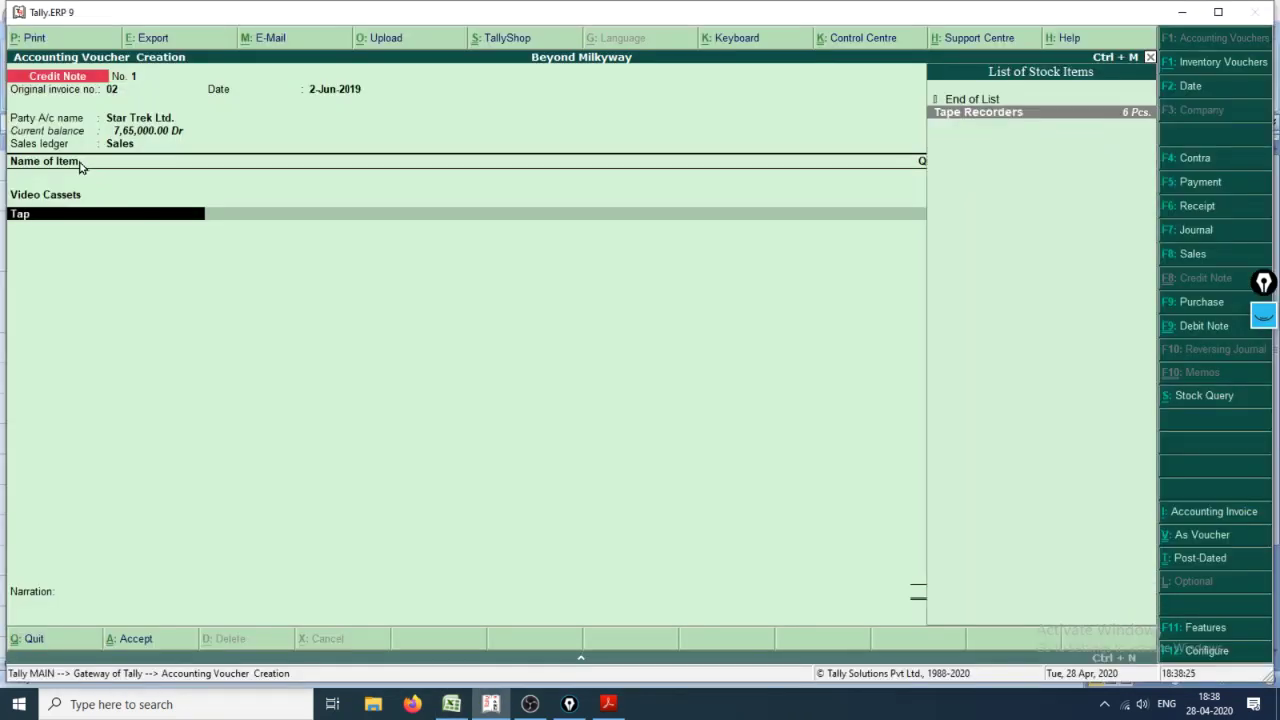
{"action": "key", "text": "Return"}
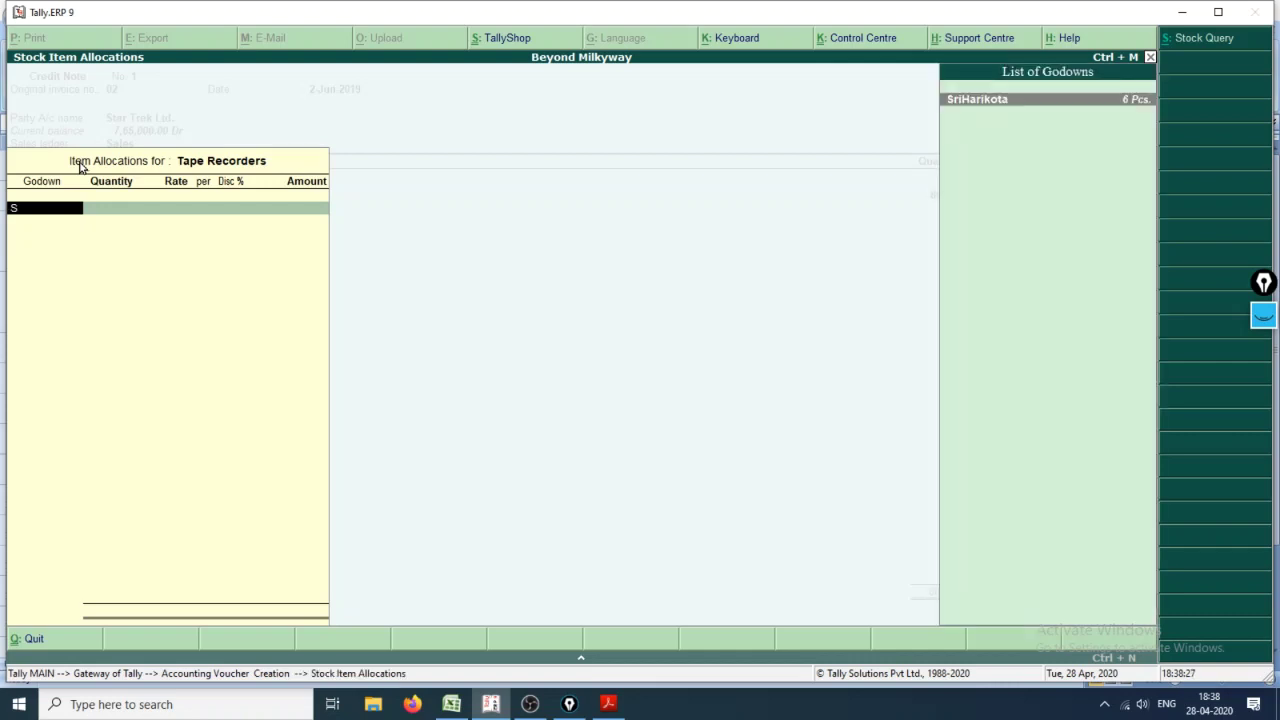
{"action": "key", "text": "Return"}
{"action": "type", "text": "2"}
{"action": "key", "text": "alt+Tab"}
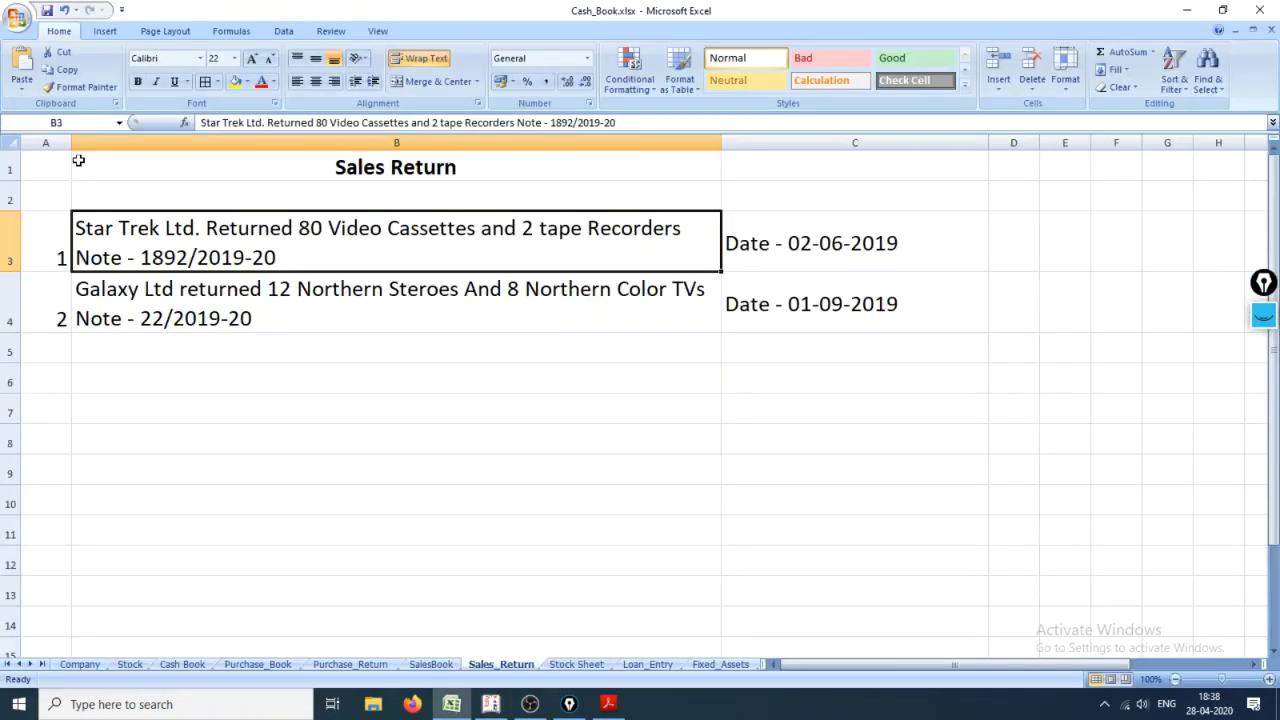
{"action": "key", "text": "alt+Tab"}
Step: Keep the 22,500.00 rate for Tape Recorders and apply a 10% discount to complete the item's allocation
{"action": "key", "text": "Return"}
{"action": "key", "text": "Return"}
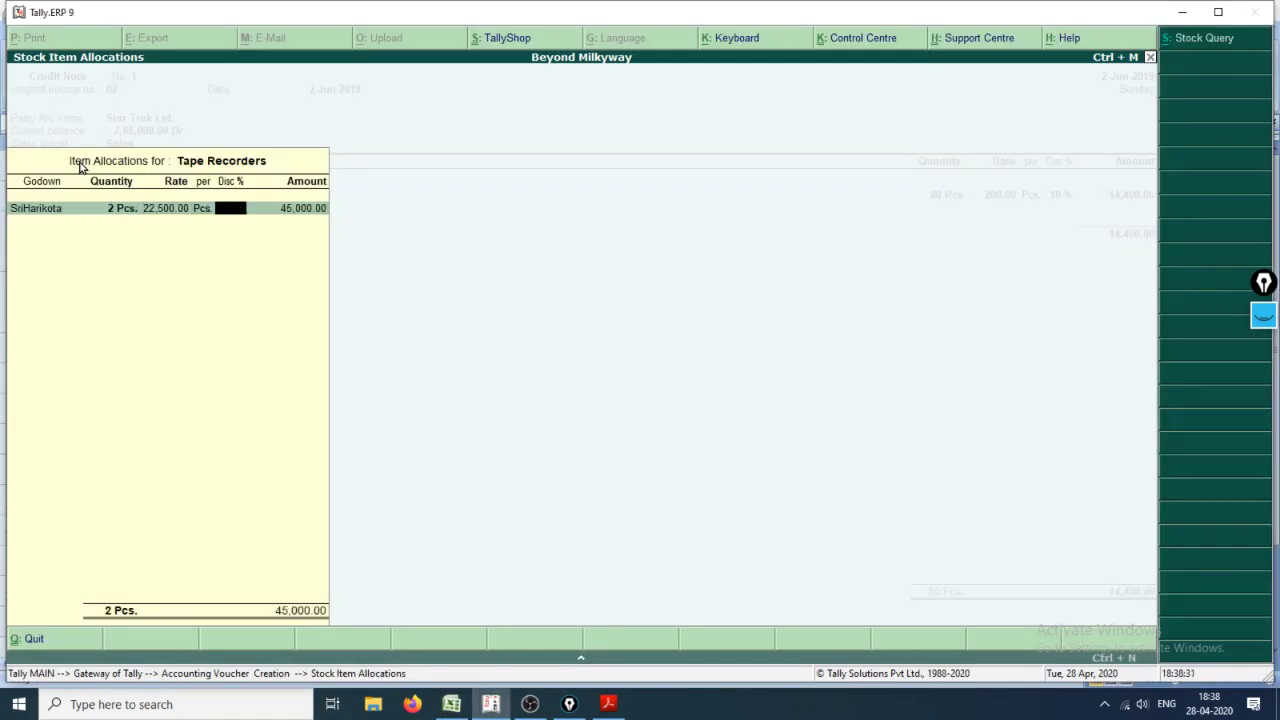
{"action": "type", "text": "10"}
{"action": "key", "text": "Return"}
{"action": "key", "text": "Return"}
{"action": "key", "text": "Return"}
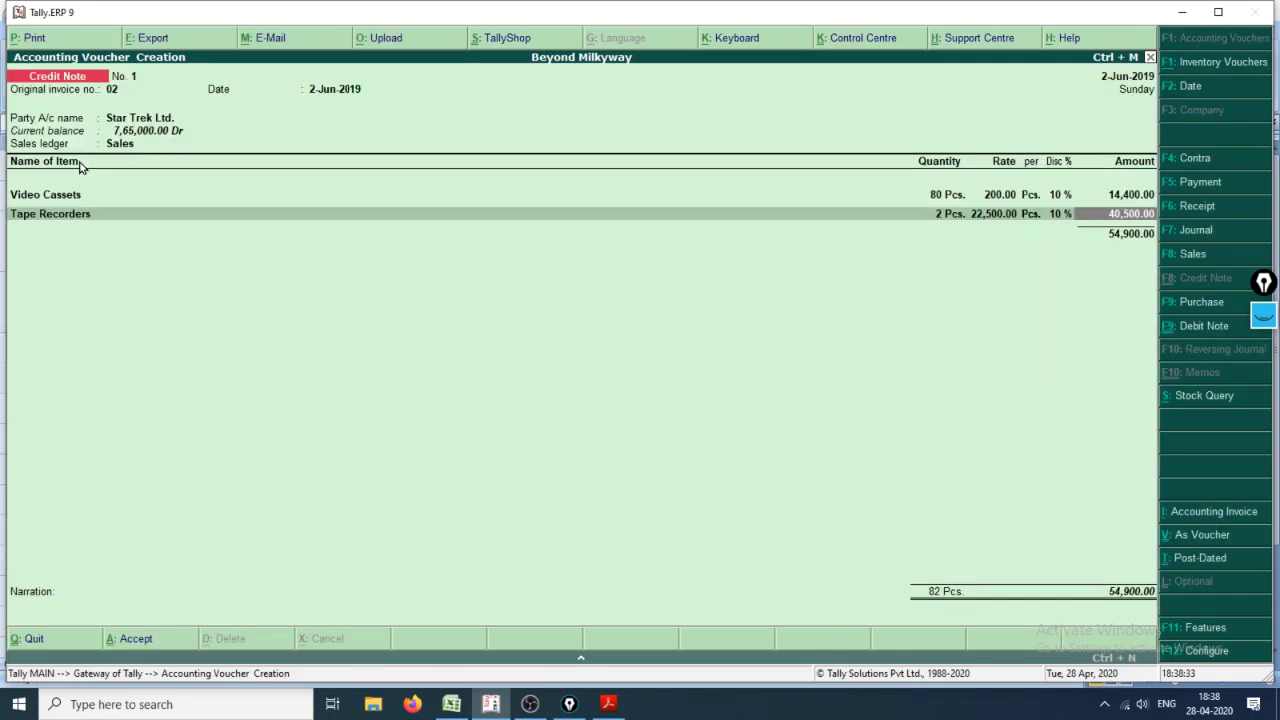
Step: Recheck the sale and return details in Excel, and save Tally's credit note with the narration "Sales return"
{"action": "key", "text": "alt+Tab"}
{"action": "key", "text": "ctrl+Page_Up"}
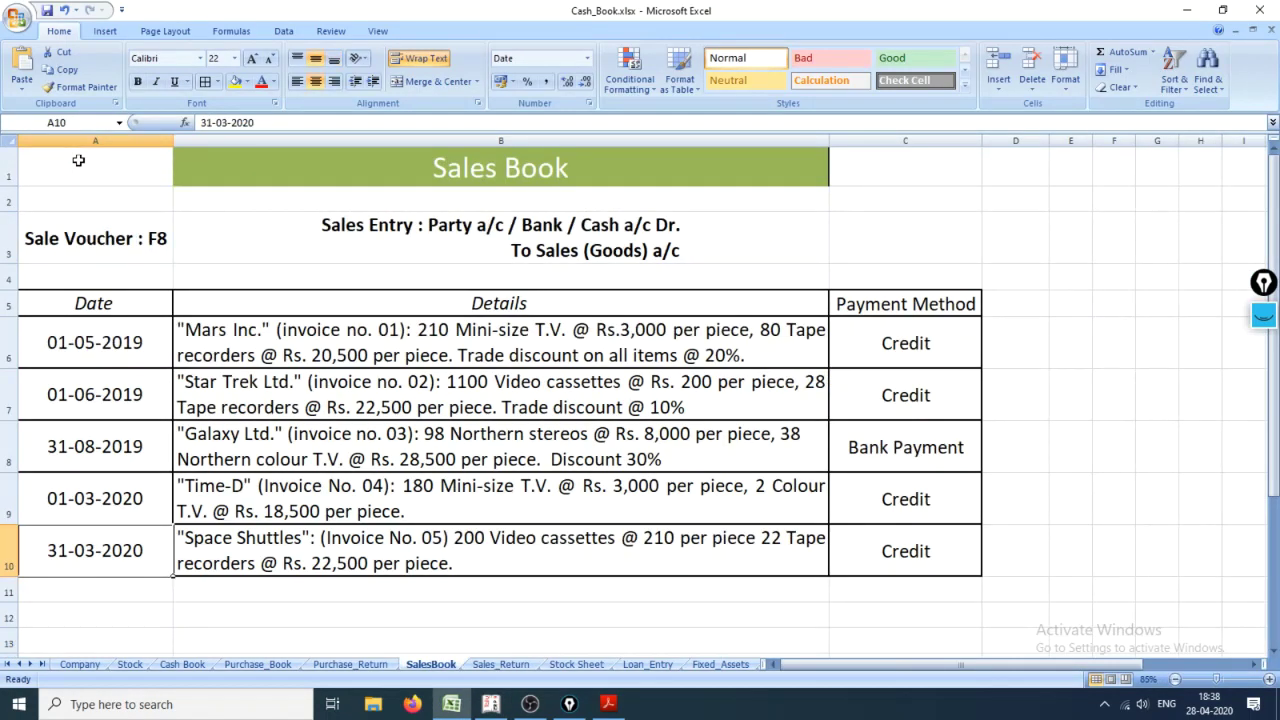
{"action": "key", "text": "ctrl+Page_Down"}
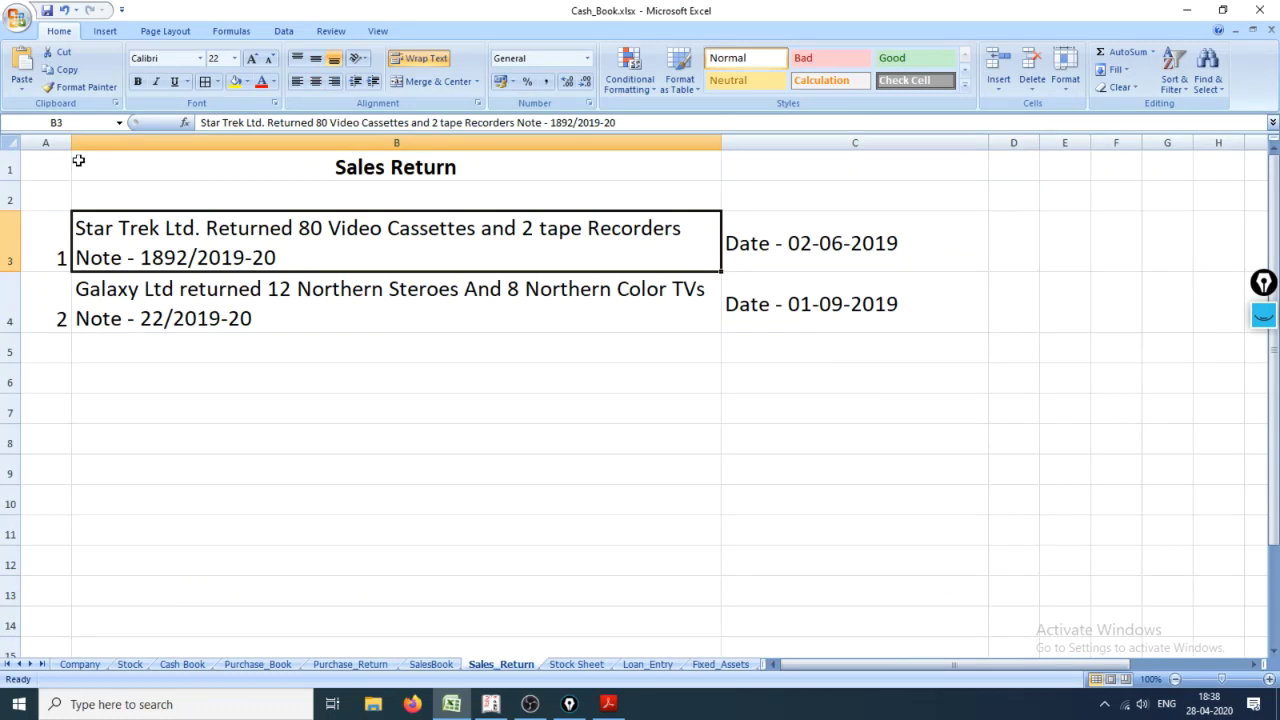
{"action": "key", "text": "alt+Tab"}
{"action": "key", "text": "Return"}
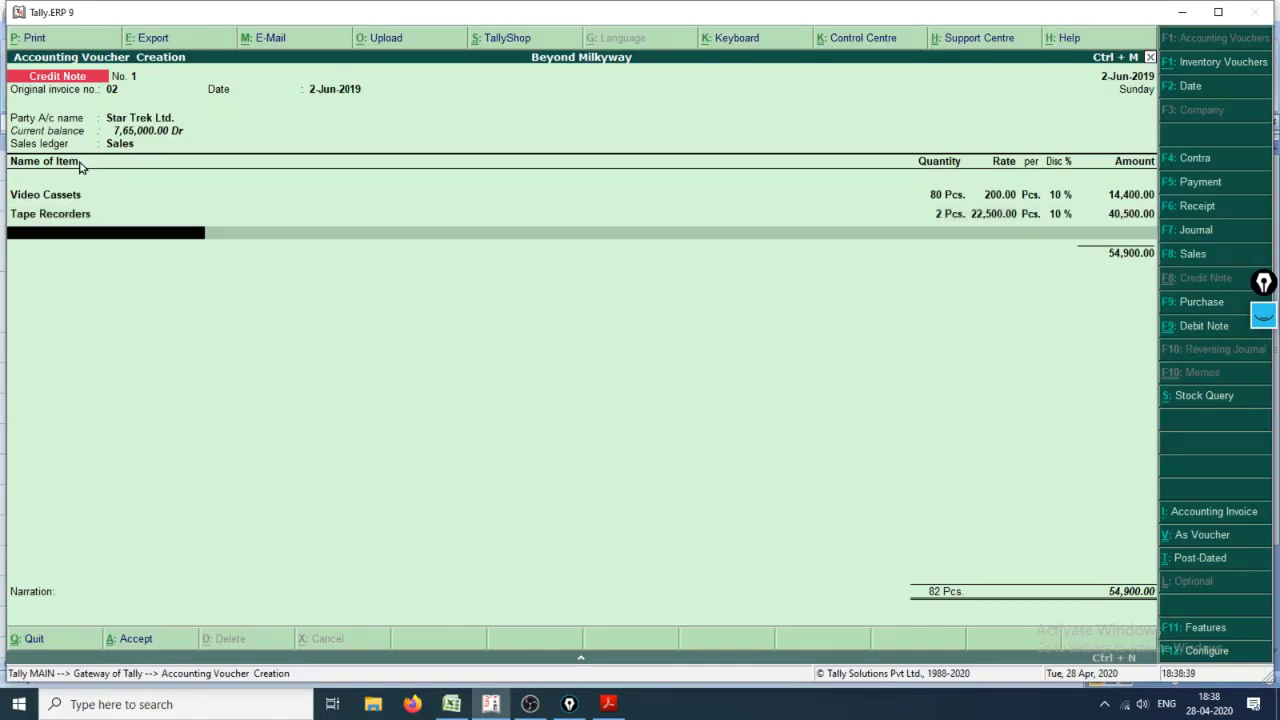
{"action": "key", "text": "Return"}
{"action": "key", "text": "Return"}
{"action": "key", "text": "Return"}
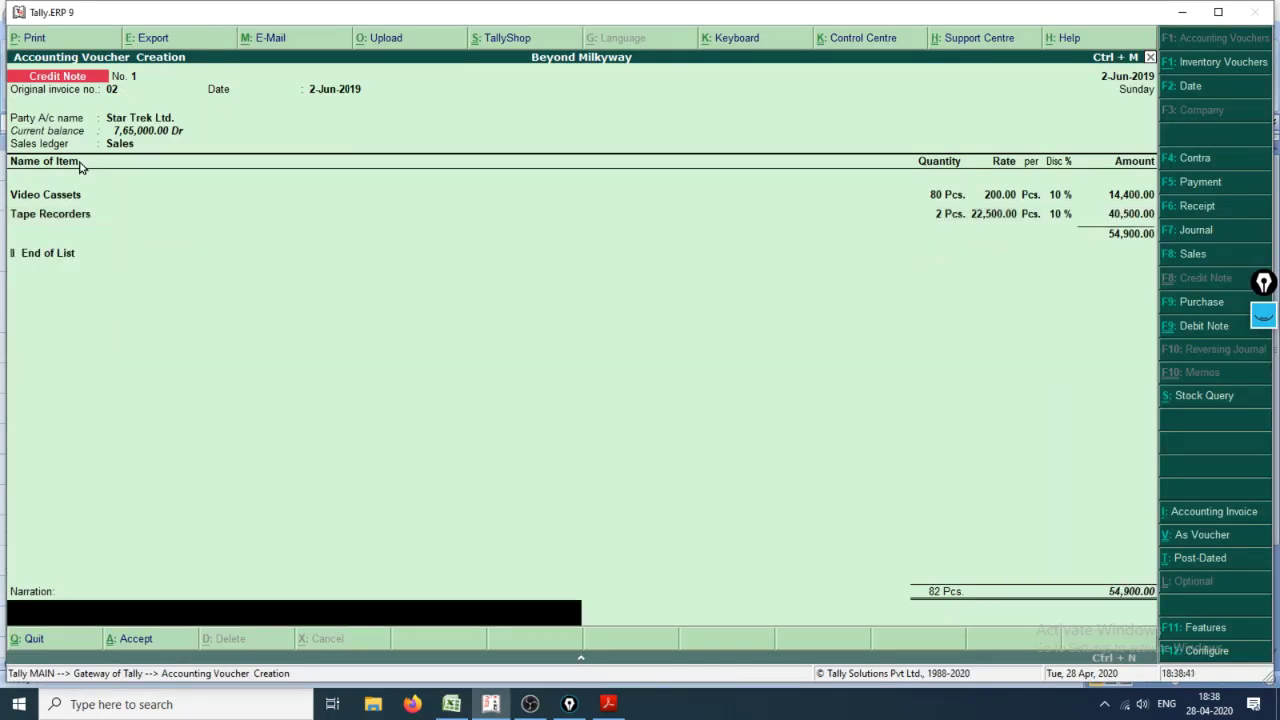
{"action": "type", "text": "Sales return"}
{"action": "key", "text": "Return"}
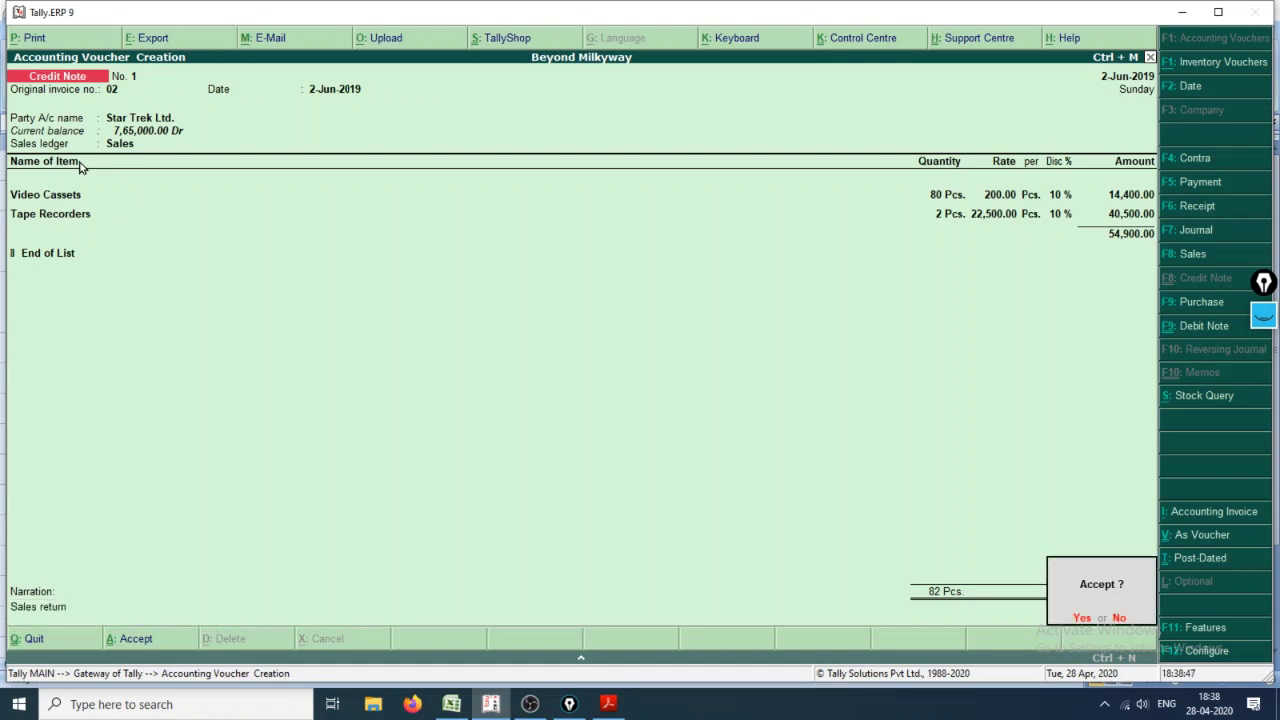
{"action": "key", "text": "y"}
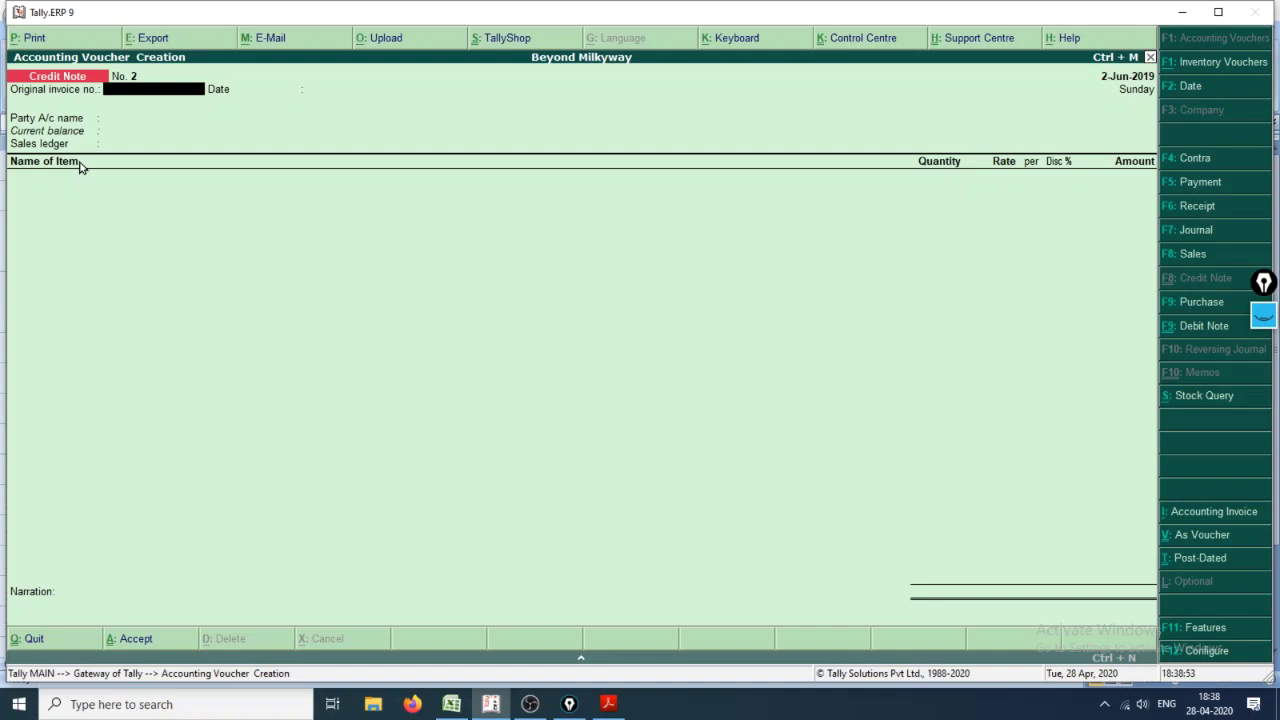
Step: Look up Galaxy Ltd.'s return and original sale in Excel and enter 03 as the new credit note's original invoice number in Tally
{"action": "key", "text": "alt+Tab"}
{"action": "key", "text": "Down"}
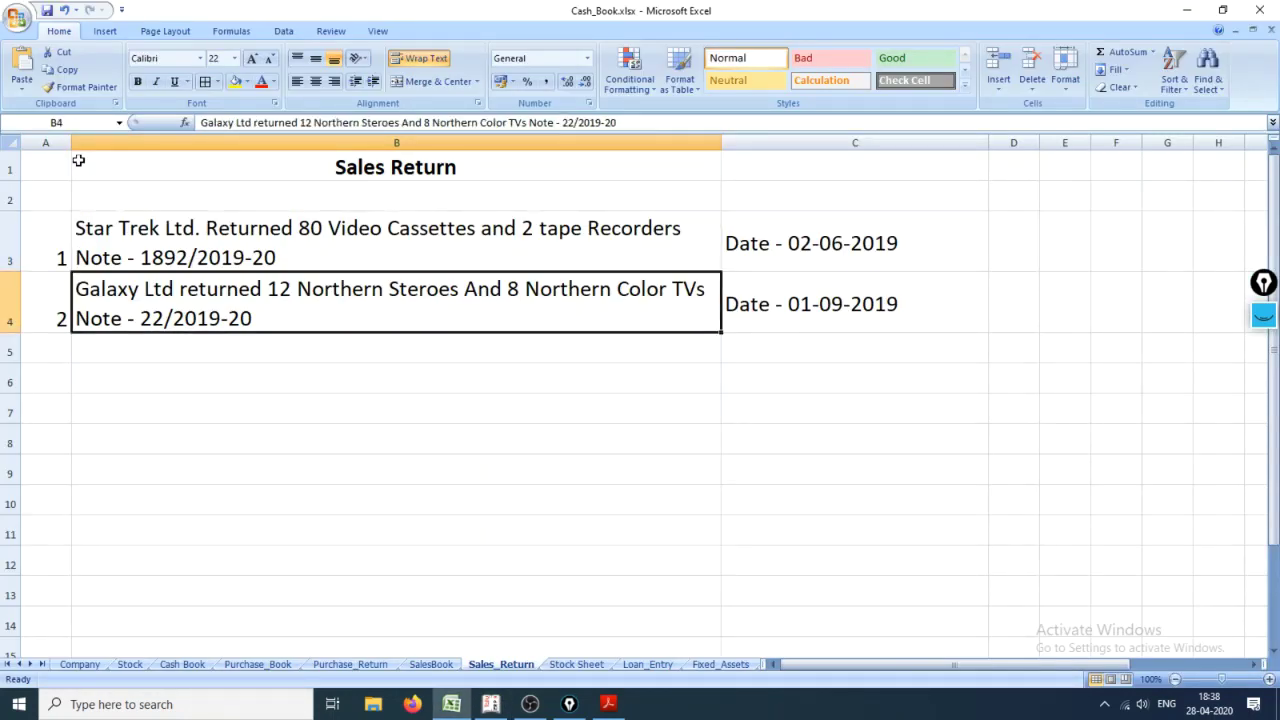
{"action": "key", "text": "alt+Tab"}
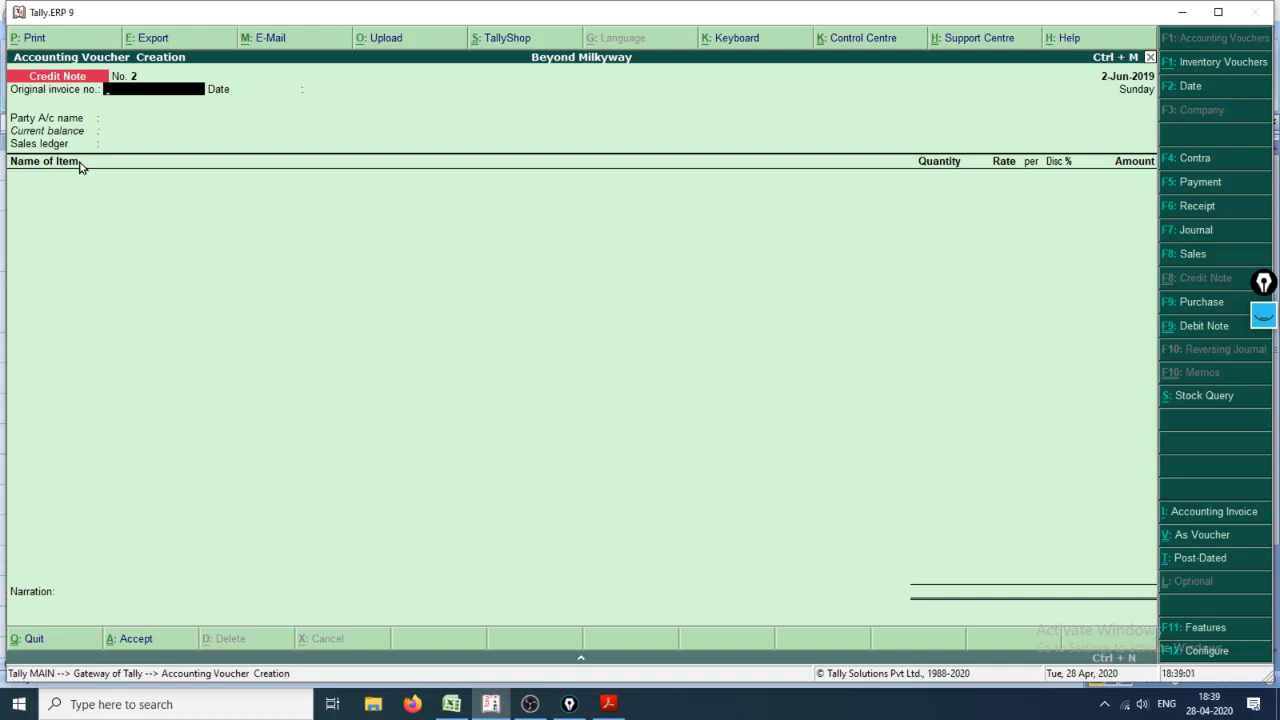
{"action": "type", "text": "02"}
{"action": "key", "text": "alt+Tab"}
{"action": "key", "text": "ctrl+Page_Up"}
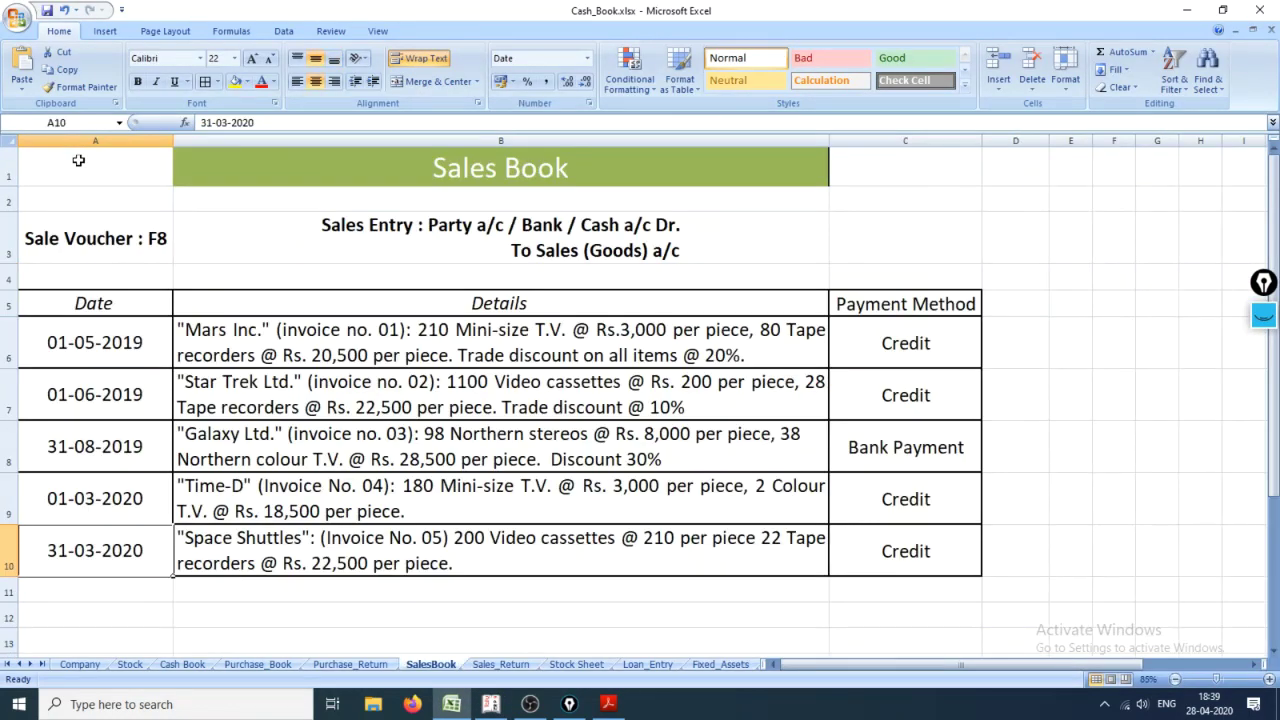
{"action": "key", "text": "alt+Tab"}
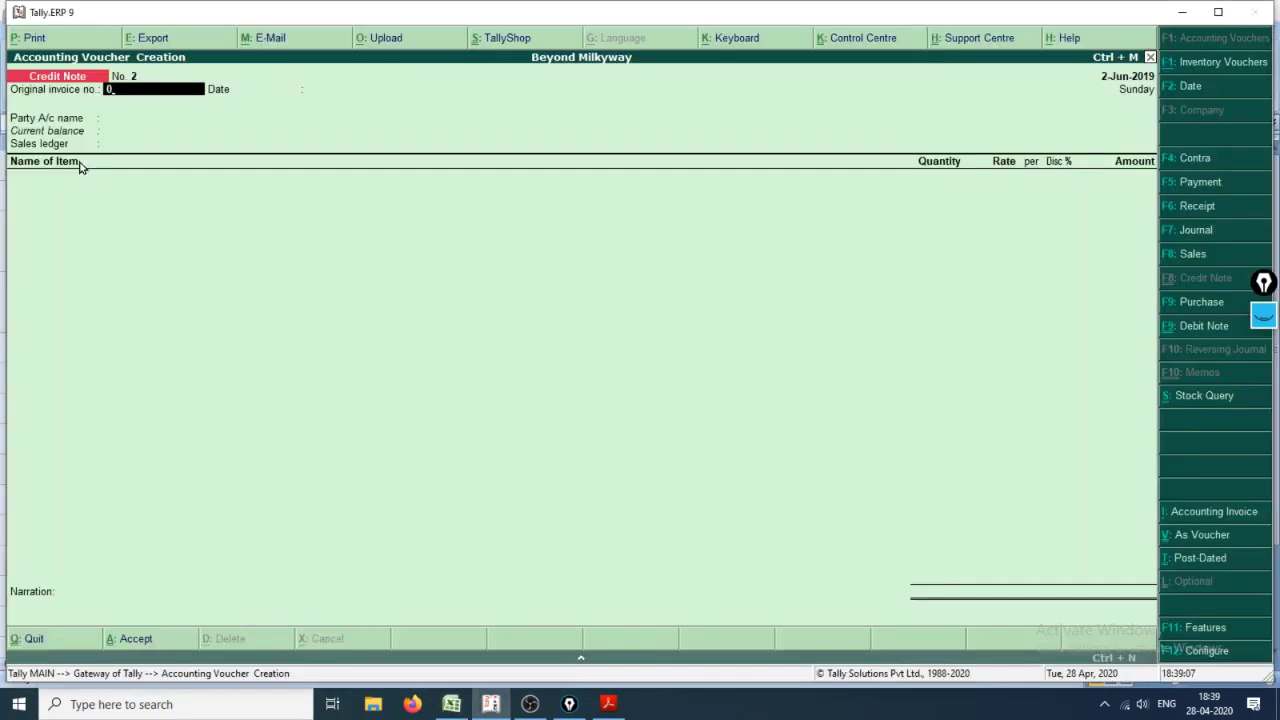
{"action": "key", "text": "Return"}
Step: Check Galaxy Ltd.'s return date in Excel and set both the voucher date and original invoice date in Tally to 1-Sep-2019
{"action": "key", "text": "alt+Tab"}
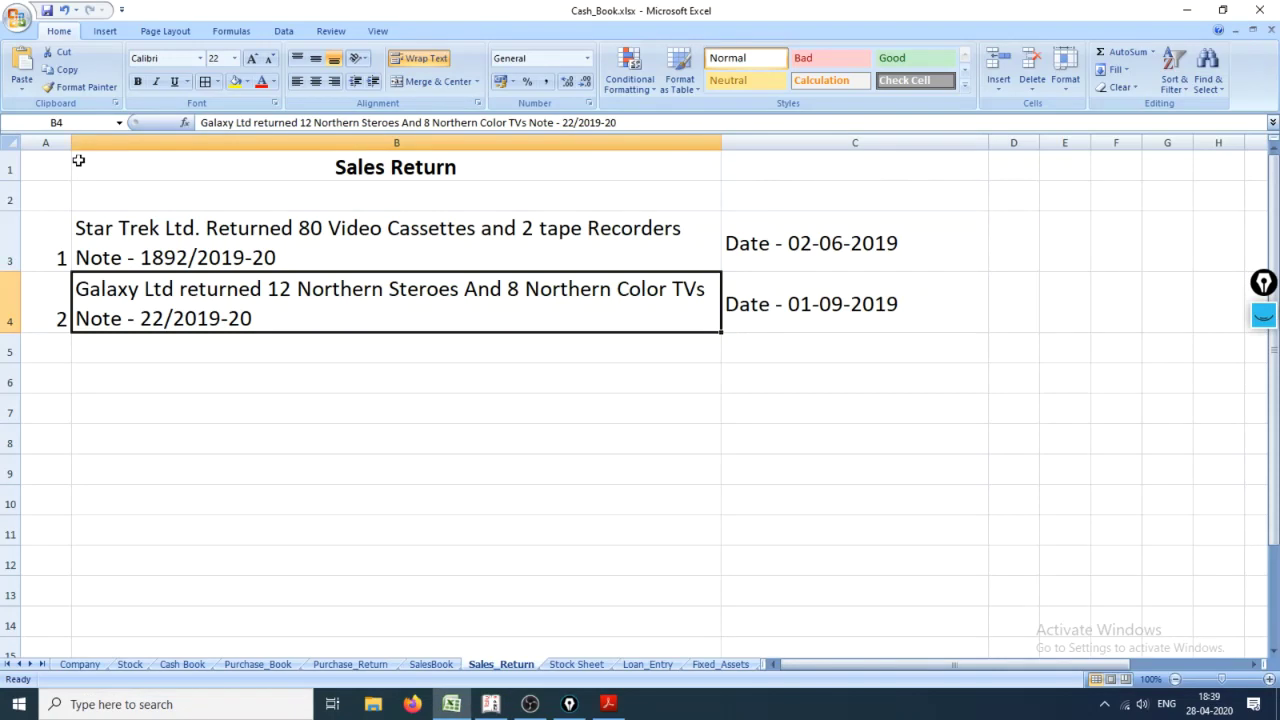
{"action": "key", "text": "alt+Tab"}
{"action": "key", "text": "F2"}
{"action": "type", "text": "1.9.1"}
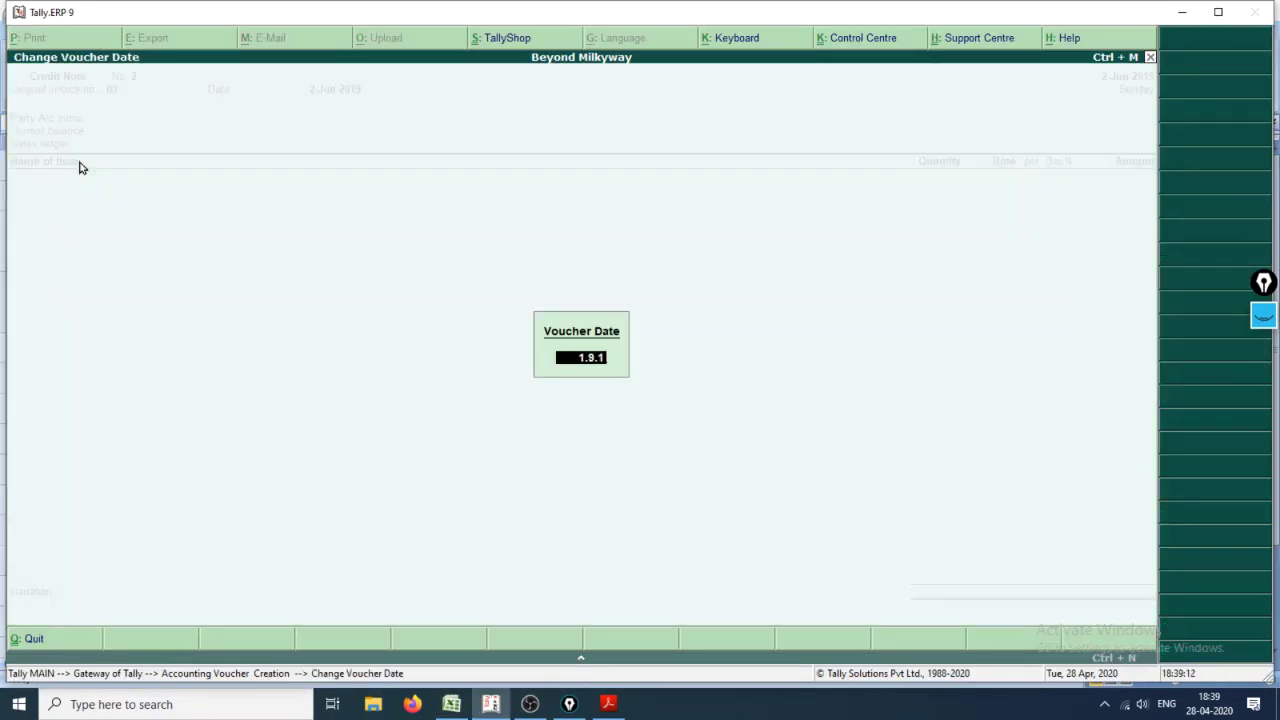
{"action": "key", "text": "Return"}
{"action": "type", "text": "1.9.1"}
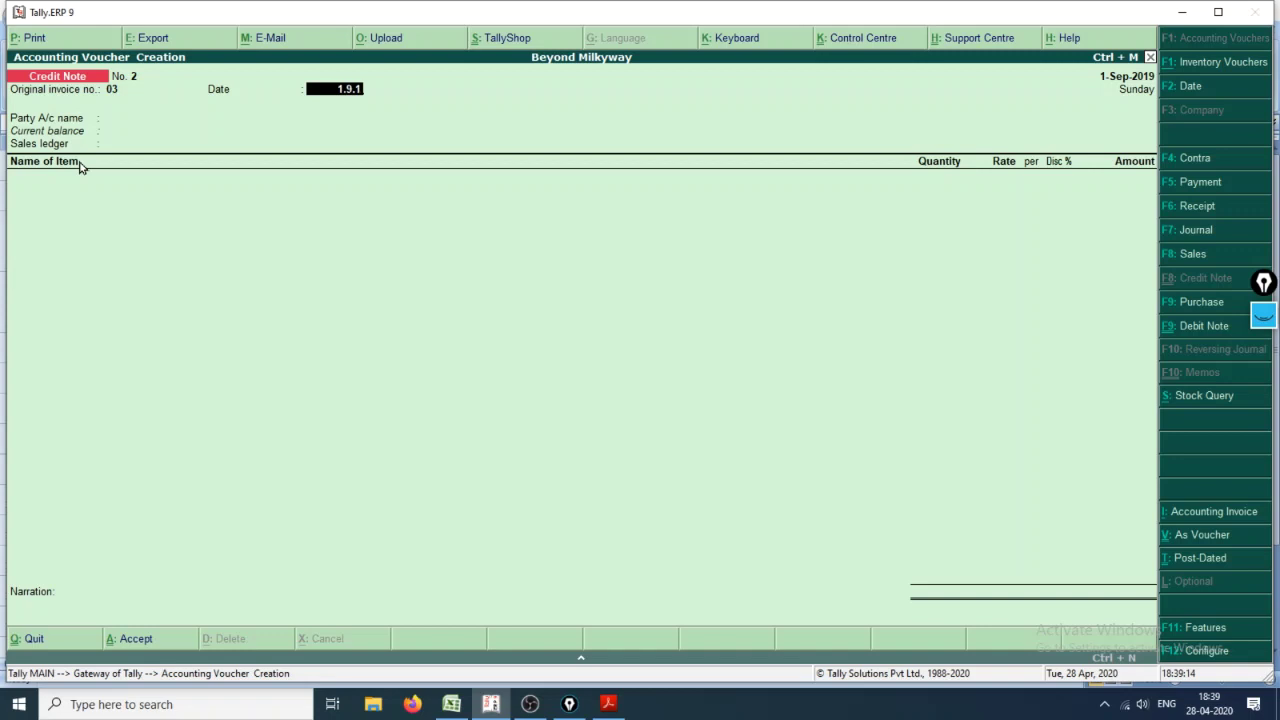
{"action": "key", "text": "Return"}
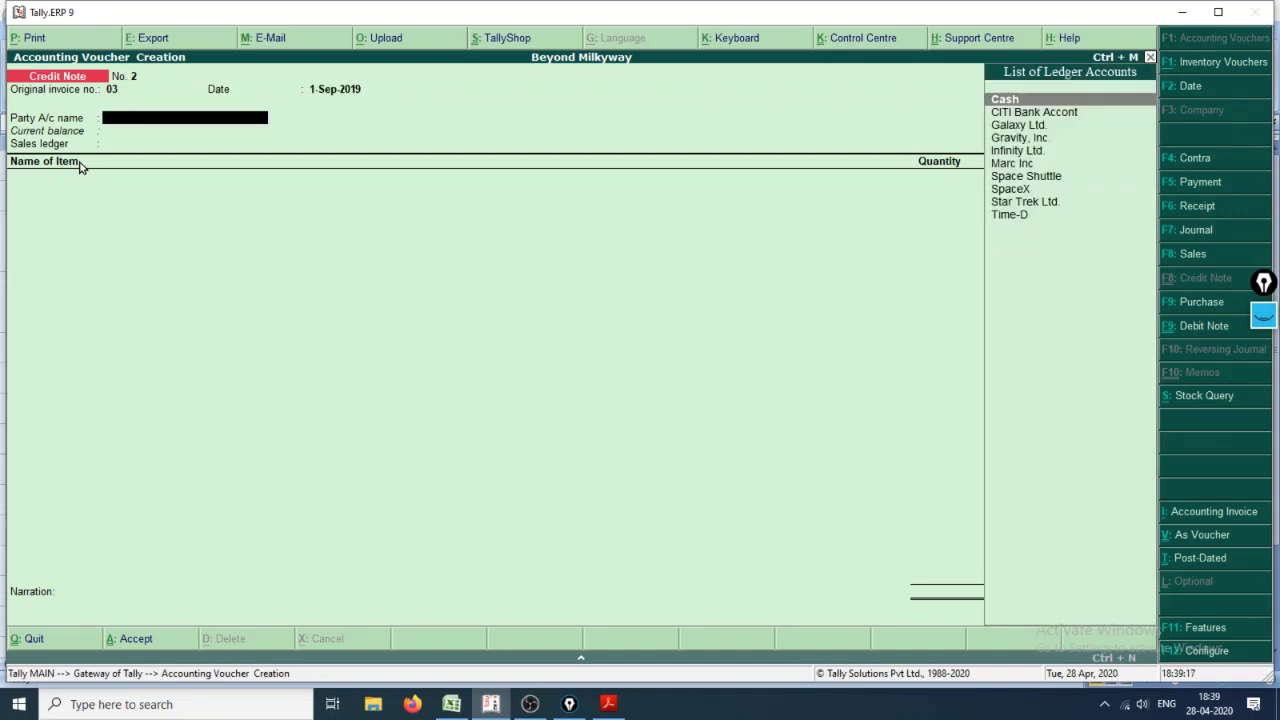
Step: Select Galaxy Ltd. as the party account with its default party details, and choose Sales as the sales ledger
{"action": "key", "text": "Down"}
{"action": "key", "text": "Down"}
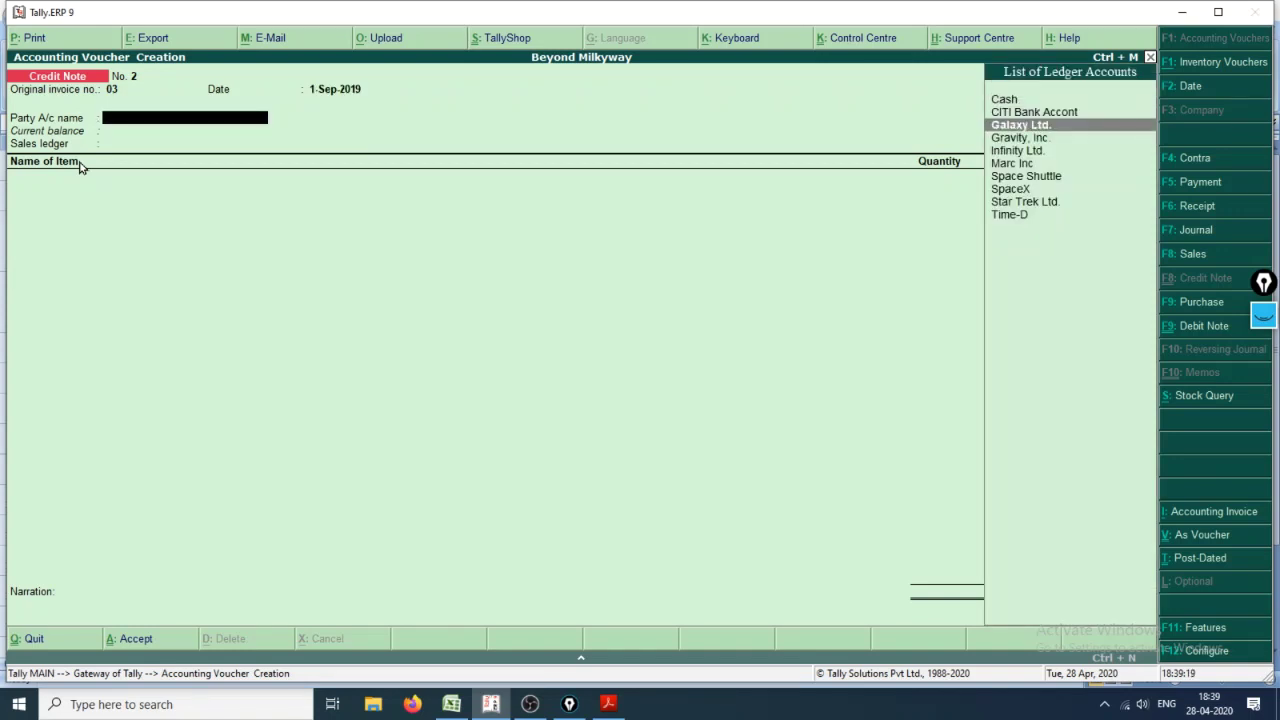
{"action": "key", "text": "Return"}
{"action": "key", "text": "Return"}
{"action": "key", "text": "Return"}
{"action": "key", "text": "Return"}
{"action": "key", "text": "Return"}
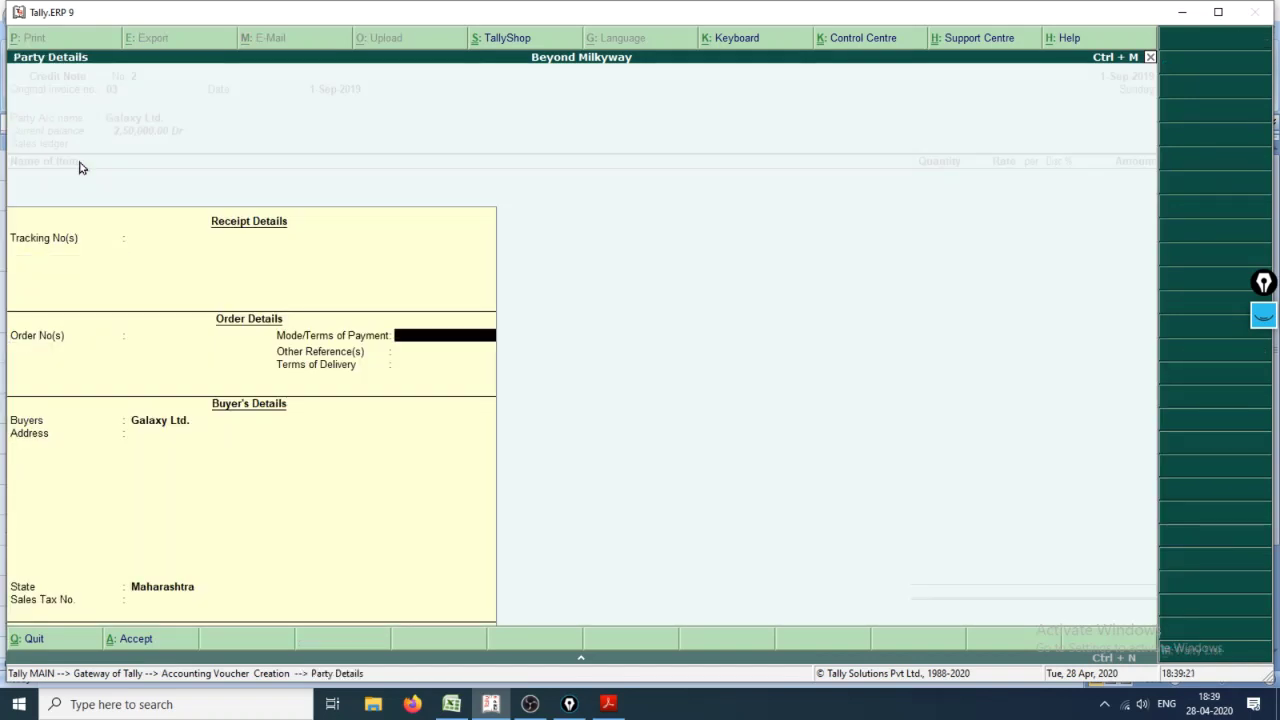
{"action": "key", "text": "Return"}
{"action": "key", "text": "Return"}
{"action": "key", "text": "Return"}
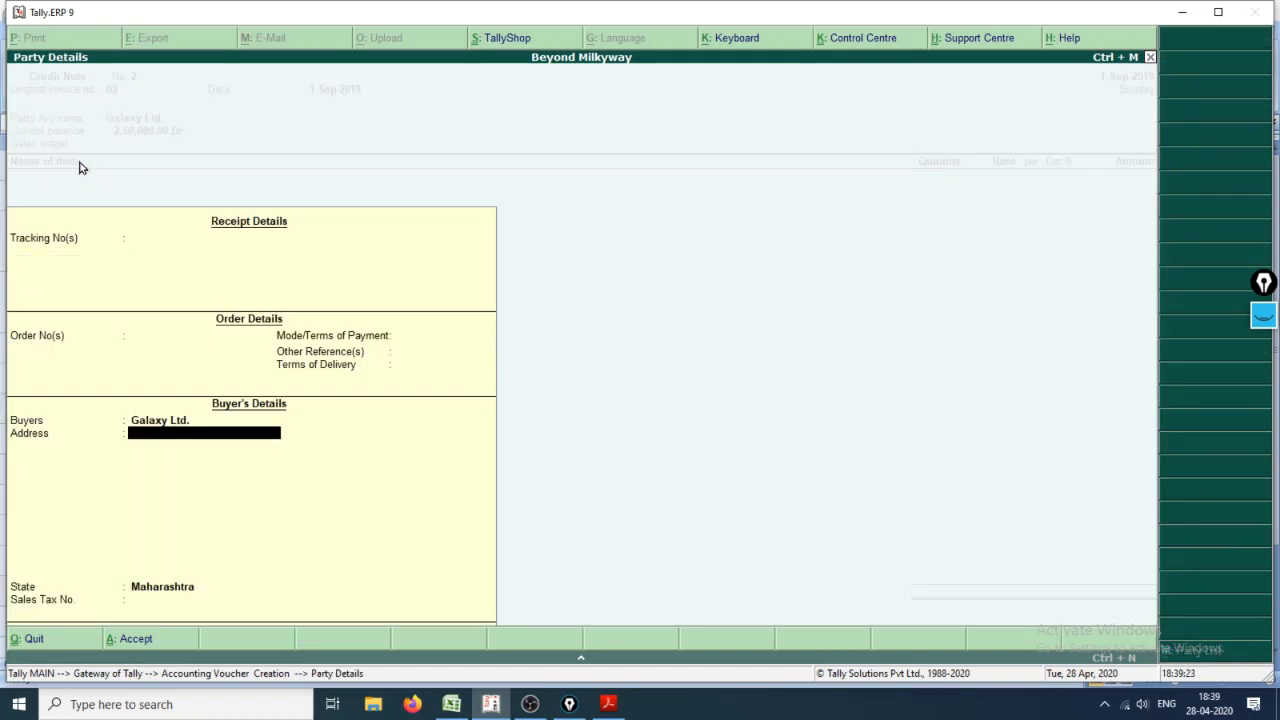
{"action": "key", "text": "Return"}
{"action": "key", "text": "Return"}
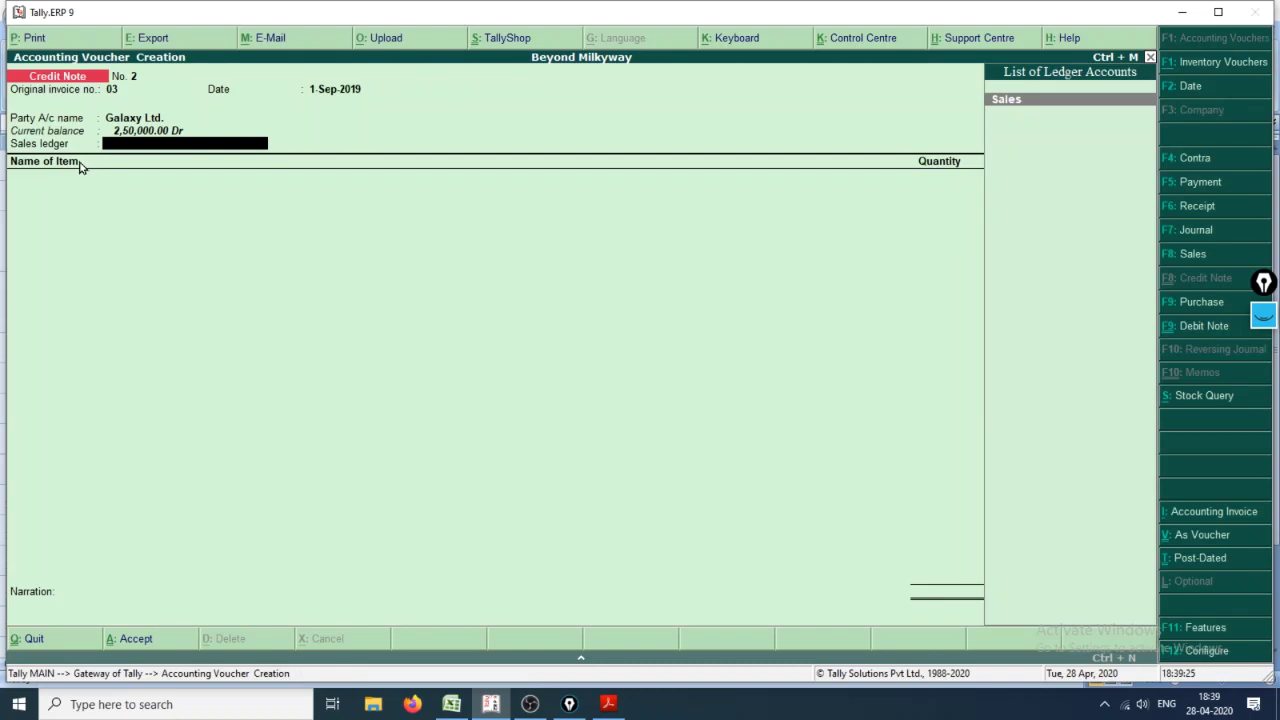
{"action": "key", "text": "Return"}
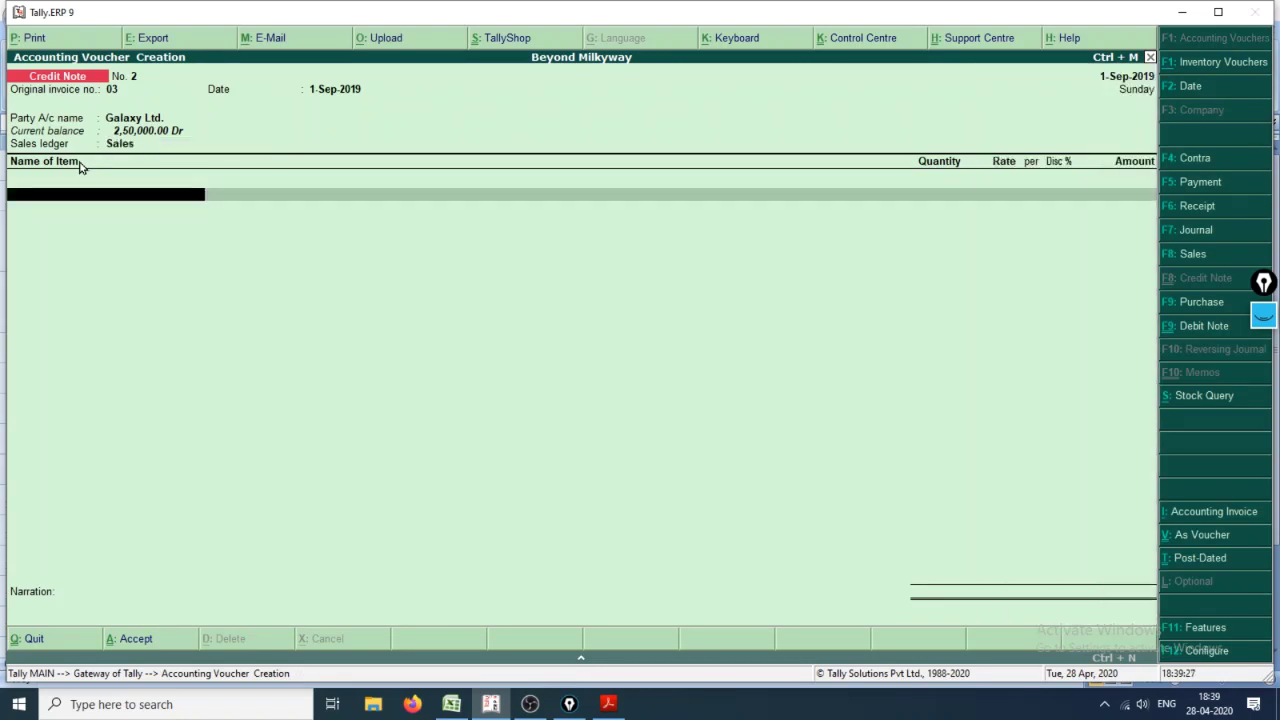
Step: Check Galaxy Ltd.'s returned goods in Excel and add 12 pieces of Northern Color T.V. from the SriHarikota godown to Tally's credit note
{"action": "key", "text": "alt+Tab"}
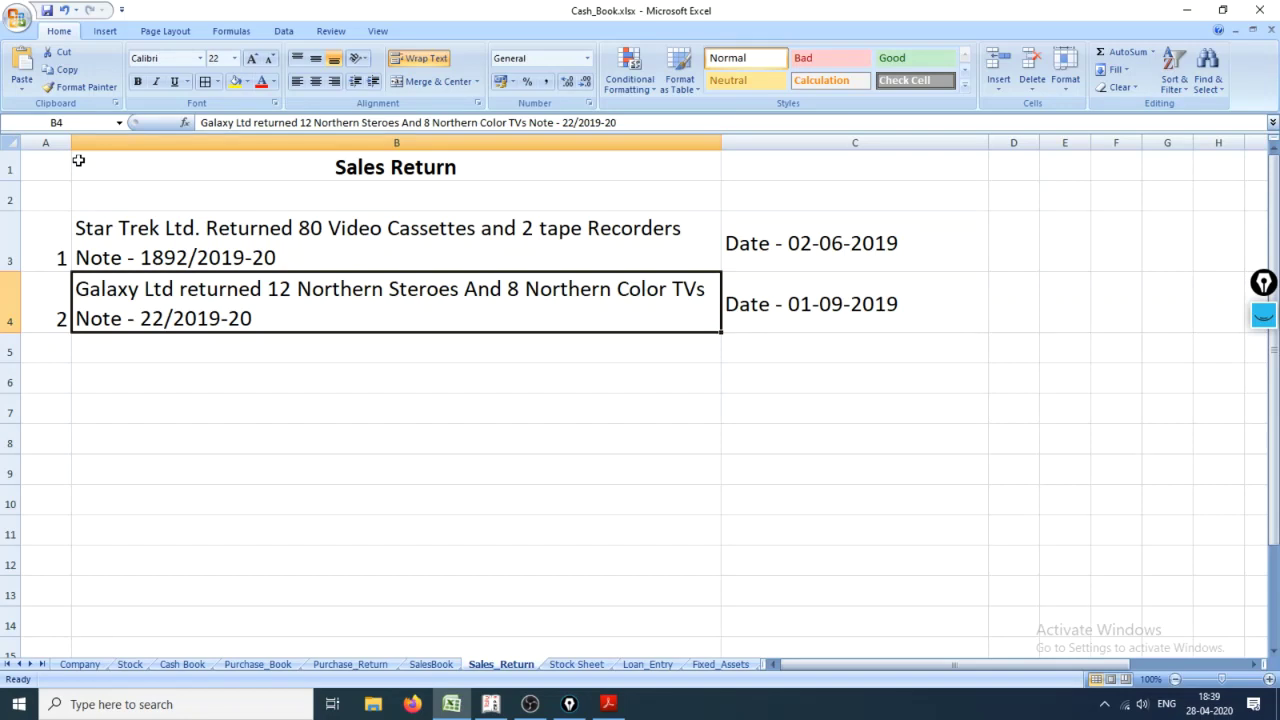
{"action": "key", "text": "alt+Tab"}
{"action": "type", "text": "Nor"}
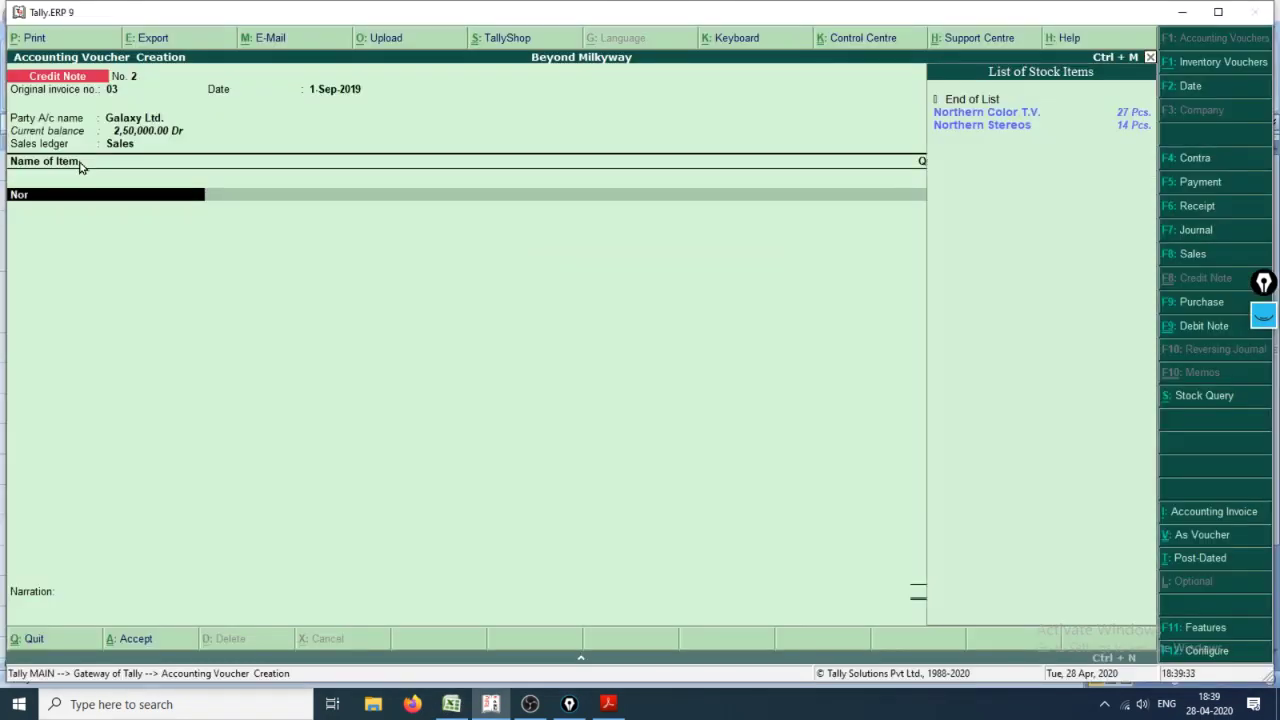
{"action": "key", "text": "Return"}
{"action": "key", "text": "Down"}
{"action": "key", "text": "Return"}
{"action": "key", "text": "Return"}
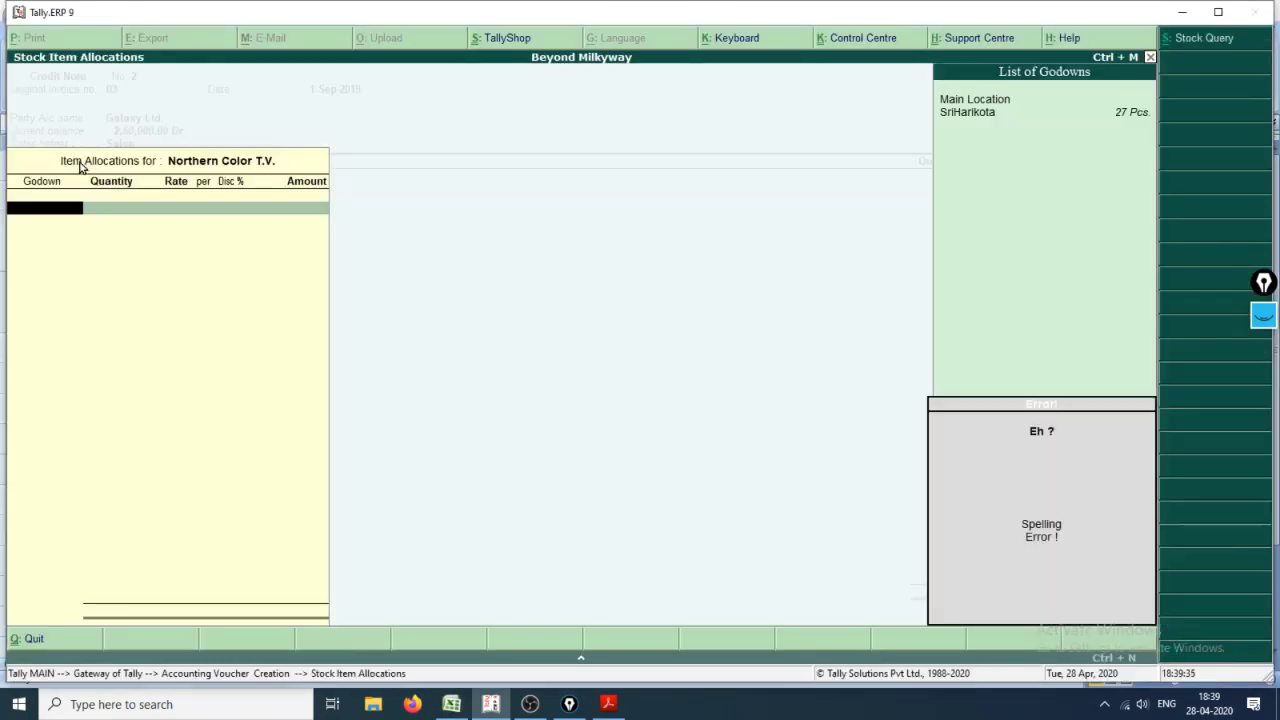
{"action": "key", "text": "Down"}
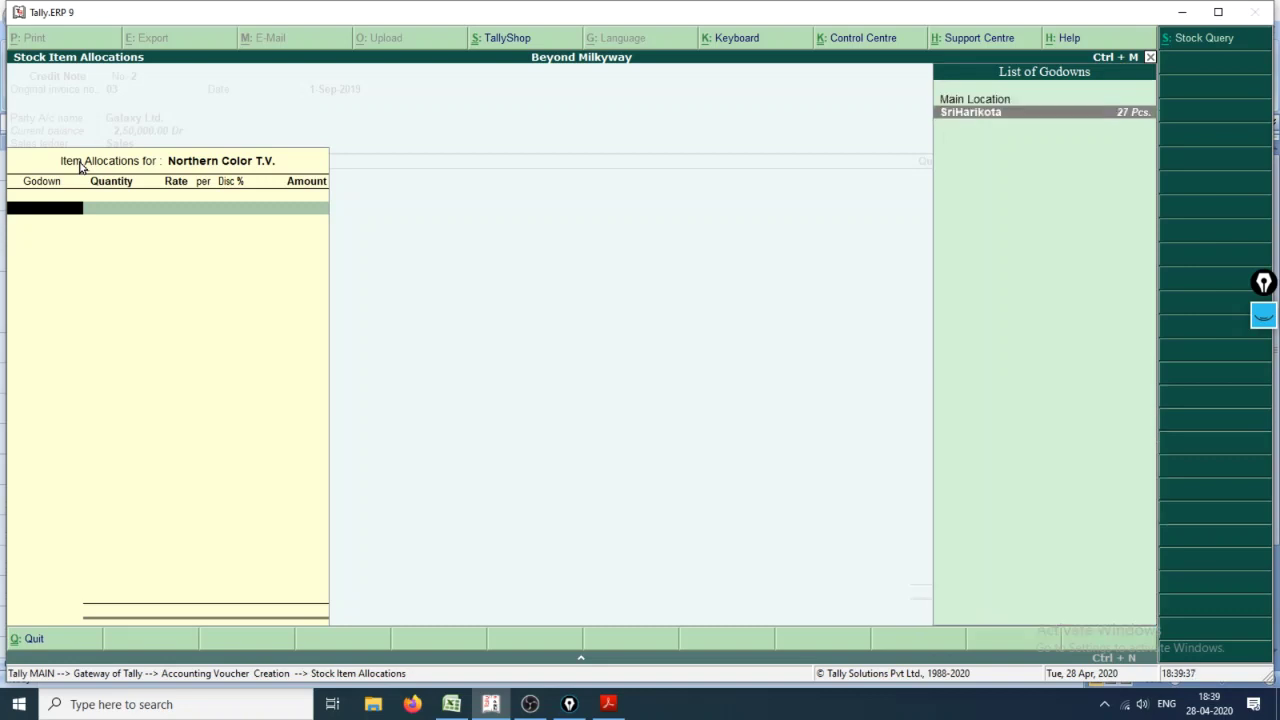
{"action": "key", "text": "Return"}
{"action": "type", "text": "12"}
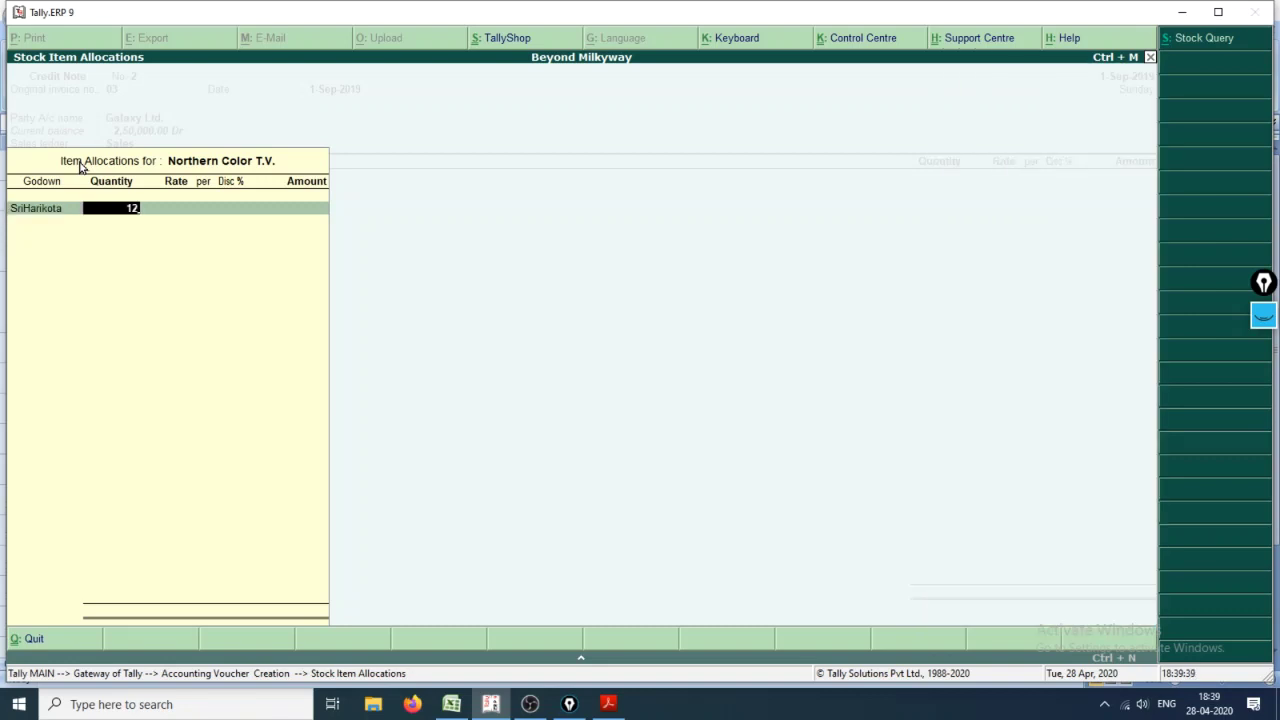
{"action": "key", "text": "Return"}
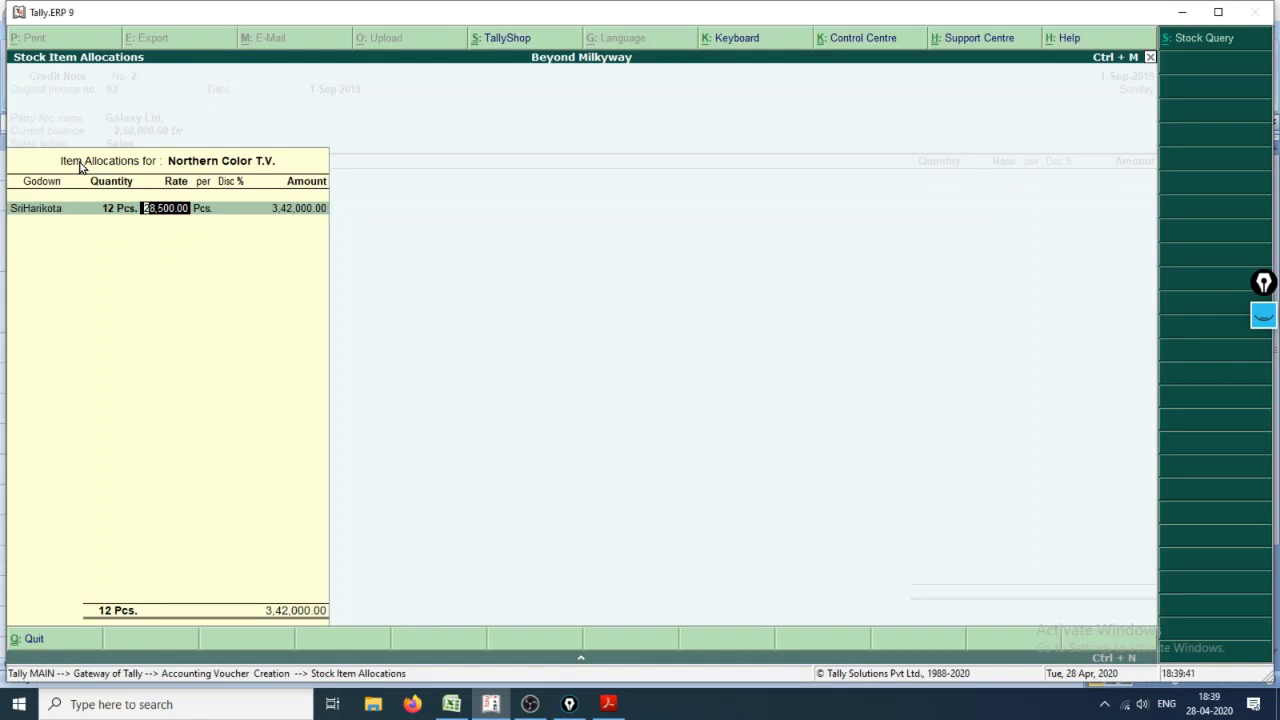
Step: Check Galaxy Ltd.'s original sale terms in Excel and complete the 12-piece allocation in Tally at the default rate with a 30% discount
{"action": "key", "text": "Return"}
{"action": "key", "text": "Return"}
{"action": "key", "text": "alt+Tab"}
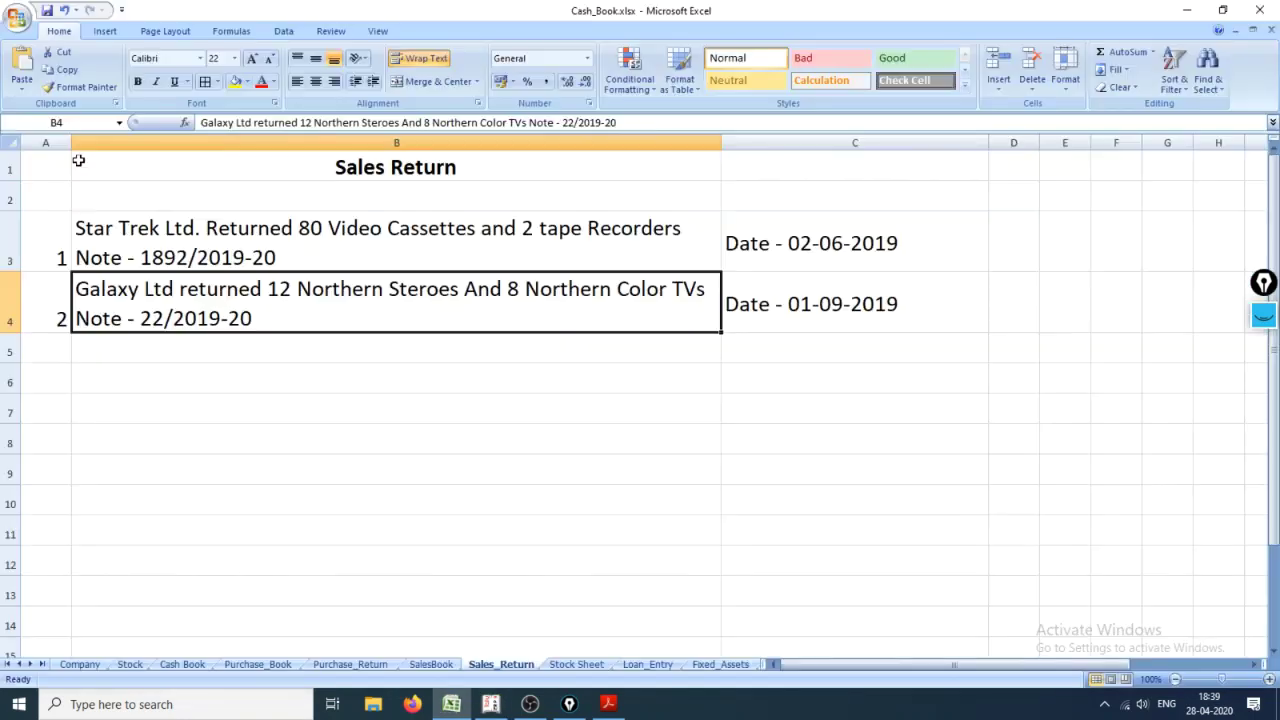
{"action": "key", "text": "ctrl+Page_Up"}
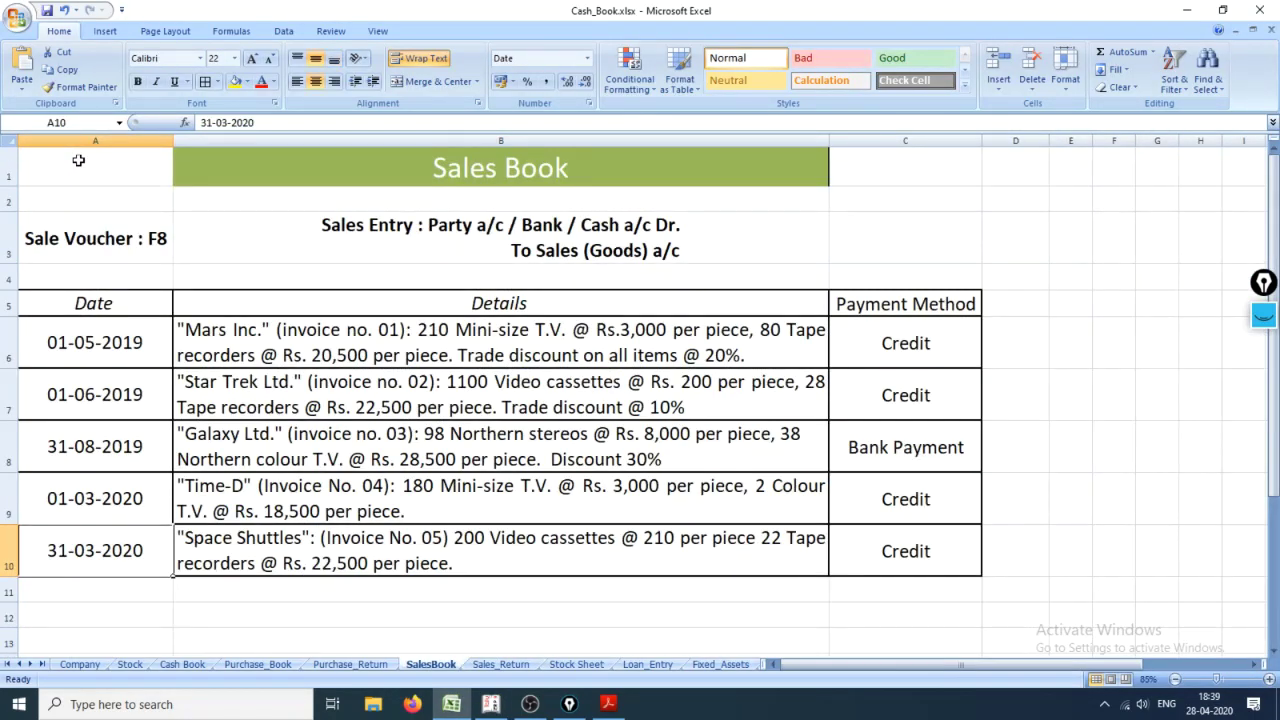
{"action": "key", "text": "ctrl+Page_Down"}
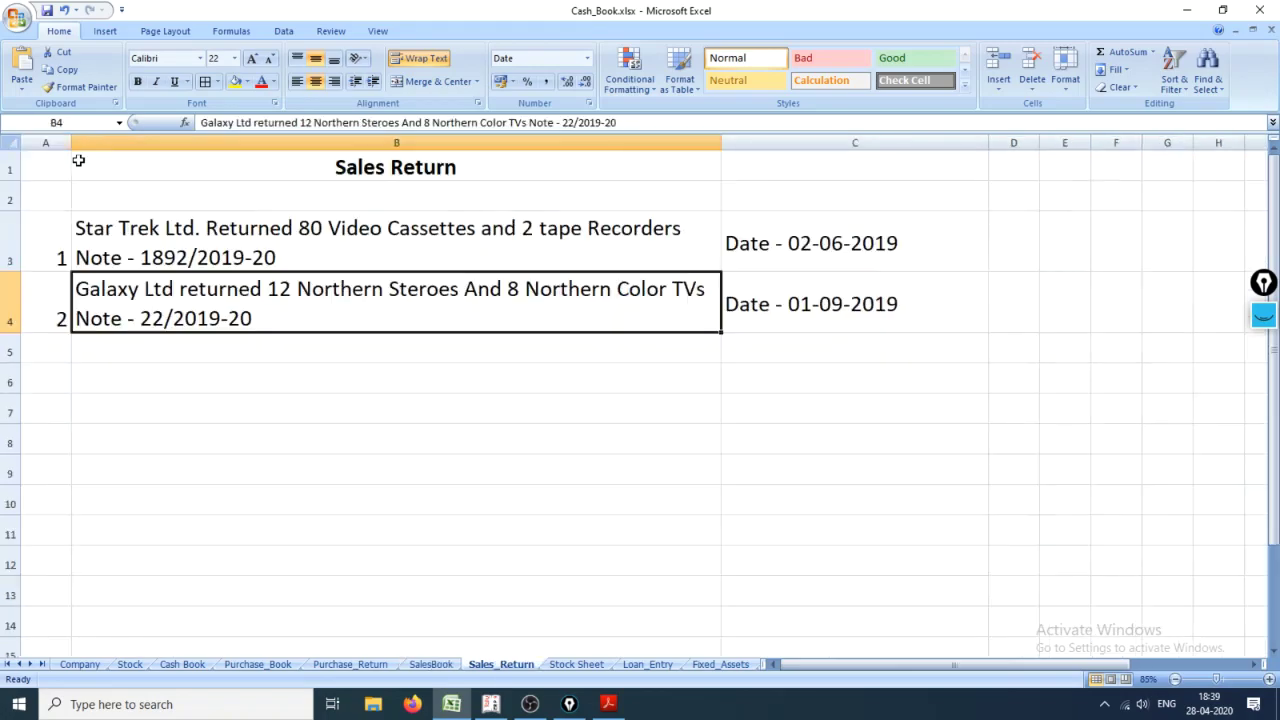
{"action": "key", "text": "alt+Tab"}
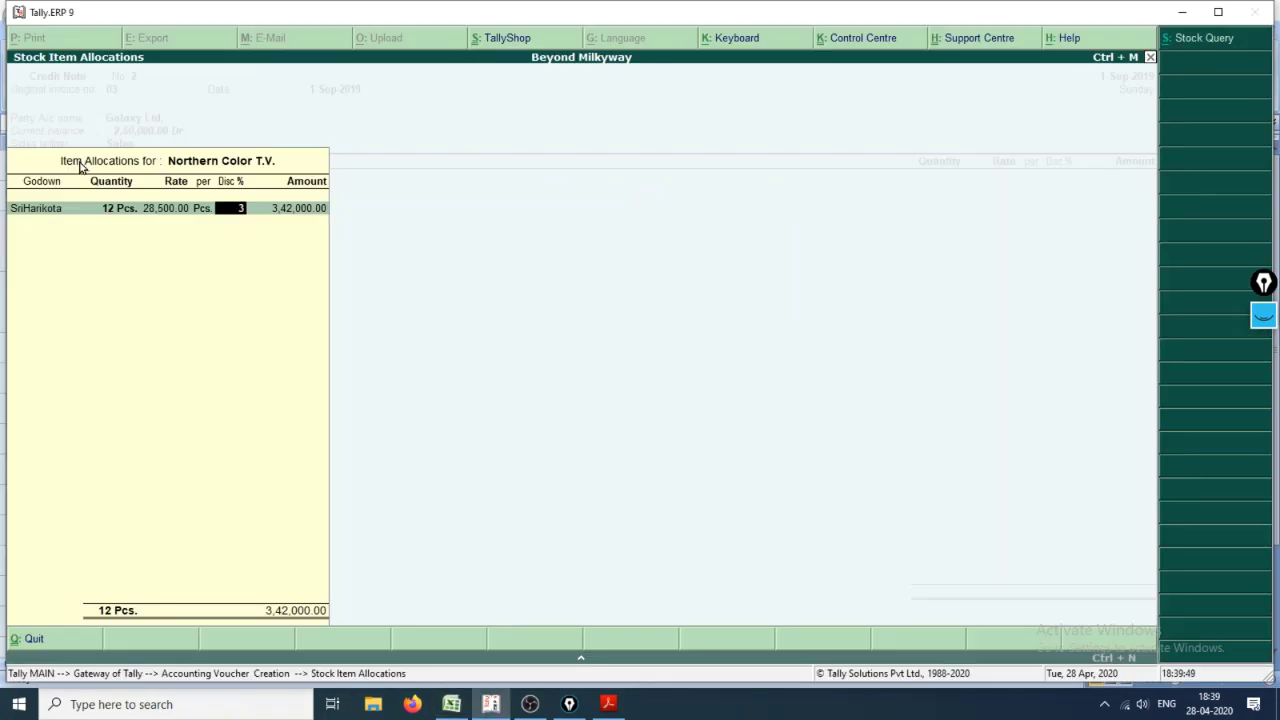
{"action": "type", "text": "0"}
{"action": "key", "text": "Return"}
{"action": "key", "text": "Return"}
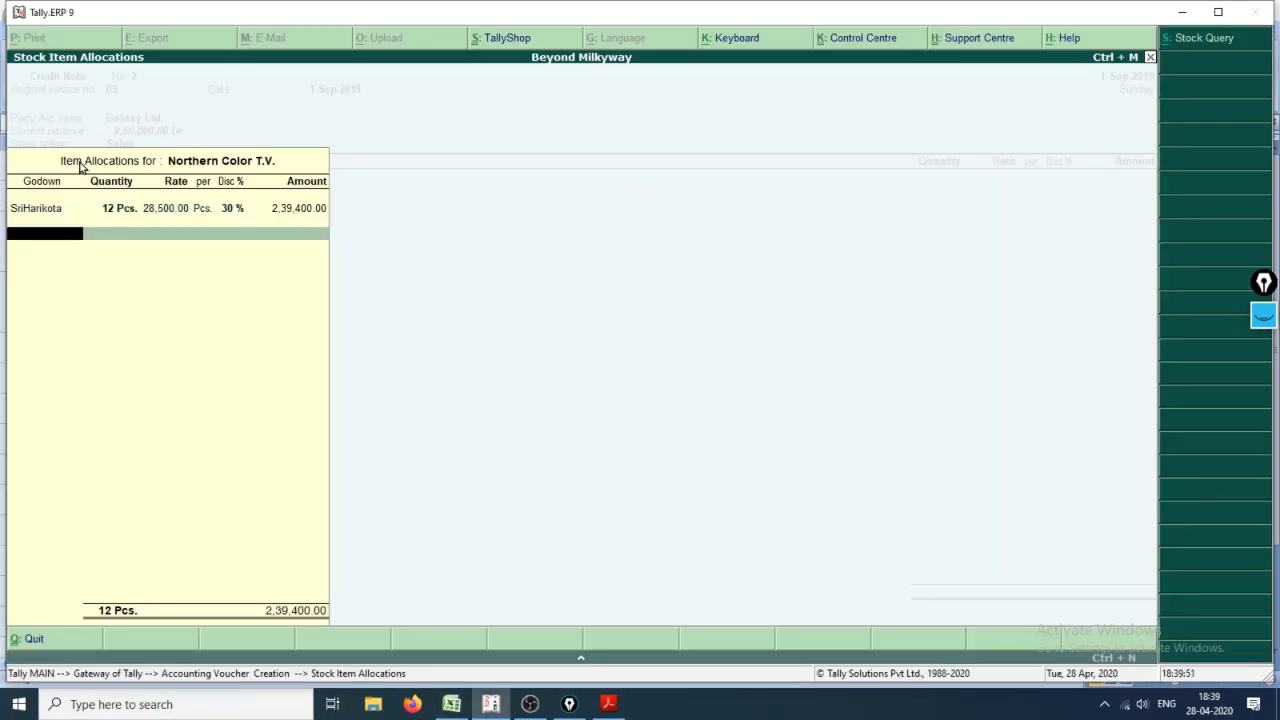
{"action": "key", "text": "Return"}
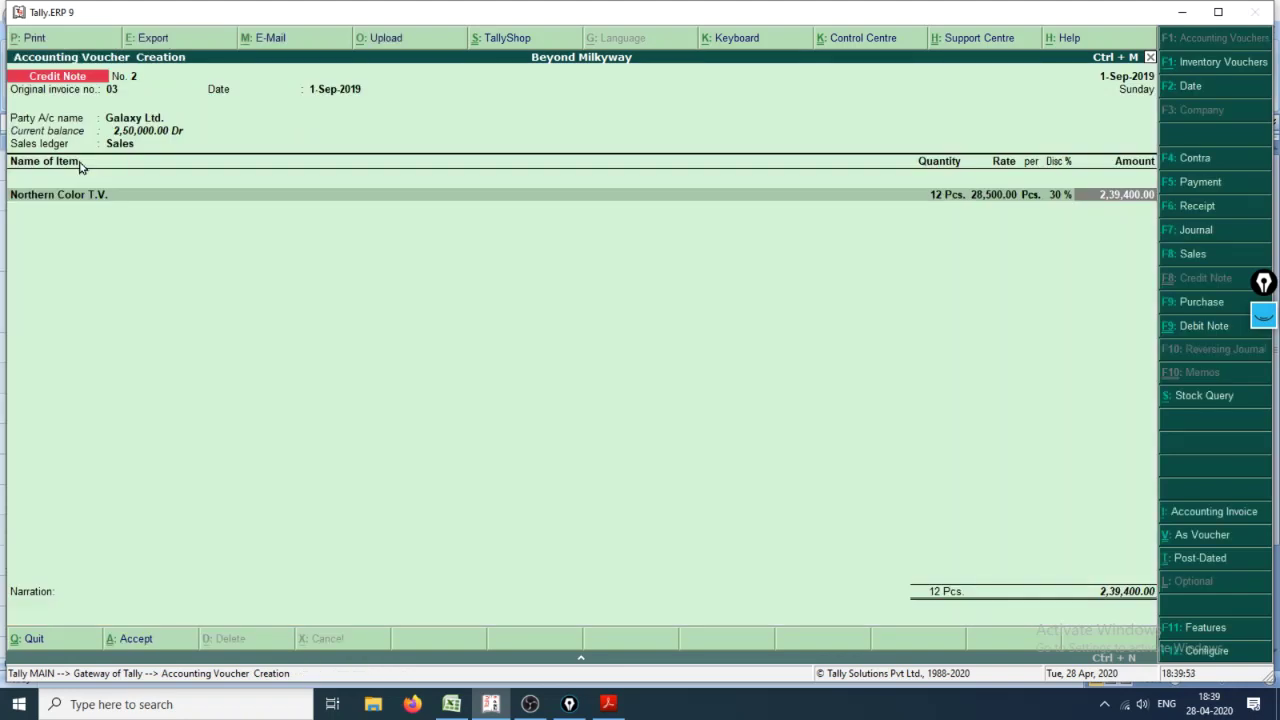
{"action": "key", "text": "Return"}
Step: Recheck the return and sale in Excel and add a second Northern Color T.V. line in Tally with 8 pieces from SriHarikota
{"action": "key", "text": "alt+Tab"}
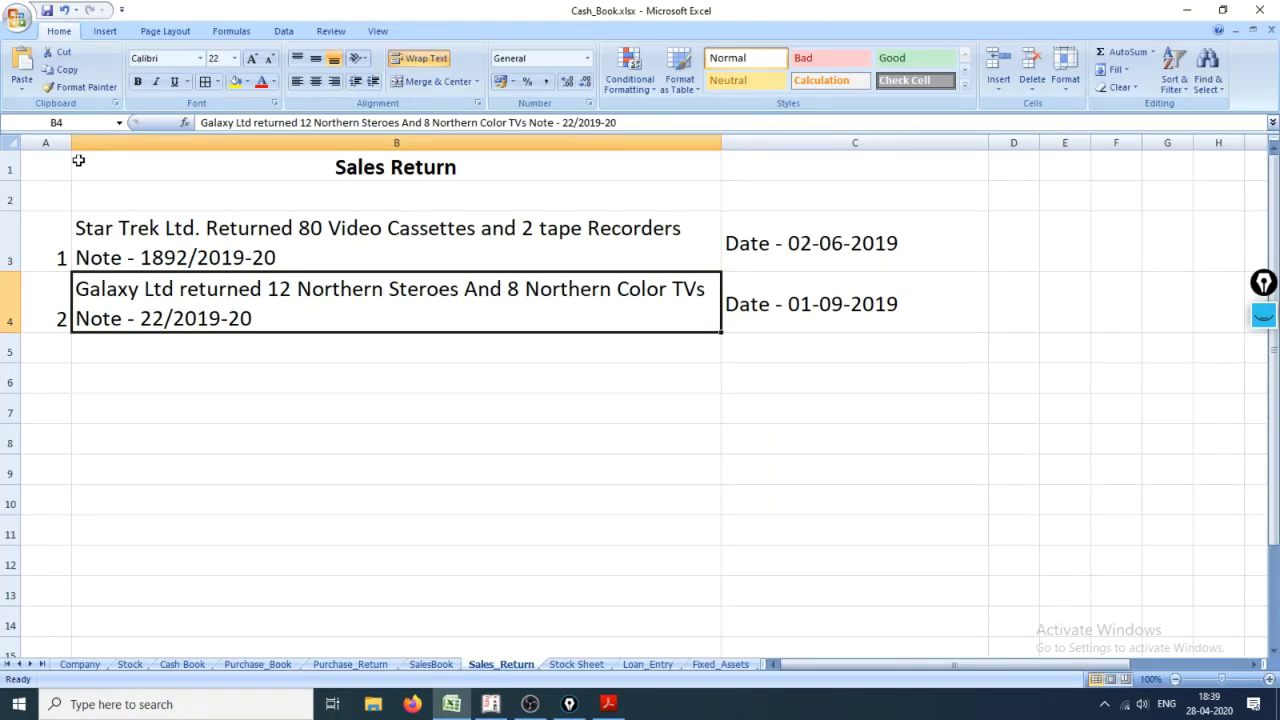
{"action": "key", "text": "alt+Tab"}
{"action": "type", "text": "North"}
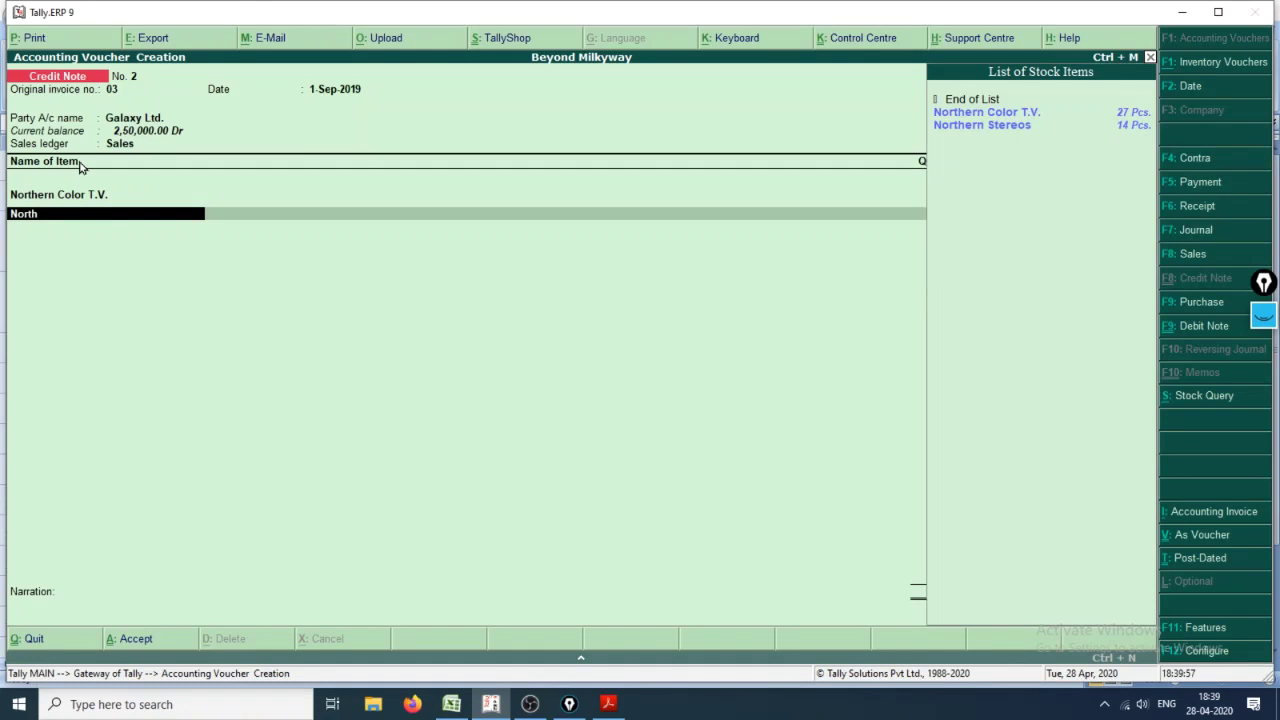
{"action": "key", "text": "Return"}
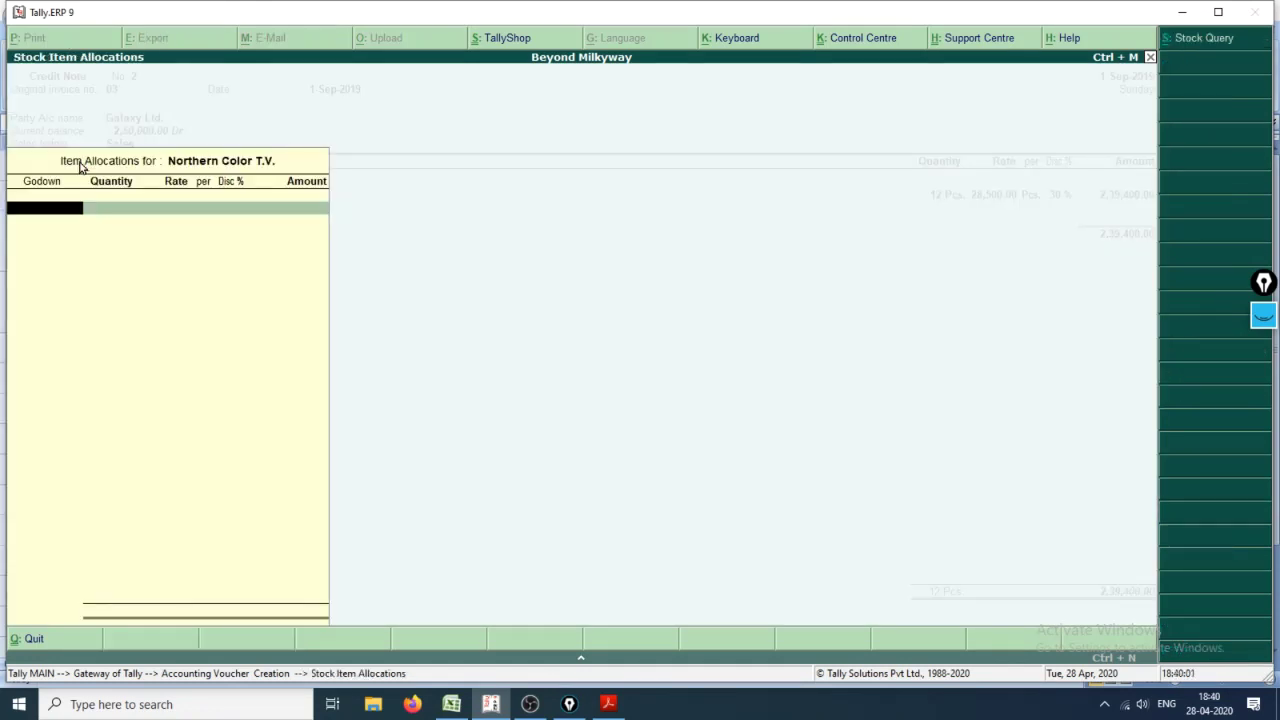
{"action": "key", "text": "Return"}
{"action": "key", "text": "alt+Tab"}
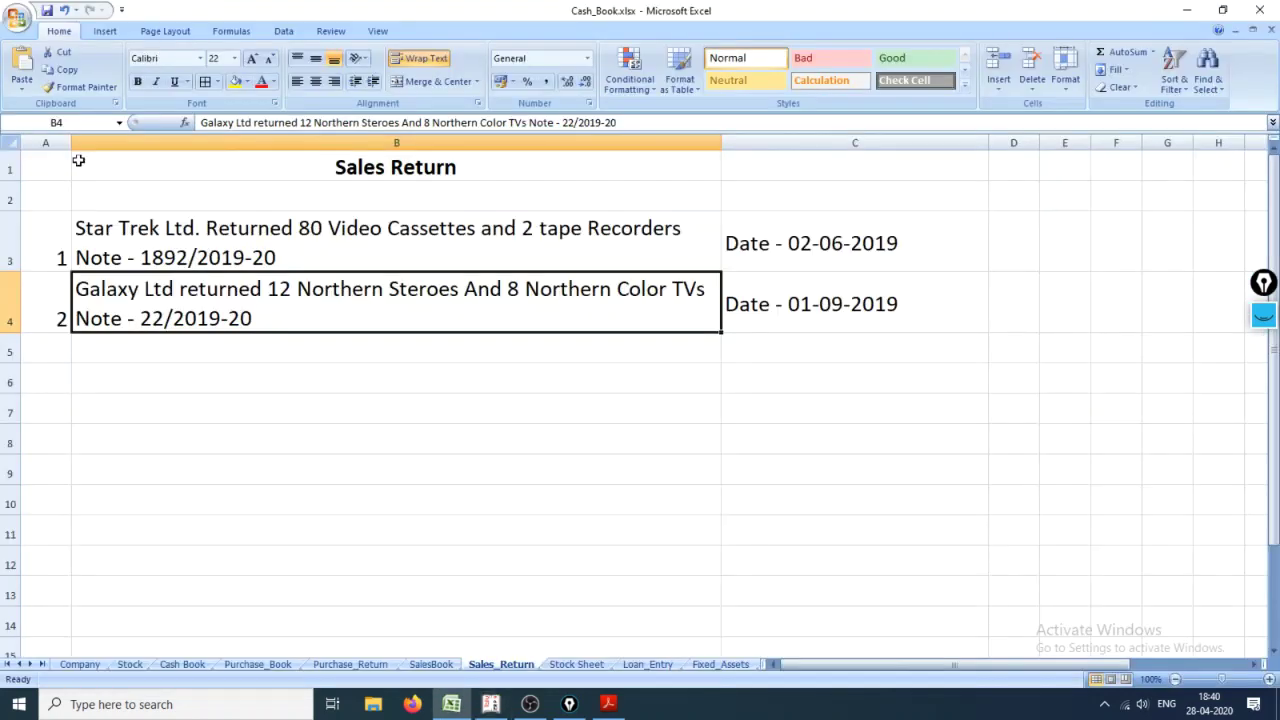
{"action": "key", "text": "ctrl+Page_Up"}
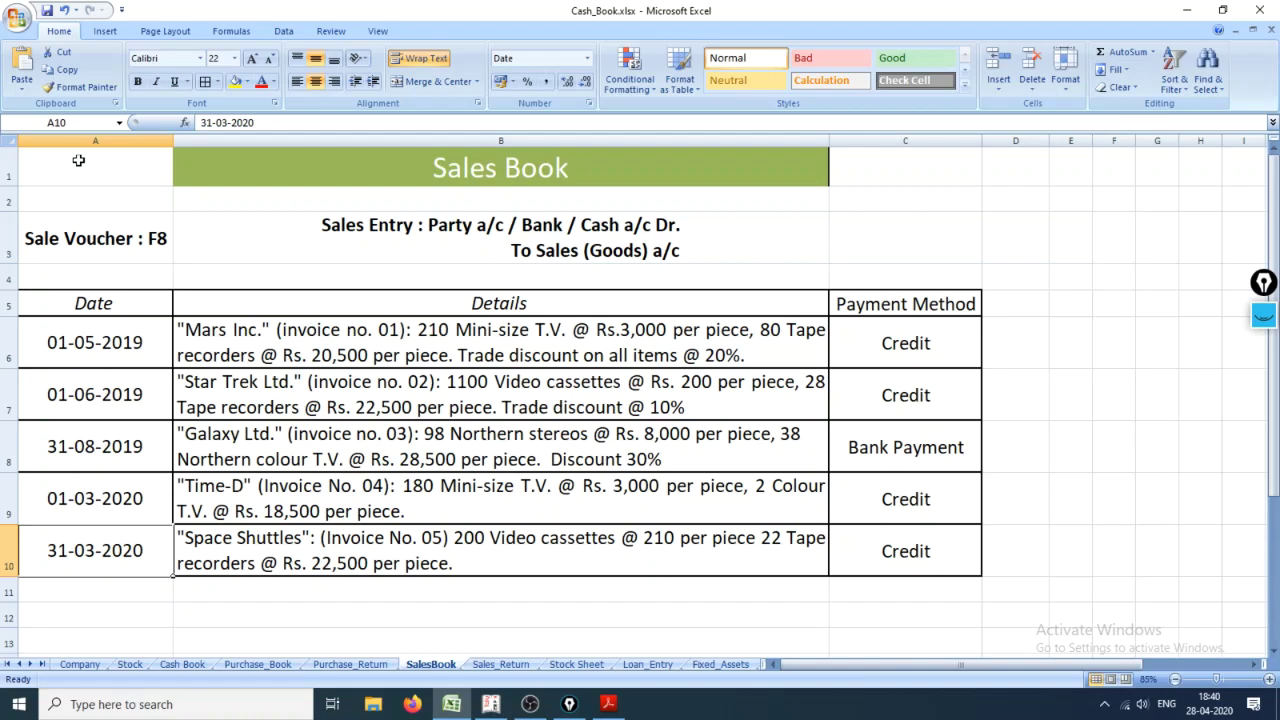
{"action": "key", "text": "ctrl+Page_Down"}
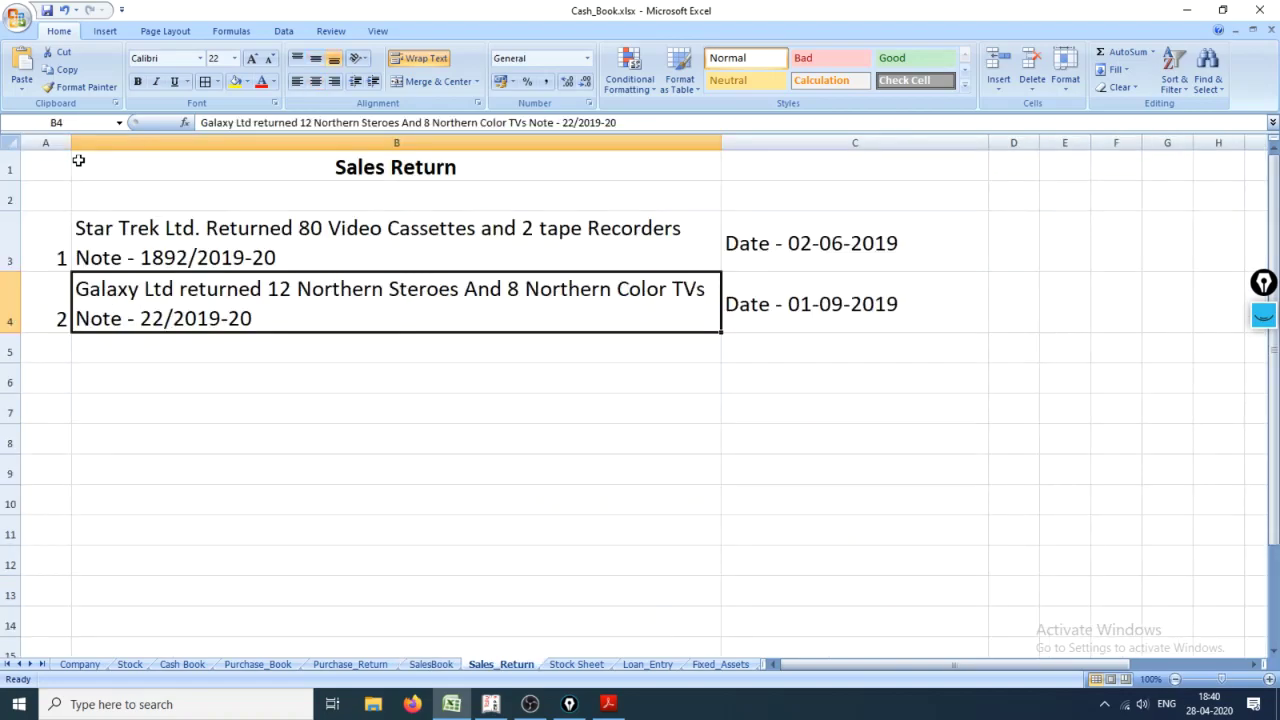
{"action": "key", "text": "alt+Tab"}
{"action": "type", "text": "8"}
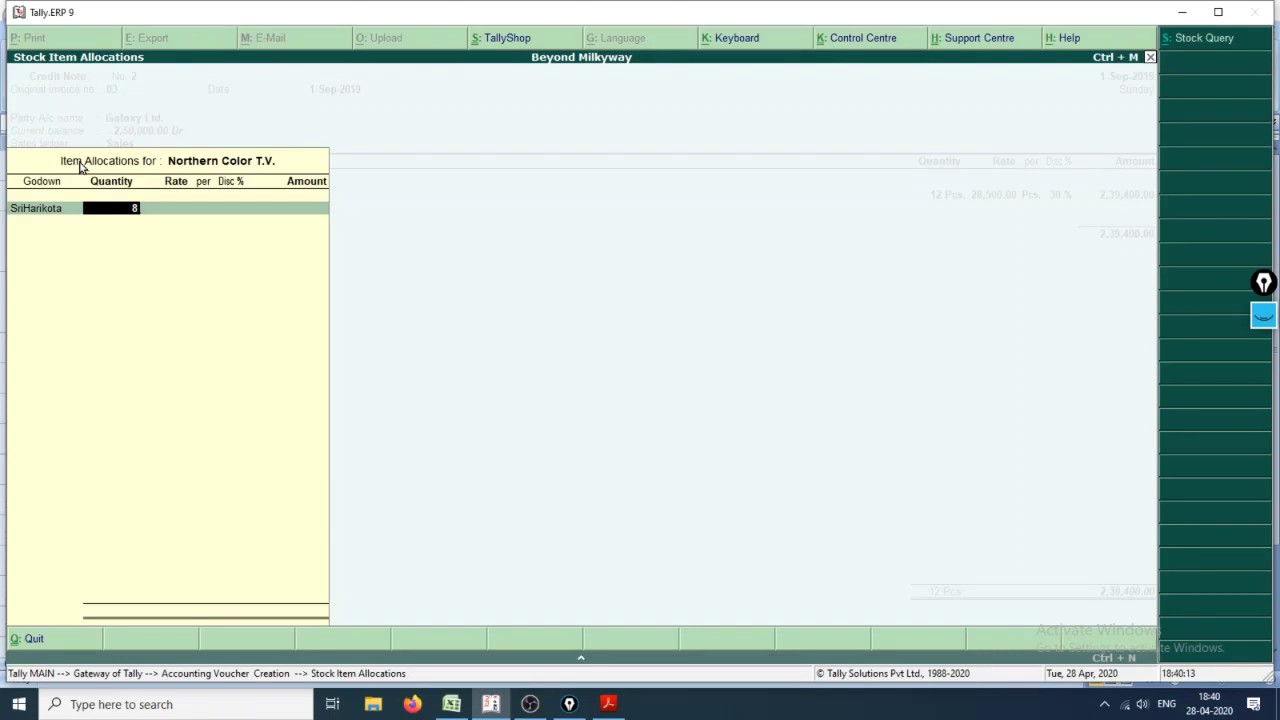
Step: Complete the 8-piece Northern Color T.V. line at the default rate with a 30% discount
{"action": "key", "text": "Return"}
{"action": "key", "text": "Return"}
{"action": "key", "text": "Return"}
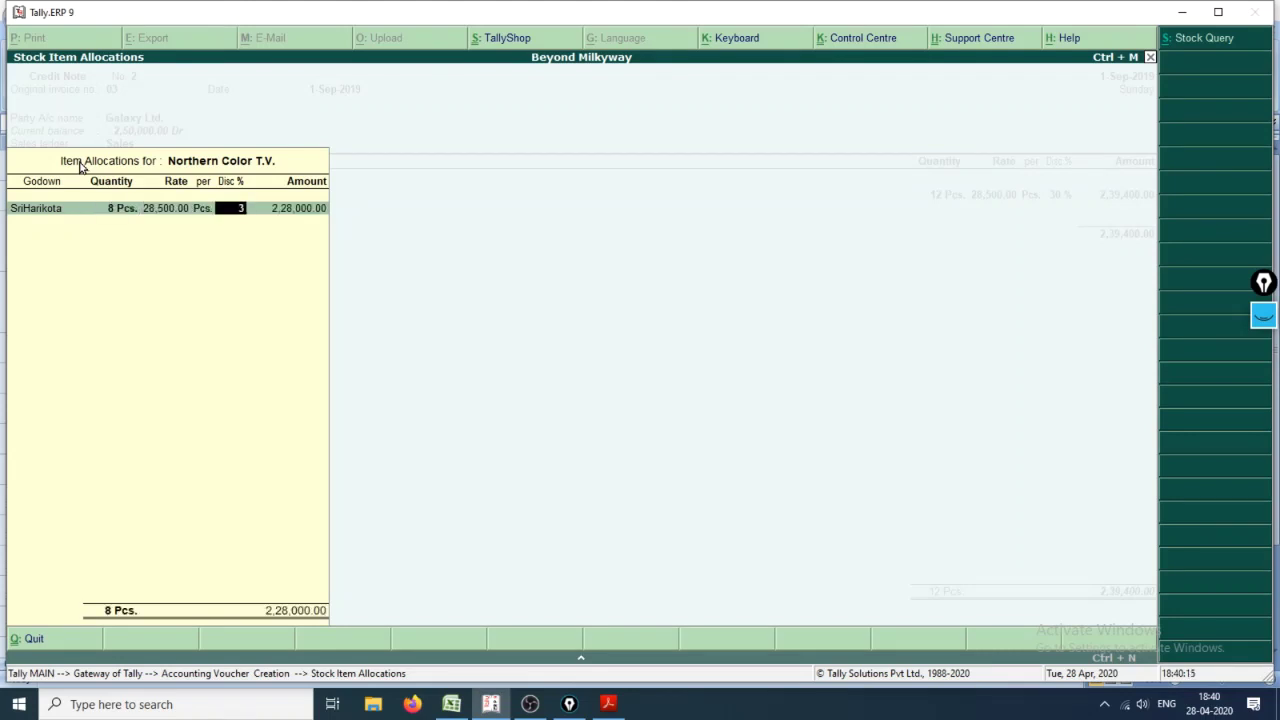
{"action": "type", "text": "30"}
{"action": "key", "text": "Return"}
{"action": "key", "text": "Return"}
{"action": "key", "text": "Return"}
{"action": "key", "text": "Return"}
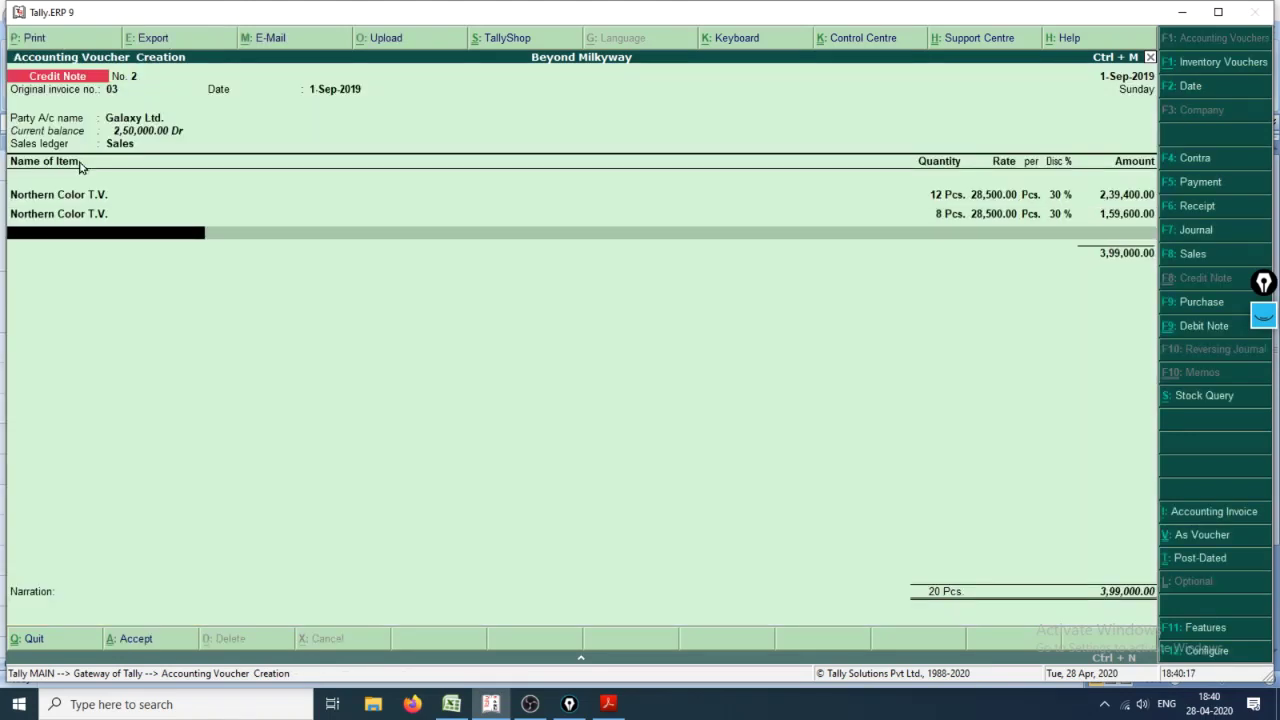
Step: End the item list, enter the narration "Sales Return", and save Galaxy Ltd.'s credit note
{"action": "key", "text": "Return"}
{"action": "type", "text": "Sales Retur"}
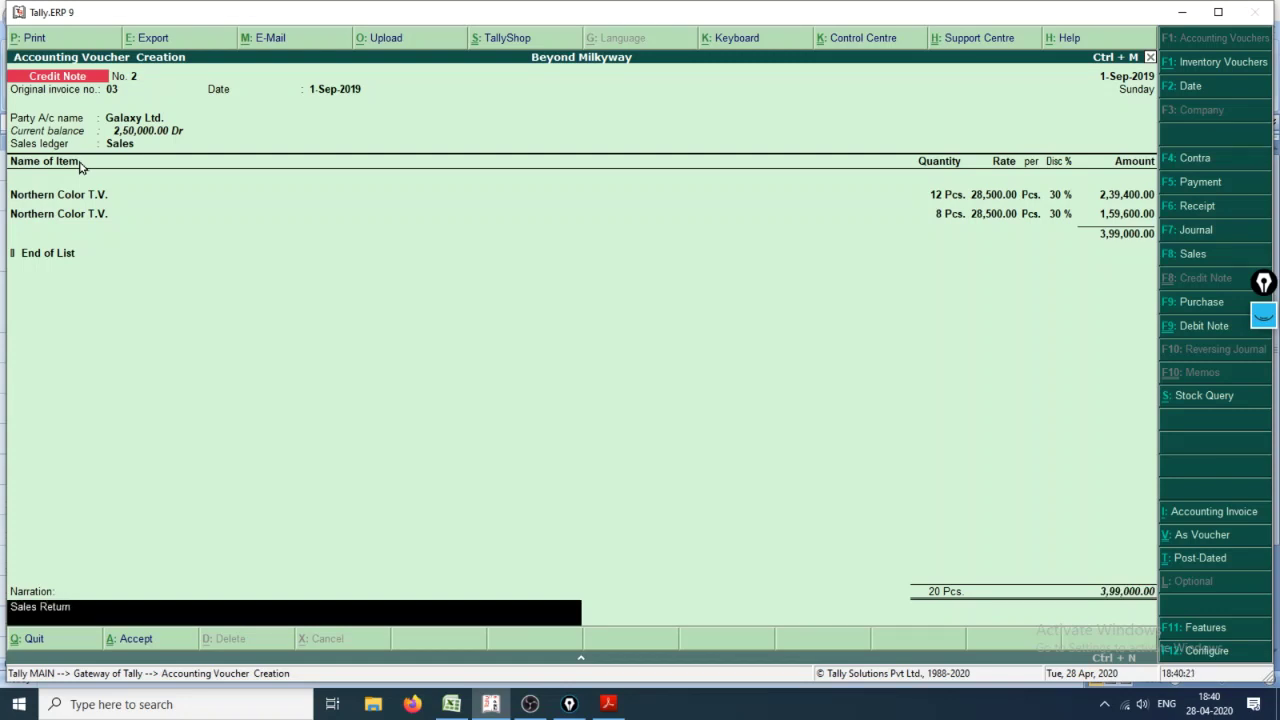
{"action": "type", "text": "n"}
{"action": "key", "text": "Return"}
{"action": "key", "text": "y"}
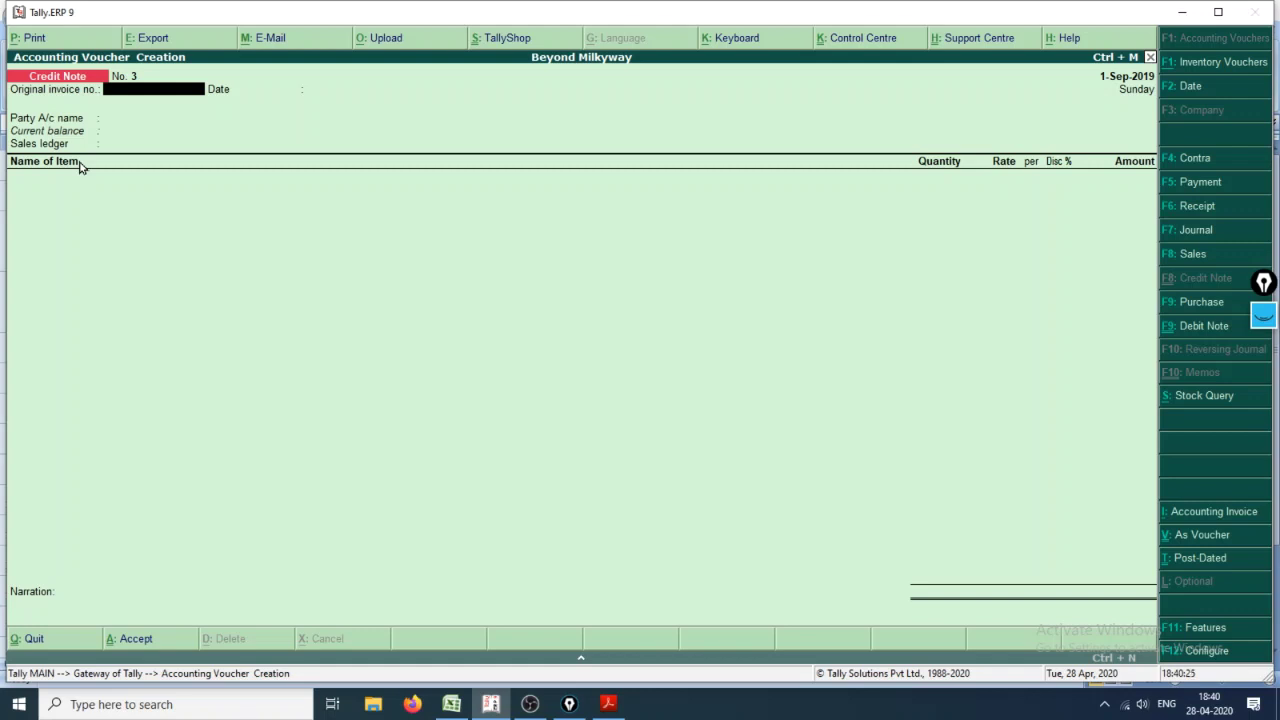
Step: Check the sales return list in Excel, leave voucher entry in Tally, and display the Sales ledger's vouchers from the account books
{"action": "key", "text": "alt+Tab"}
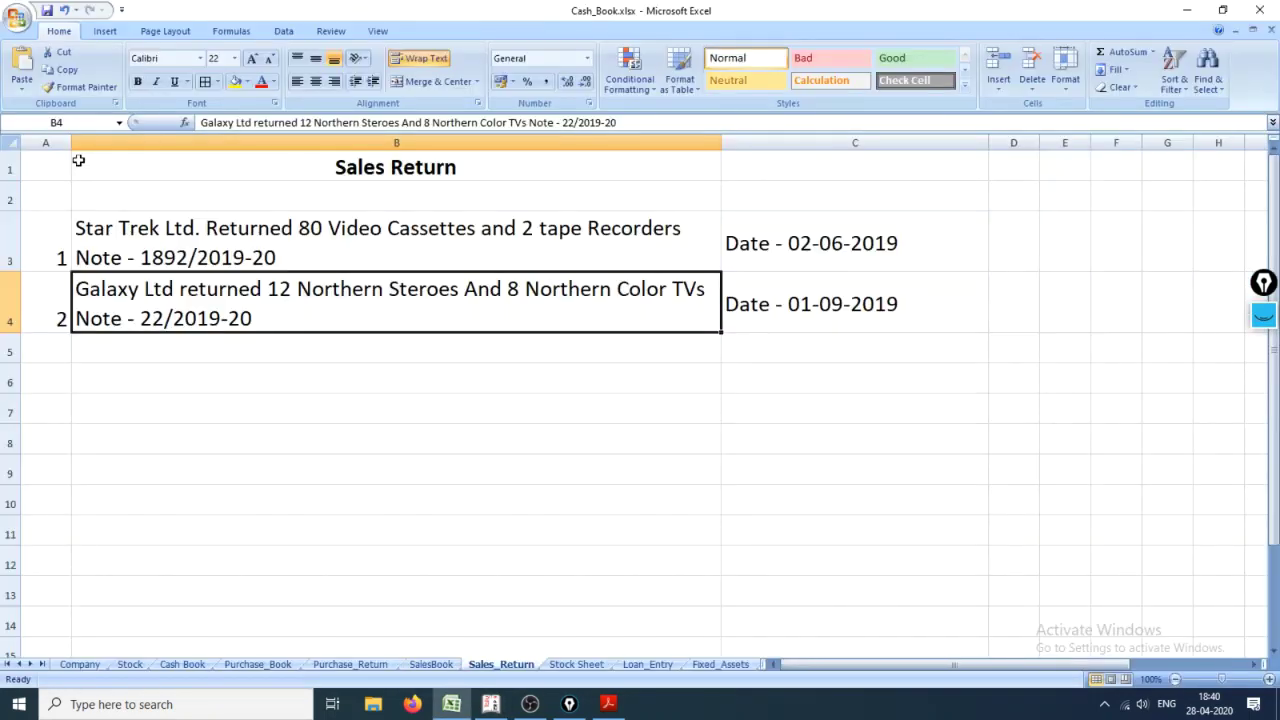
{"action": "key", "text": "alt+Tab"}
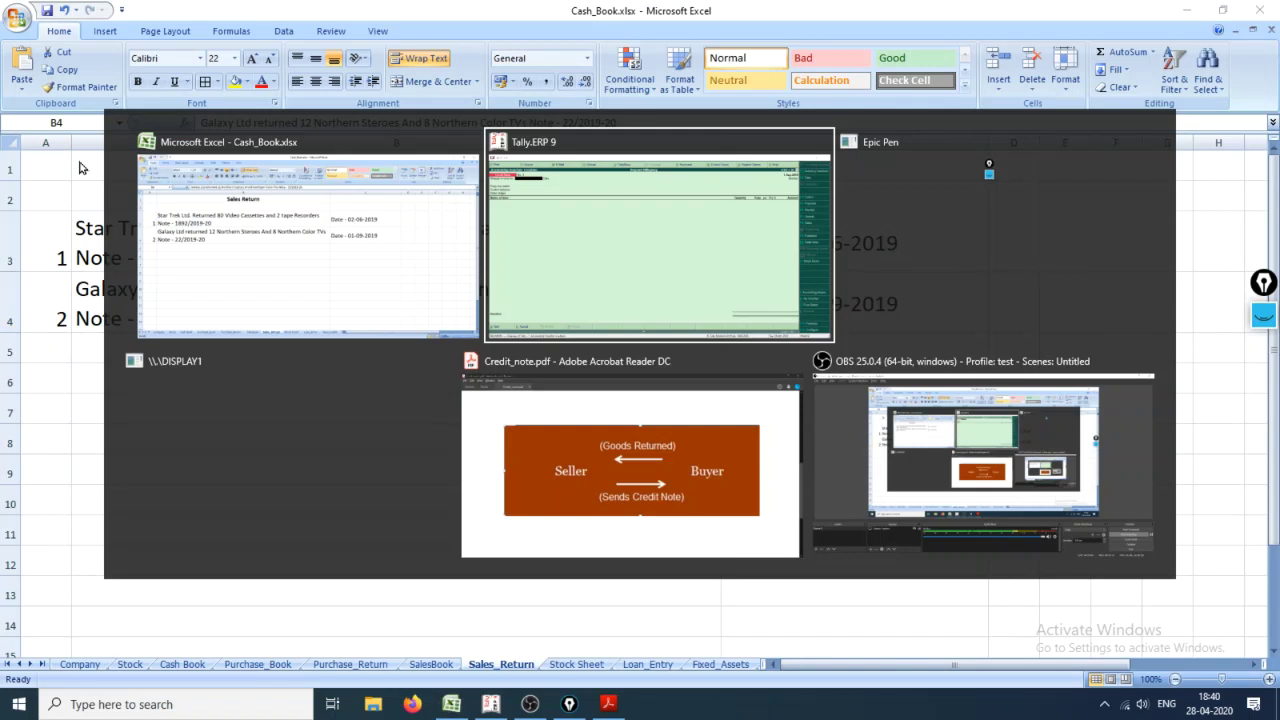
{"action": "key", "text": "Escape"}
{"action": "key", "text": "Escape"}
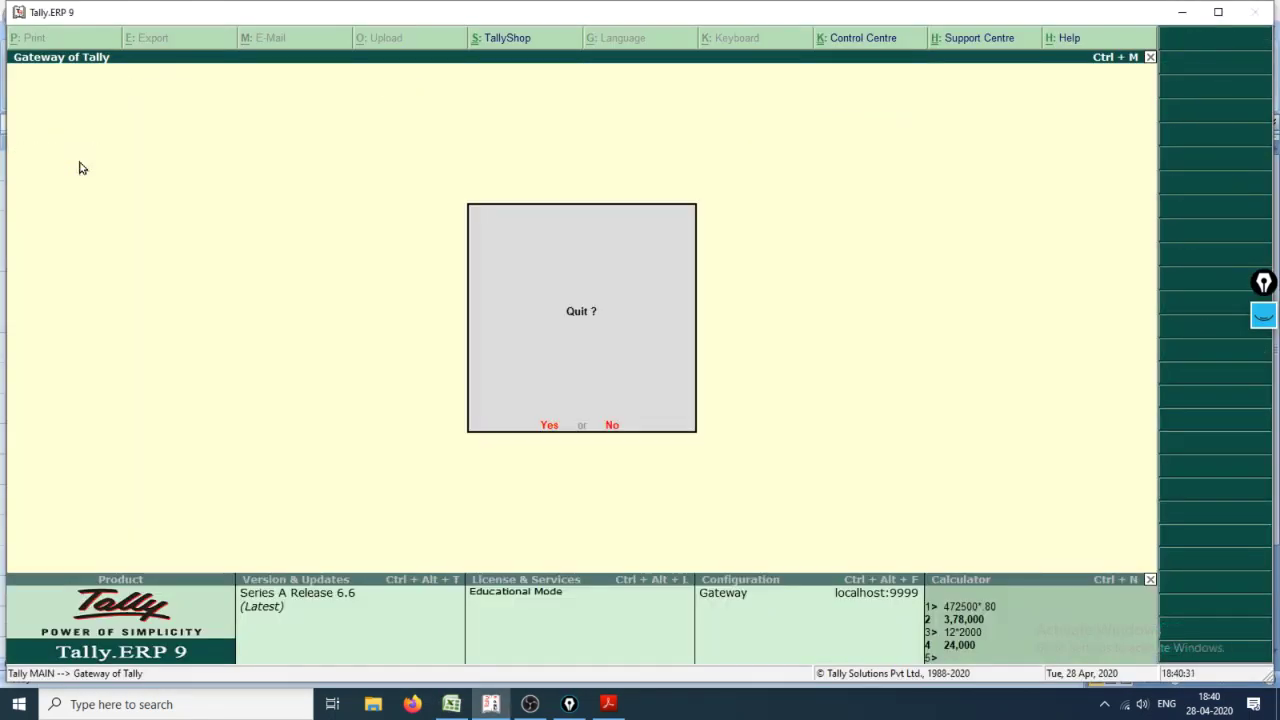
{"action": "key", "text": "Escape"}
{"action": "type", "text": "da"}
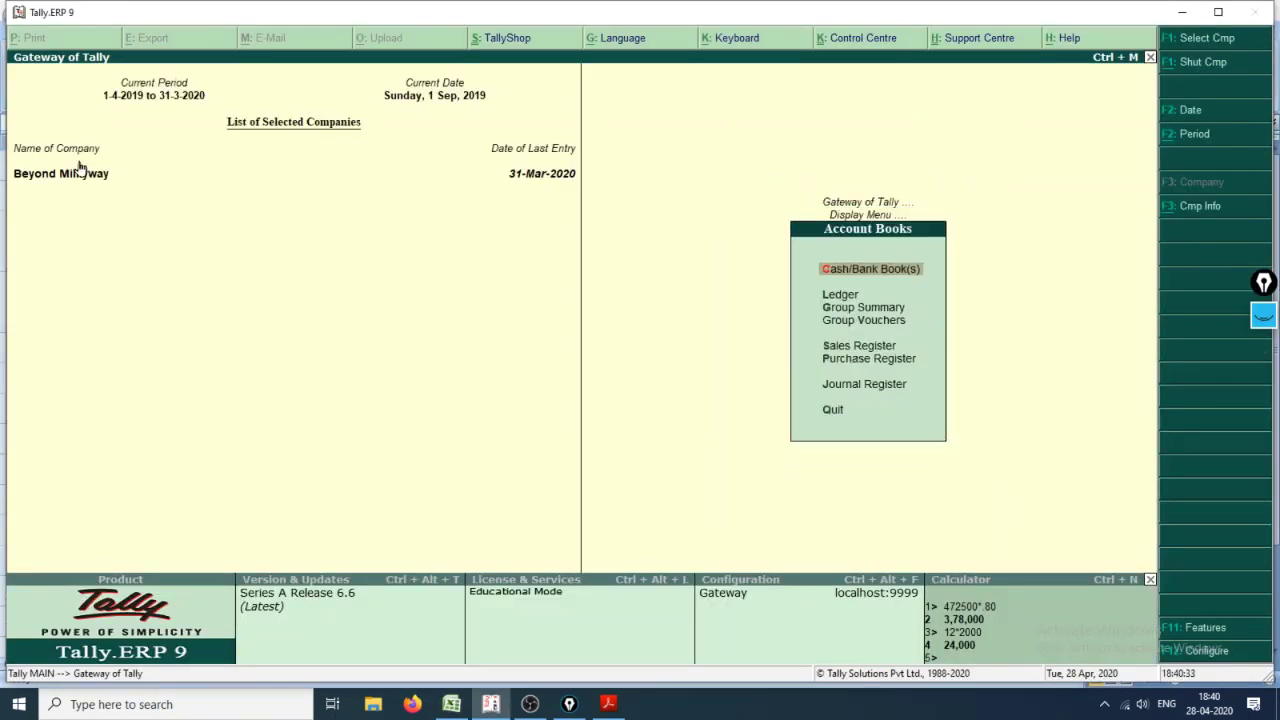
{"action": "type", "text": "l"}
{"action": "type", "text": "Sa"}
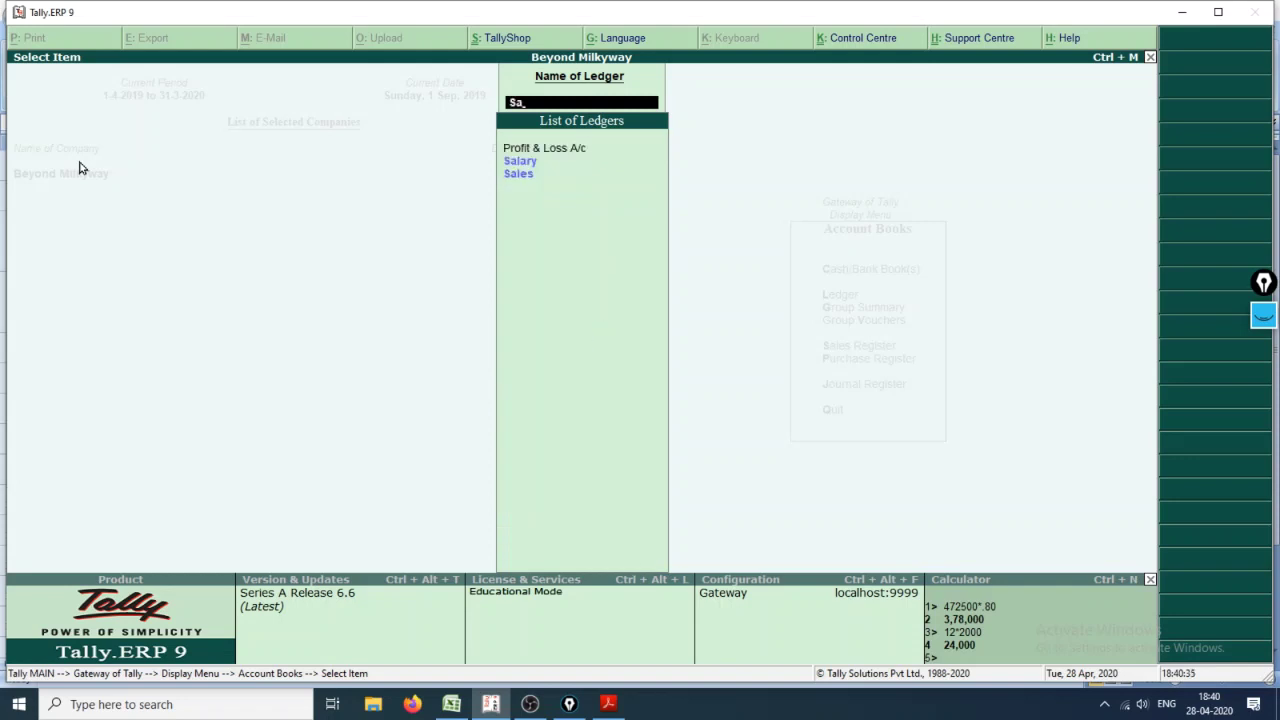
{"action": "key", "text": "Down"}
{"action": "key", "text": "Return"}
{"action": "key", "text": "Escape"}
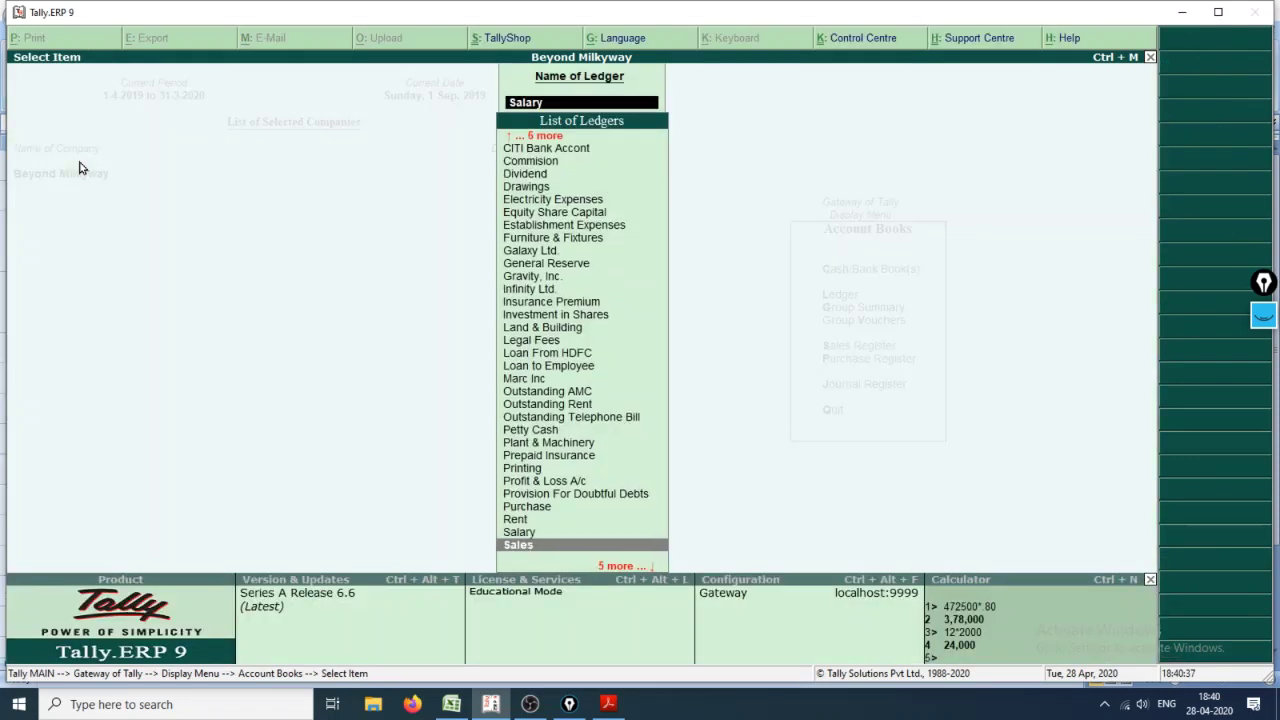
{"action": "key", "text": "Return"}
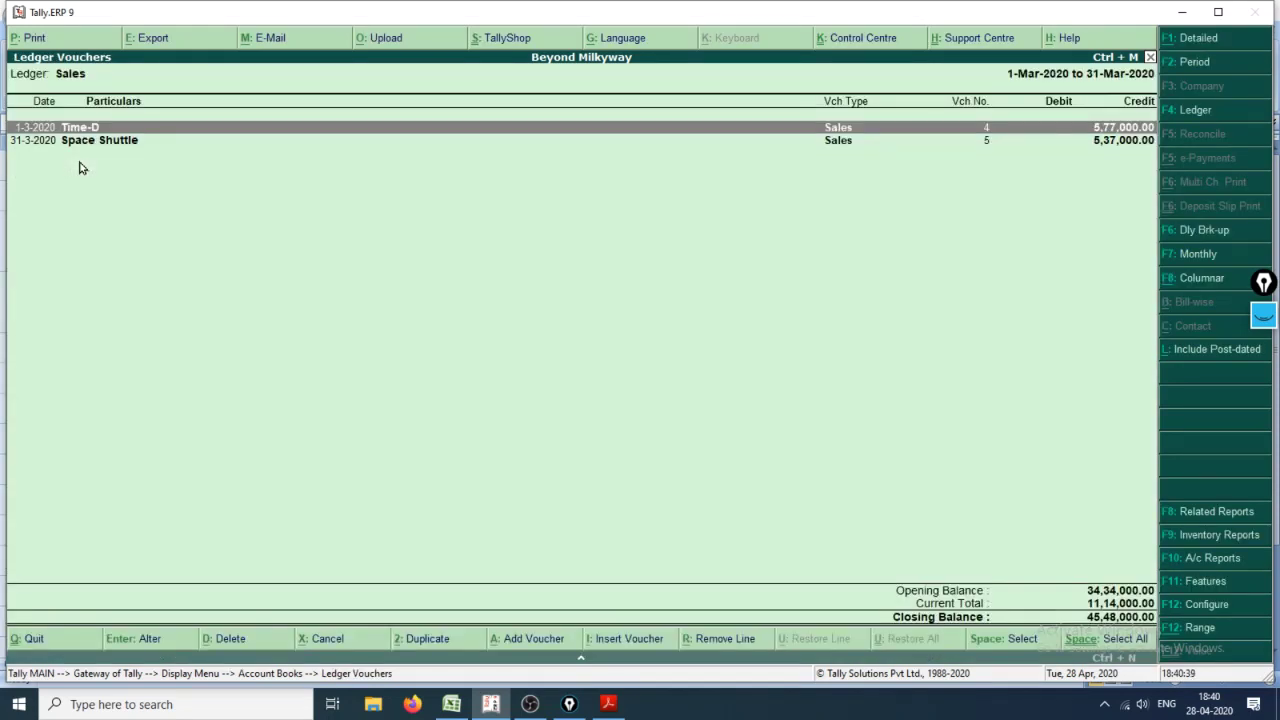
Step: Set the Sales ledger report period to 1-4-2019 through 31-3-2020
{"action": "key", "text": "F2"}
{"action": "type", "text": "1.4.19"}
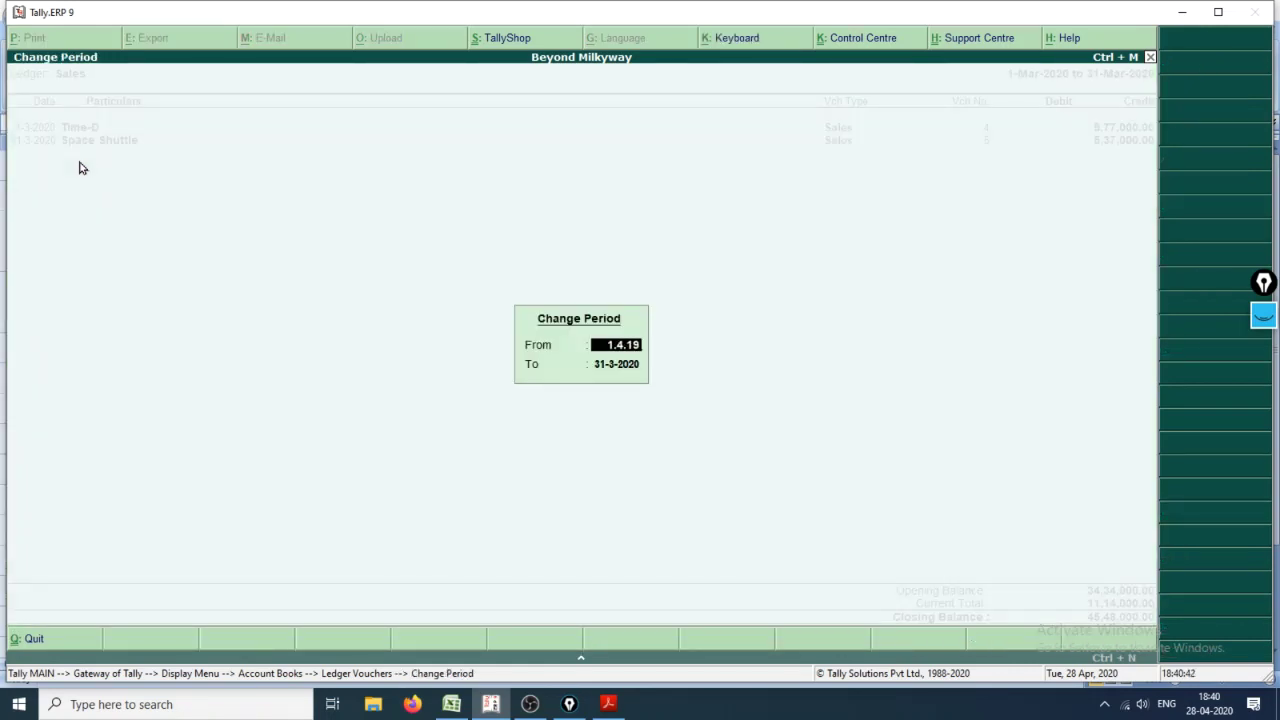
{"action": "key", "text": "Return"}
{"action": "key", "text": "Return"}
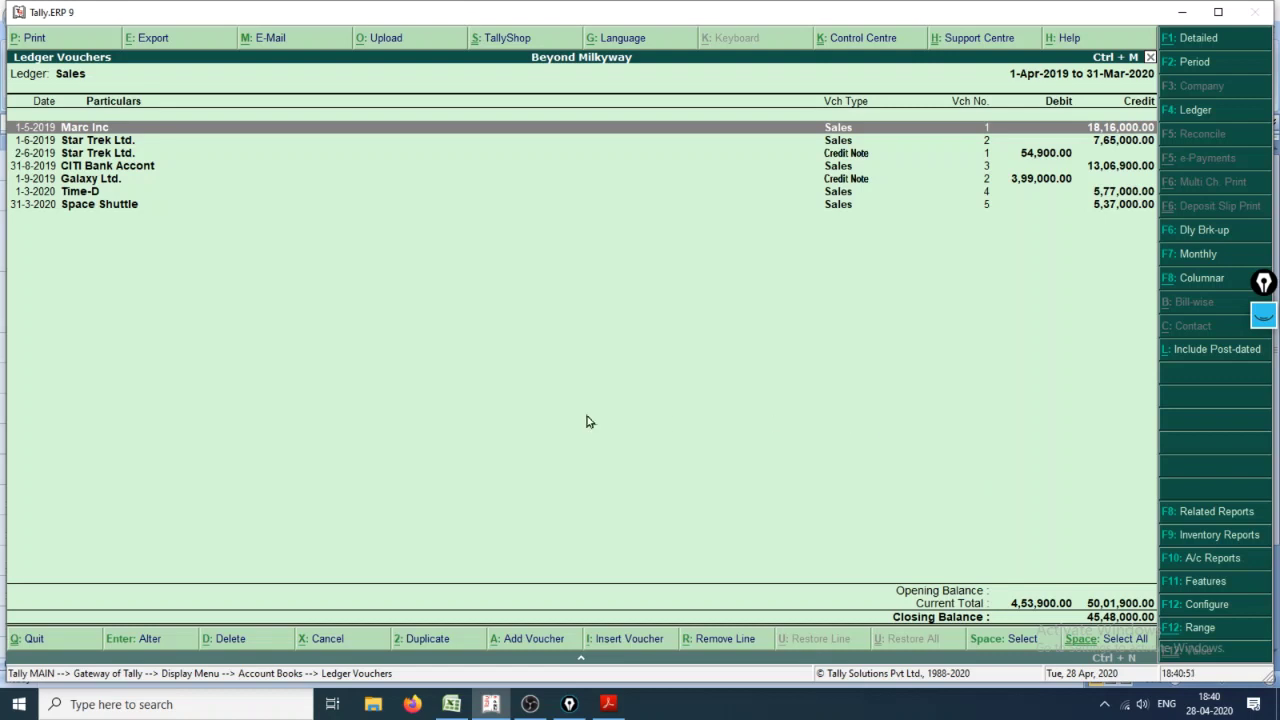
Step: Configure the Sales ledger report to show Debit Entries Only, keeping the Condensed format
{"action": "key", "text": "F12"}
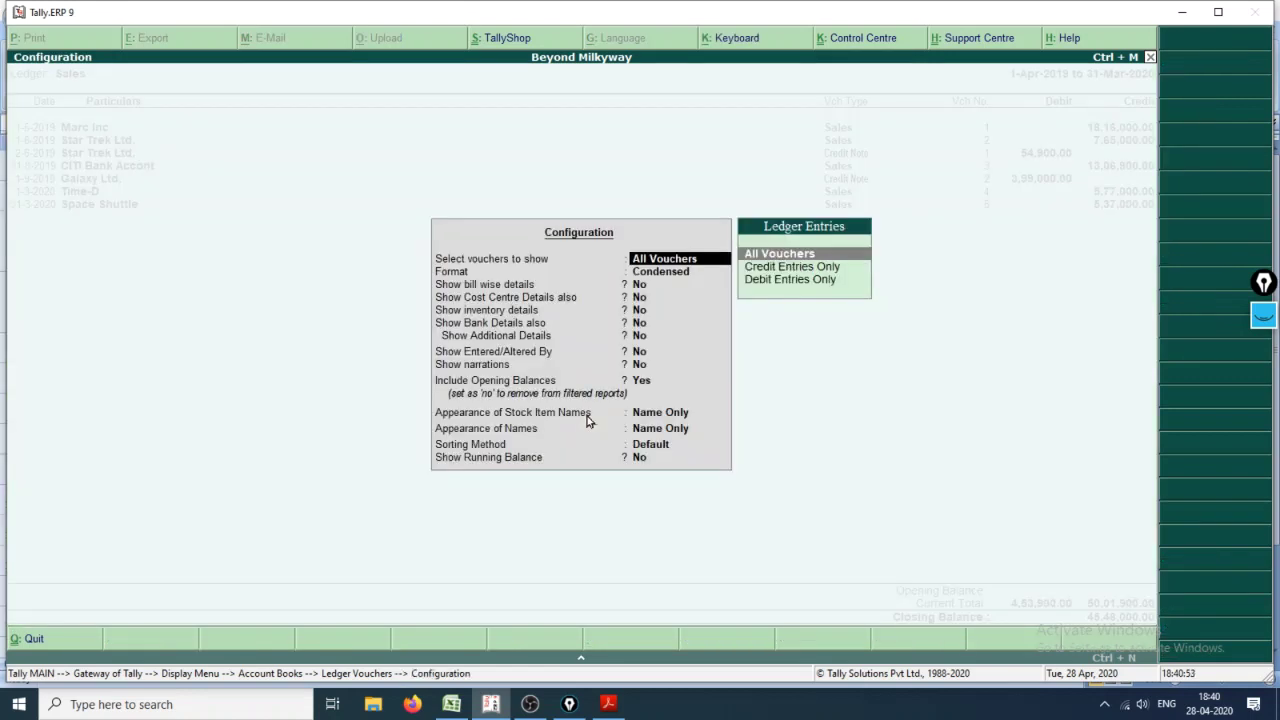
{"action": "key", "text": "Down"}
{"action": "key", "text": "Down"}
{"action": "key", "text": "Return"}
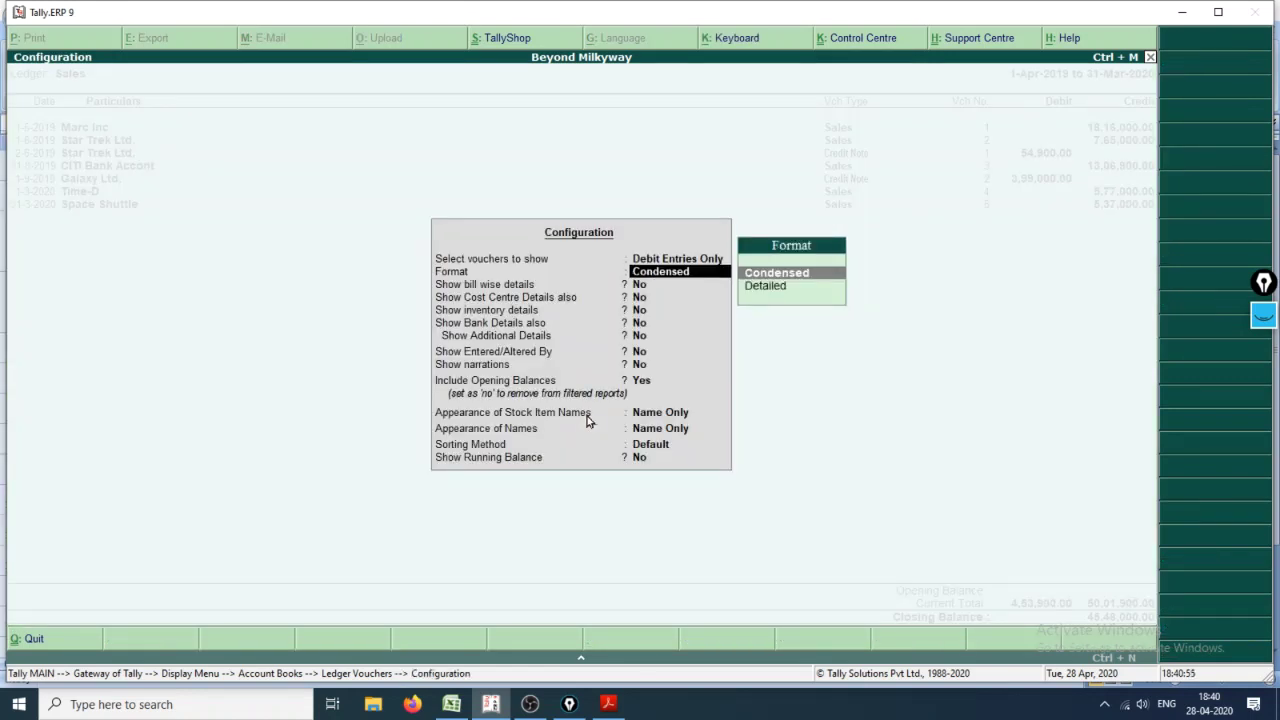
{"action": "key", "text": "ctrl+a"}
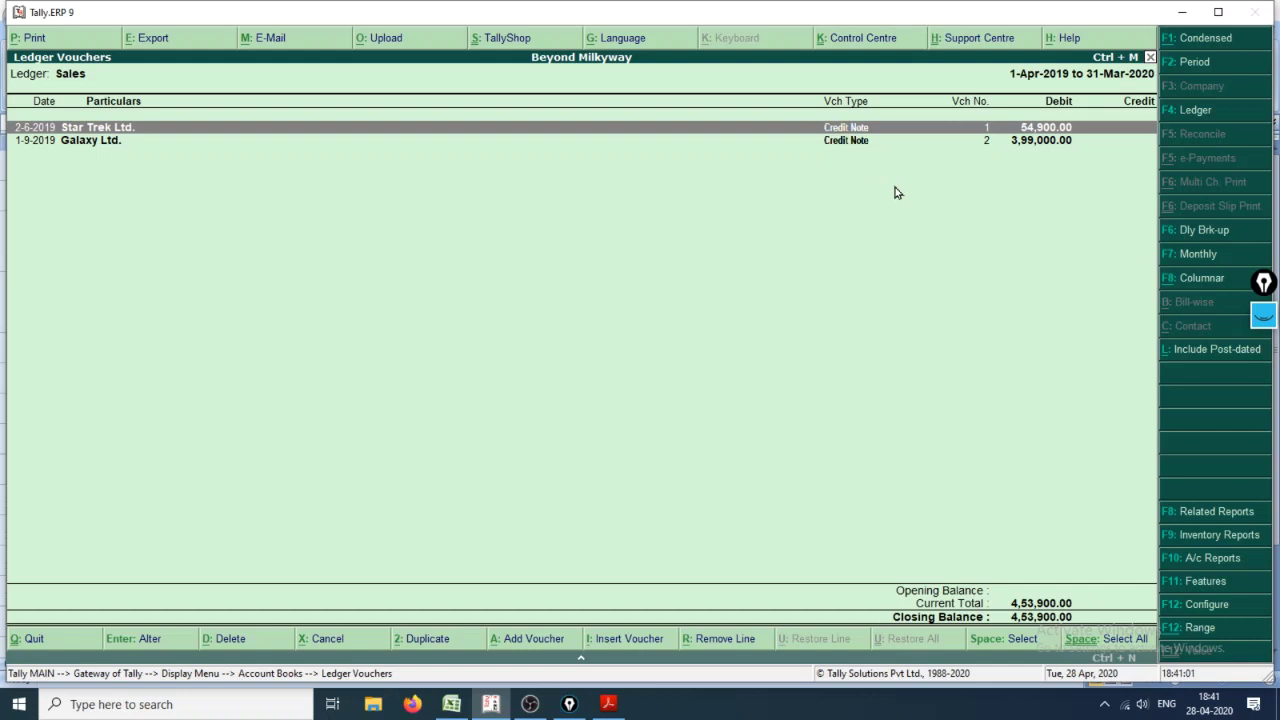
Step: Open Star Trek Ltd.'s credit note from the Sales ledger, check its entries, and return to the ledger without saving
{"action": "key", "text": "Return"}
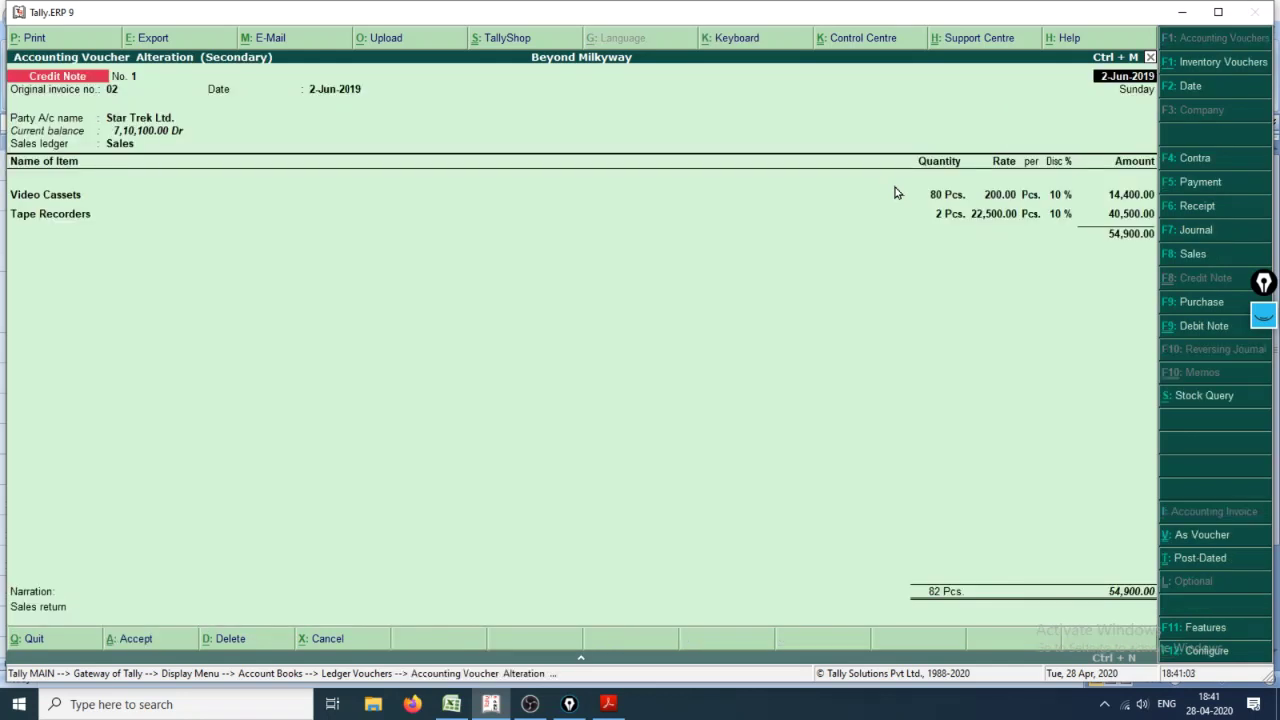
{"action": "key", "text": "Escape"}
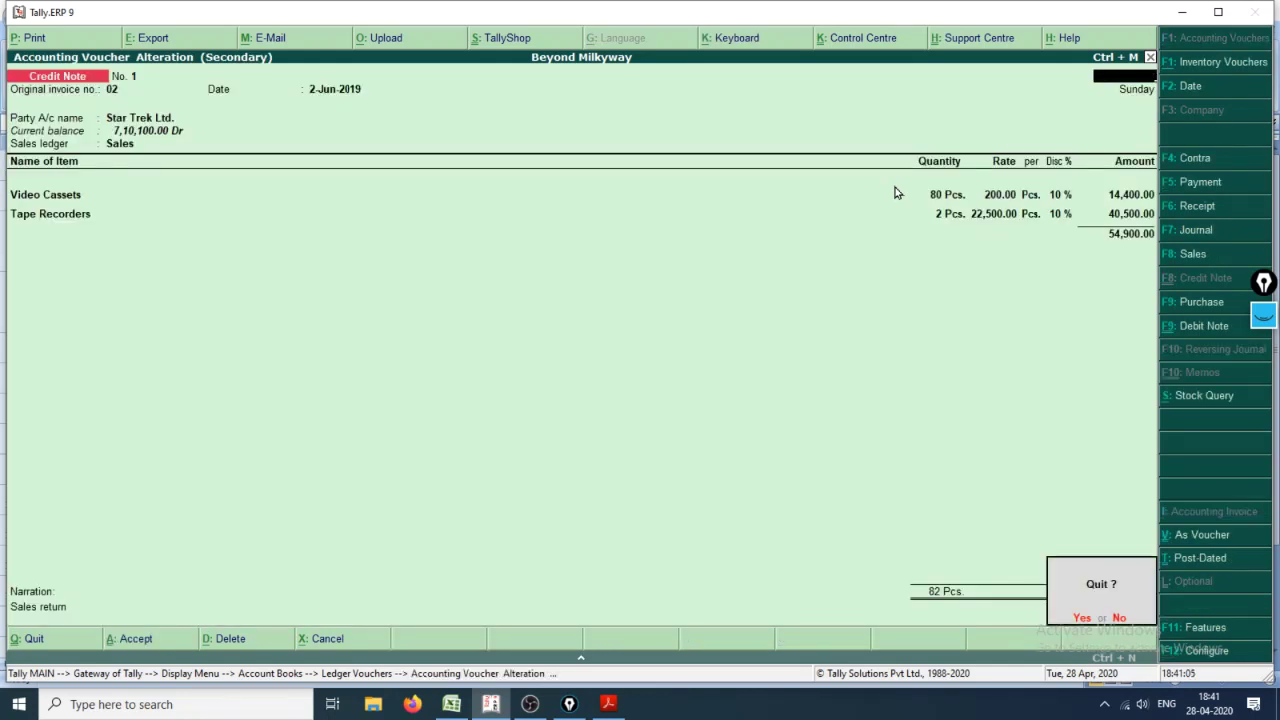
{"action": "key", "text": "Return"}
{"action": "key", "text": "Escape"}
{"action": "key", "text": "Return"}
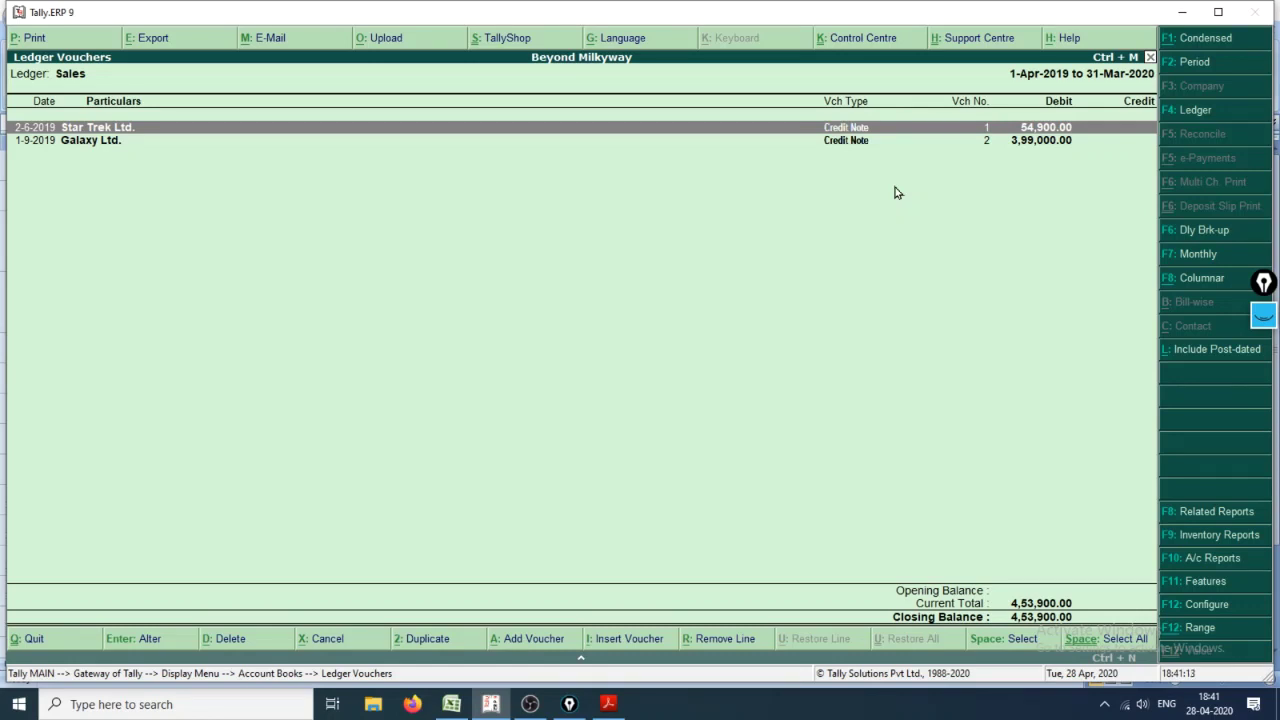
Step: Display the print preview of Star Trek Ltd.'s credit note, inspect it, and return to the Sales ledger
{"action": "key", "text": "Return"}
{"action": "key", "text": "alt+p"}
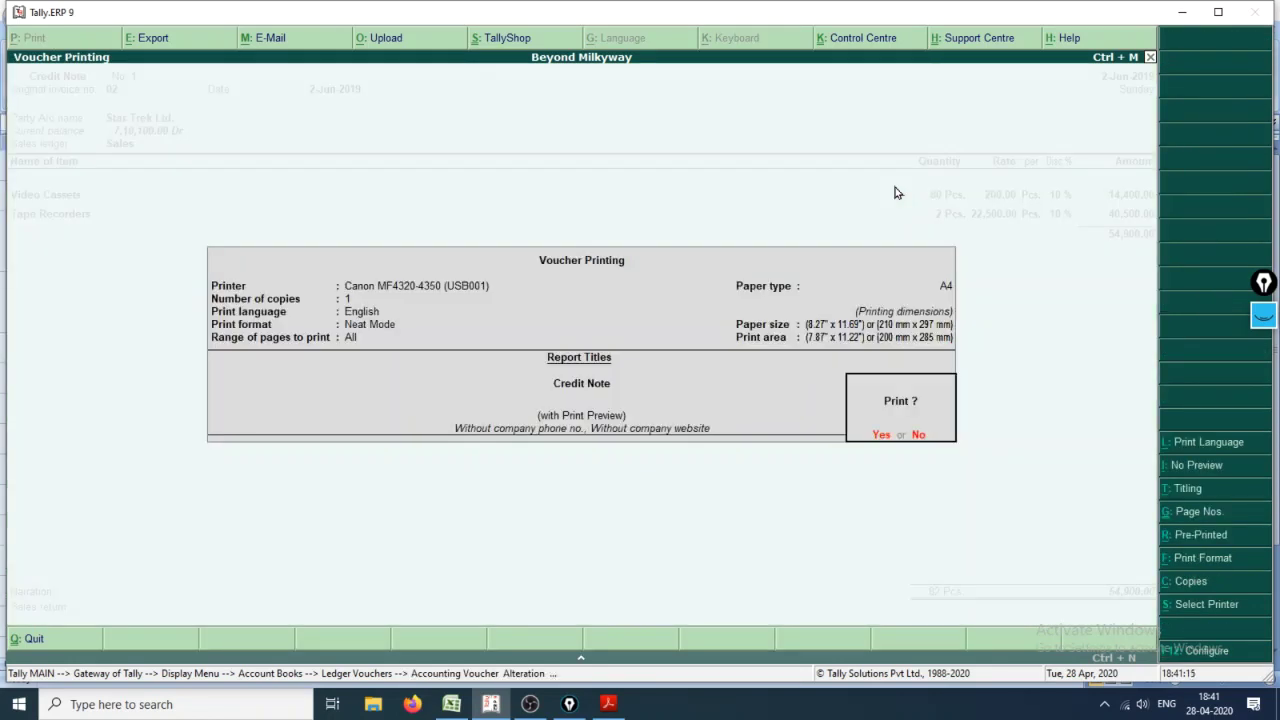
{"action": "key", "text": "Return"}
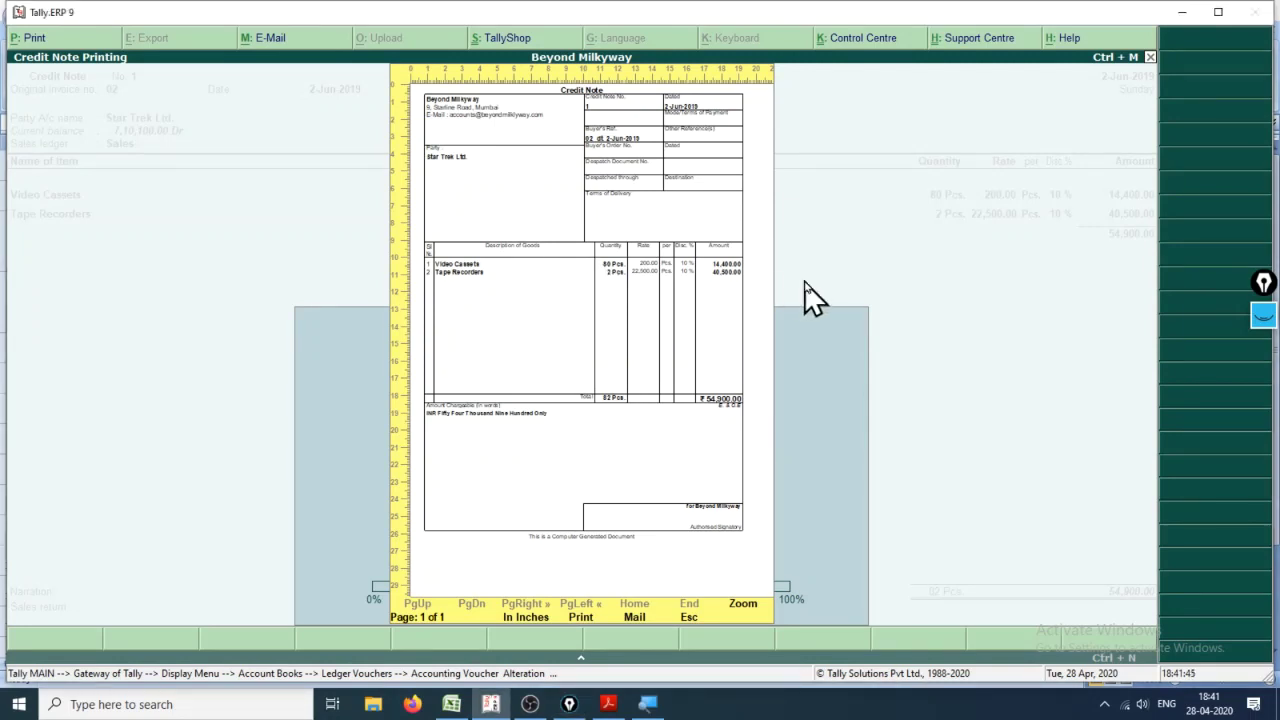
{"action": "key", "text": "Escape"}
{"action": "key", "text": "Escape"}
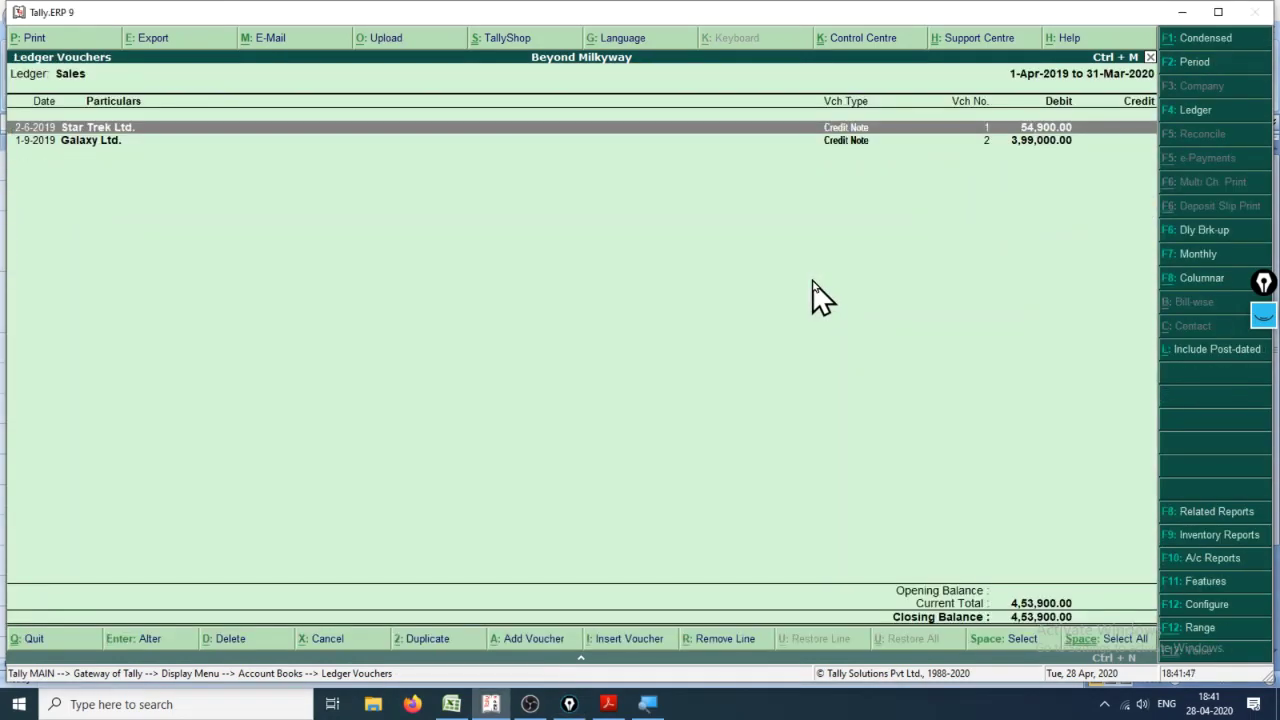
Step: Configure the Sales ledger report to show All Vouchers, keeping the Detailed format
{"action": "key", "text": "F12"}
{"action": "key", "text": "Up"}
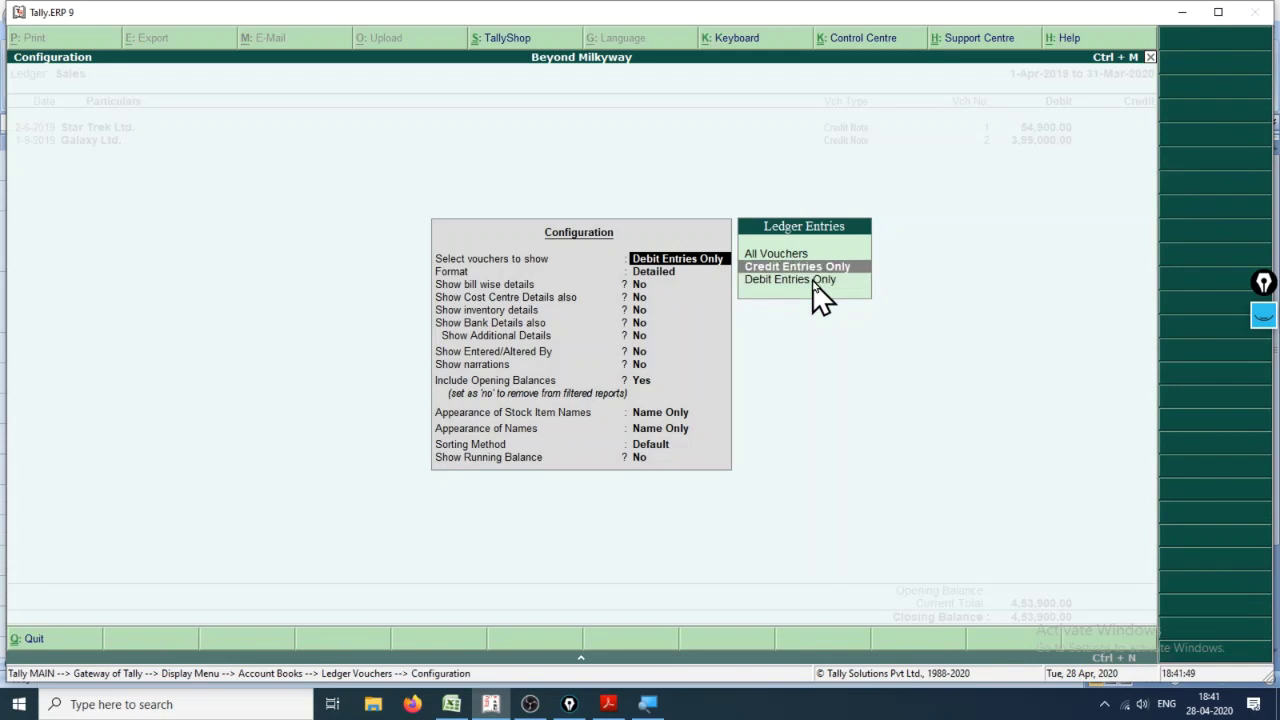
{"action": "key", "text": "Up"}
{"action": "key", "text": "Return"}
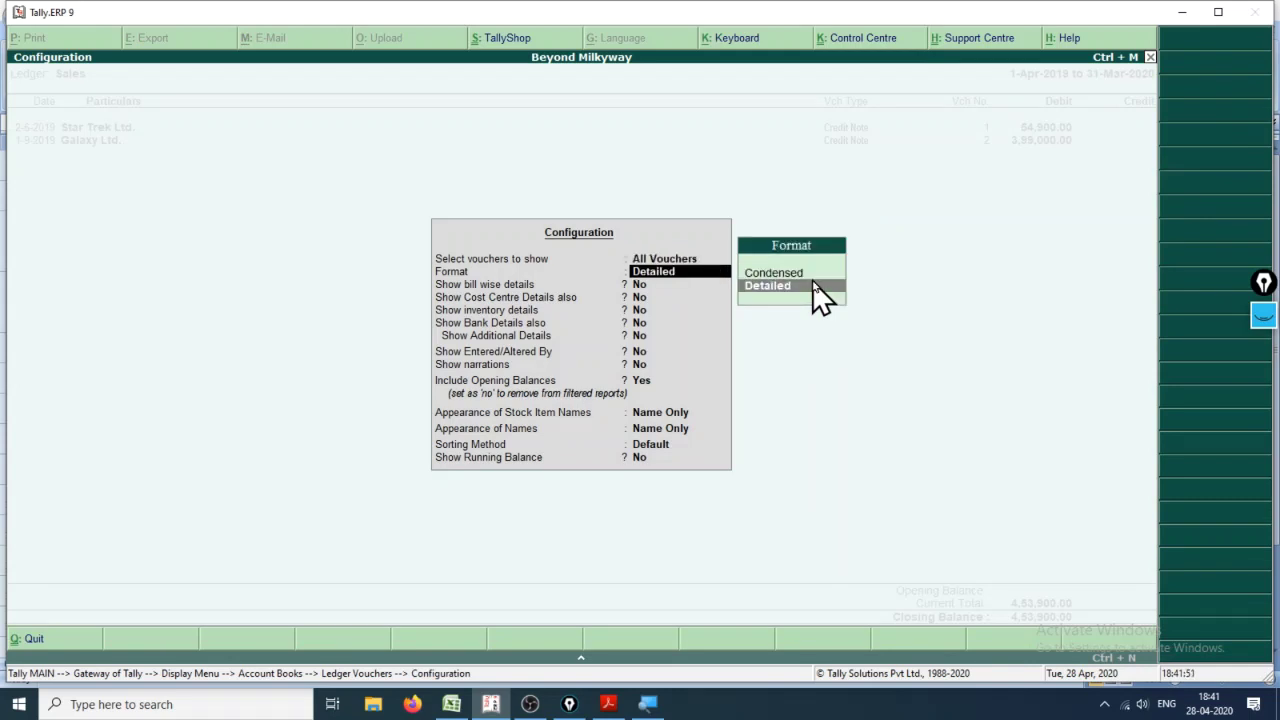
{"action": "key", "text": "Return"}
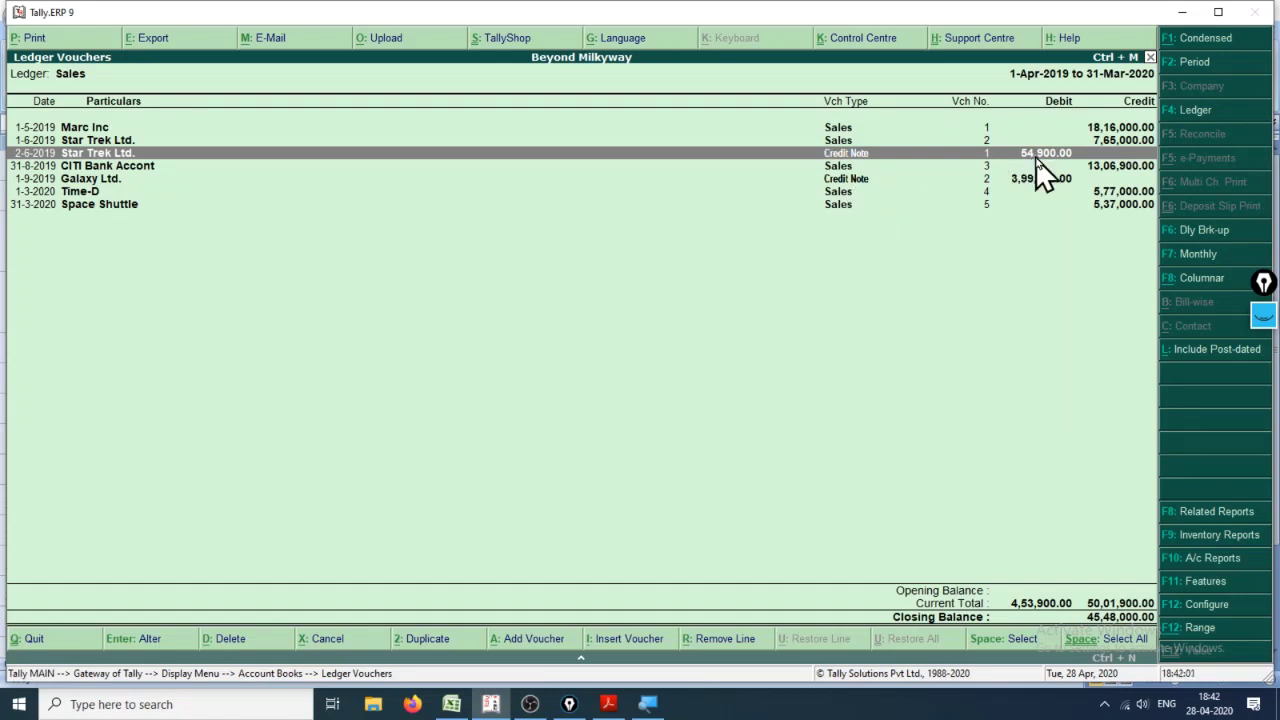
Step: Review the original invoice, receipt, order and buyer details of Star Trek Ltd.'s credit note, and quit it without saving
{"action": "key", "text": "Return"}
{"action": "key", "text": "Return"}
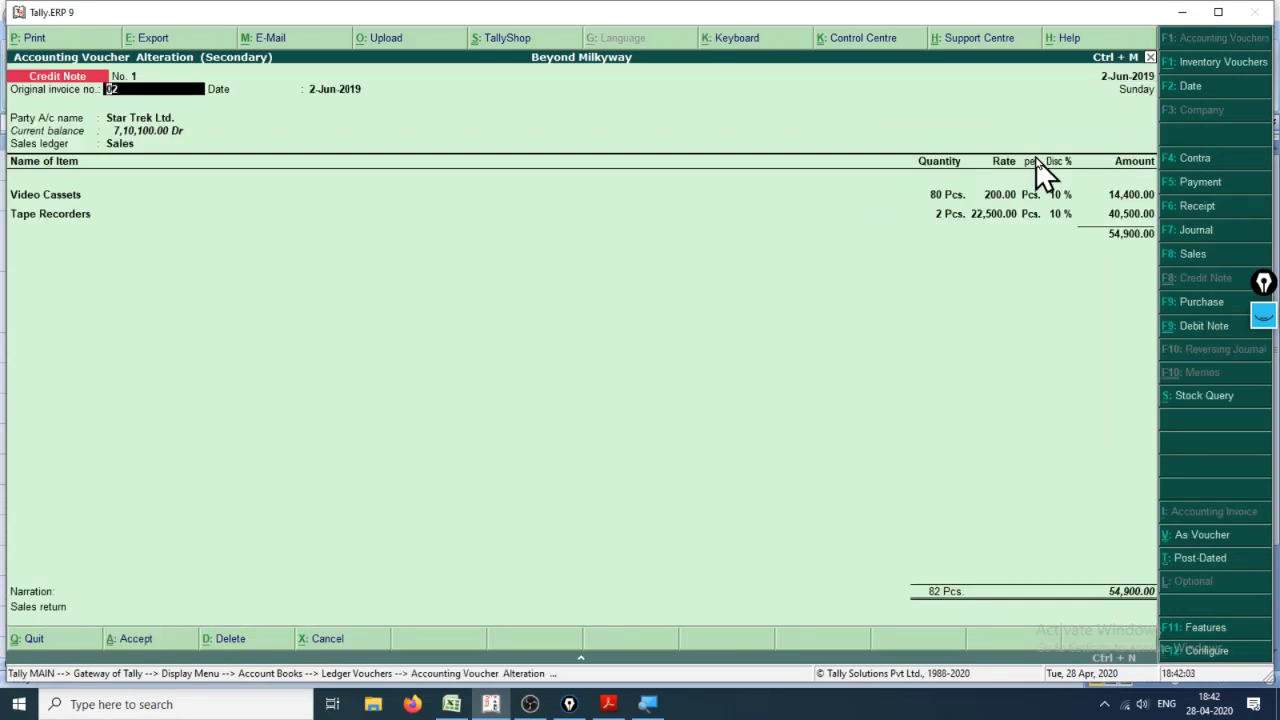
{"action": "key", "text": "Return"}
{"action": "key", "text": "Return"}
{"action": "key", "text": "Return"}
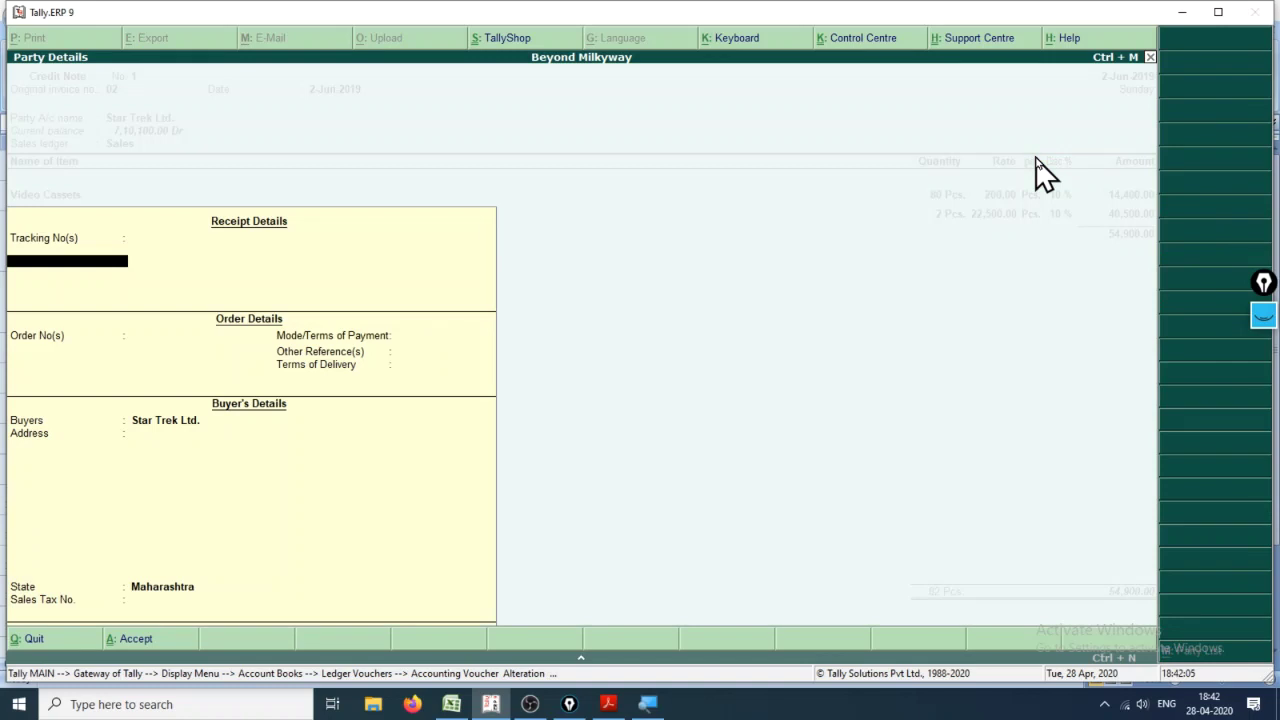
{"action": "key", "text": "Return"}
{"action": "key", "text": "Return"}
{"action": "key", "text": "Return"}
{"action": "key", "text": "Return"}
{"action": "key", "text": "Return"}
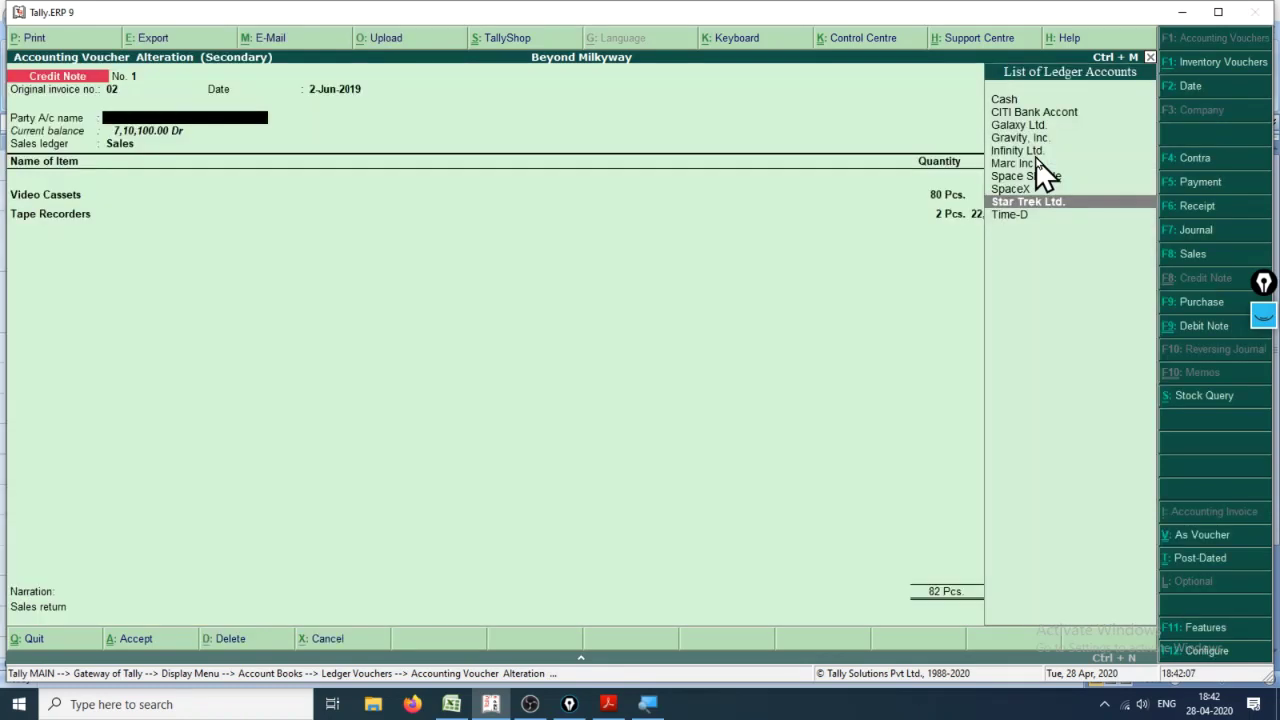
{"action": "key", "text": "Escape"}
{"action": "key", "text": "y"}
Step: Switch to the Cash_Book.xlsx workbook in Excel
{"action": "key", "text": "alt+Tab"}
{"action": "key", "text": "Tab"}
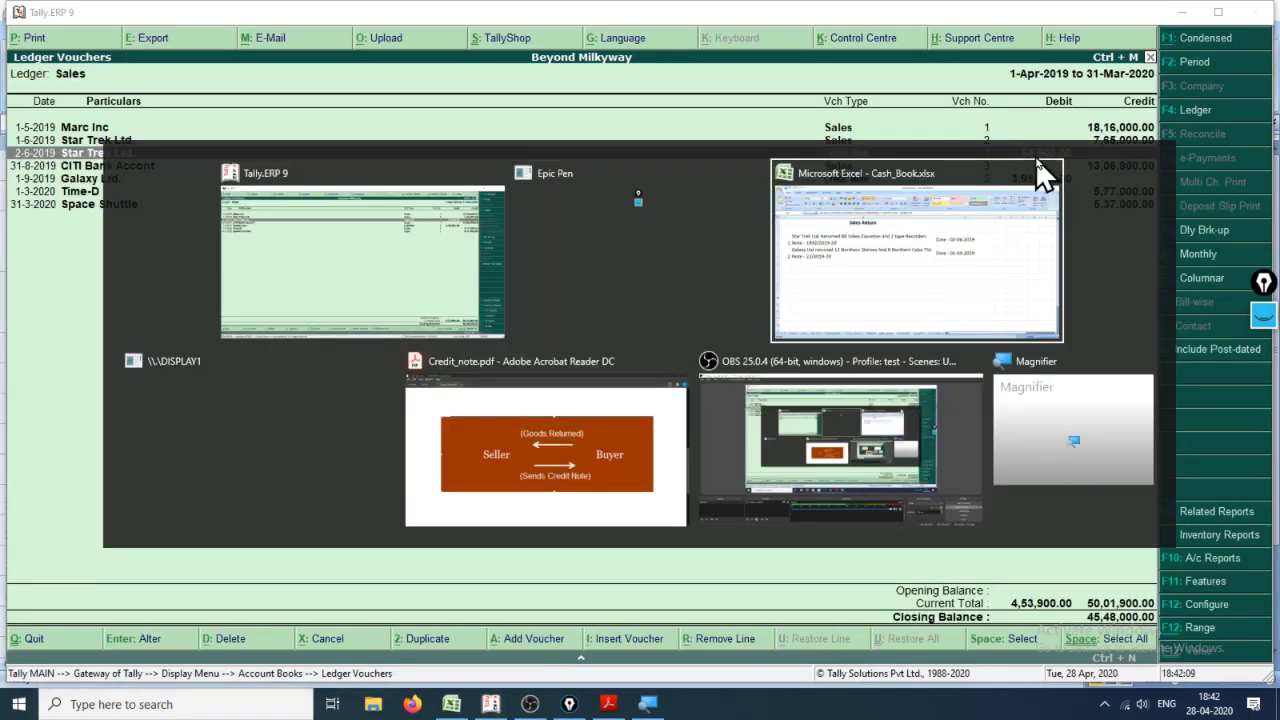